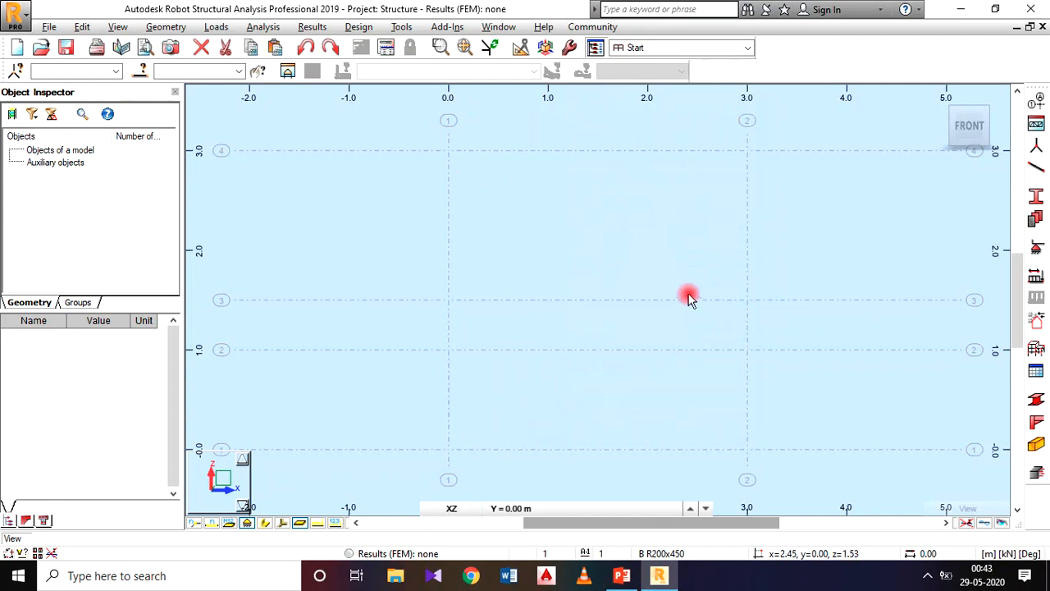
- Set up new bars with bar type RC Beam and section B R200x450
click(164, 27)
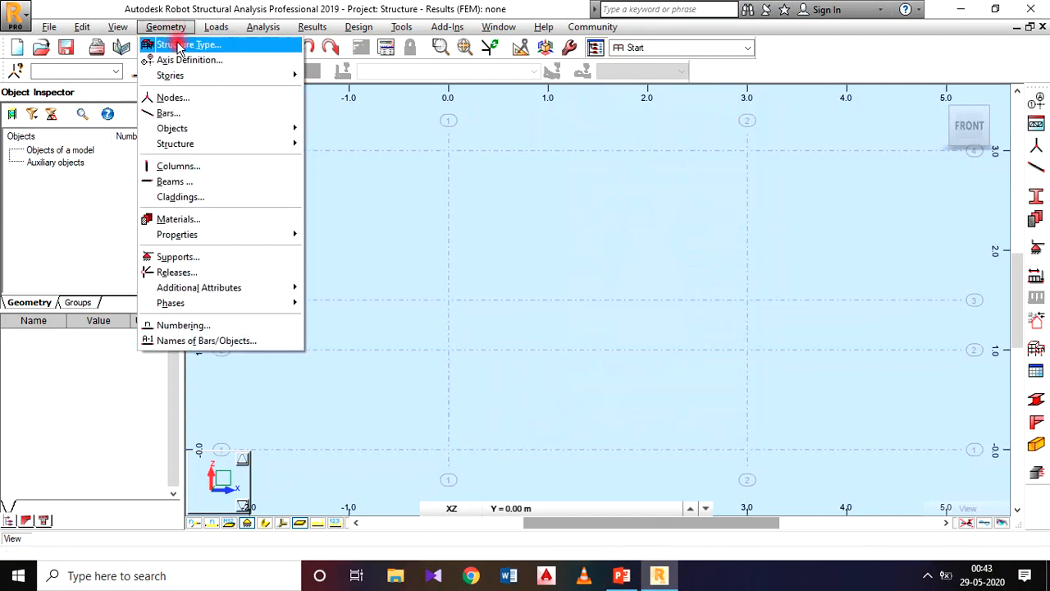
click(194, 115)
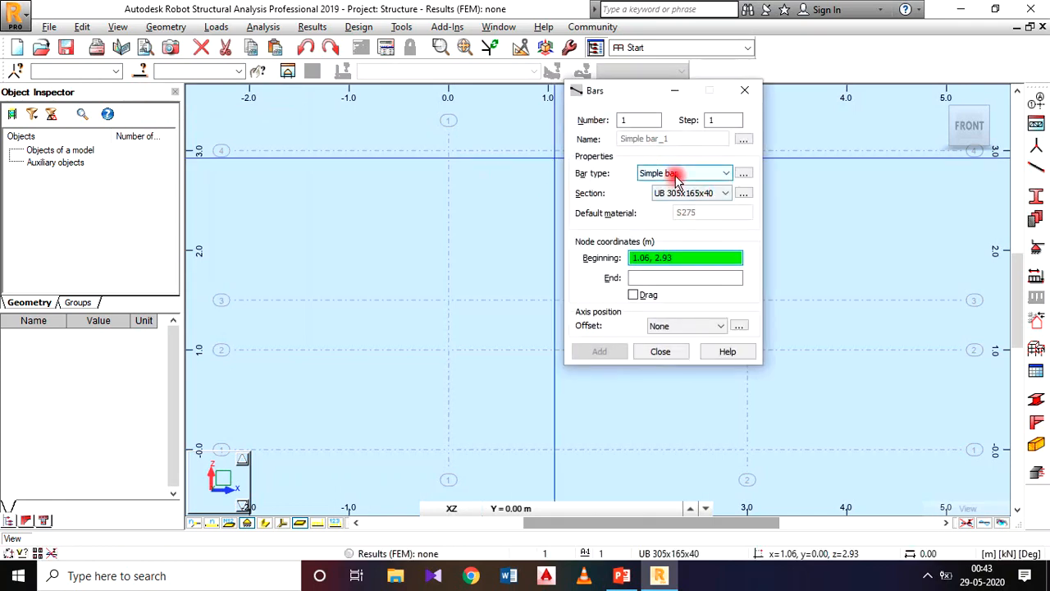
click(675, 175)
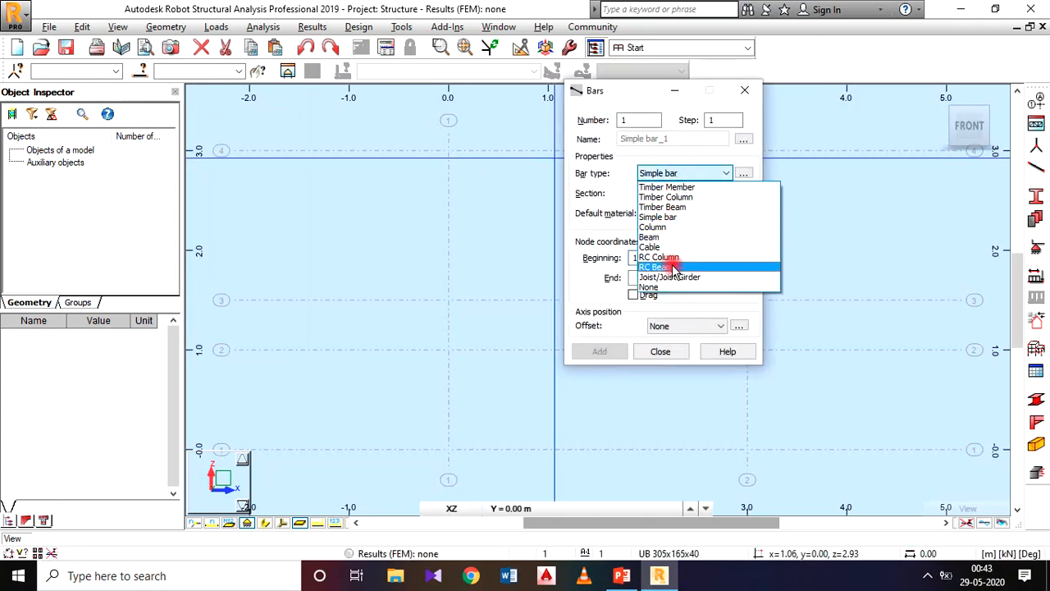
click(672, 269)
click(681, 194)
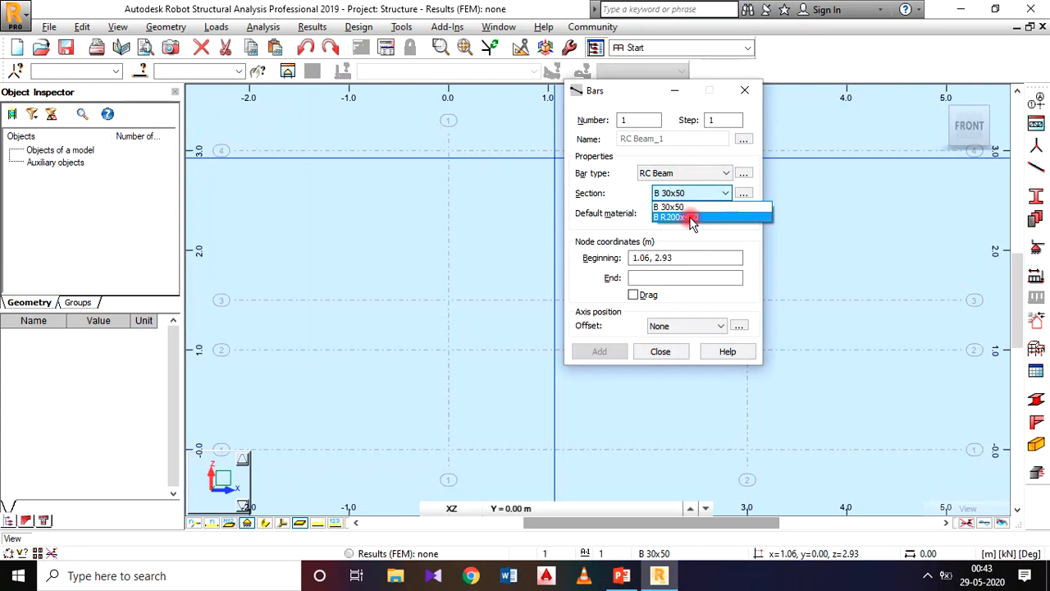
click(681, 218)
drag(639, 91, 209, 46)
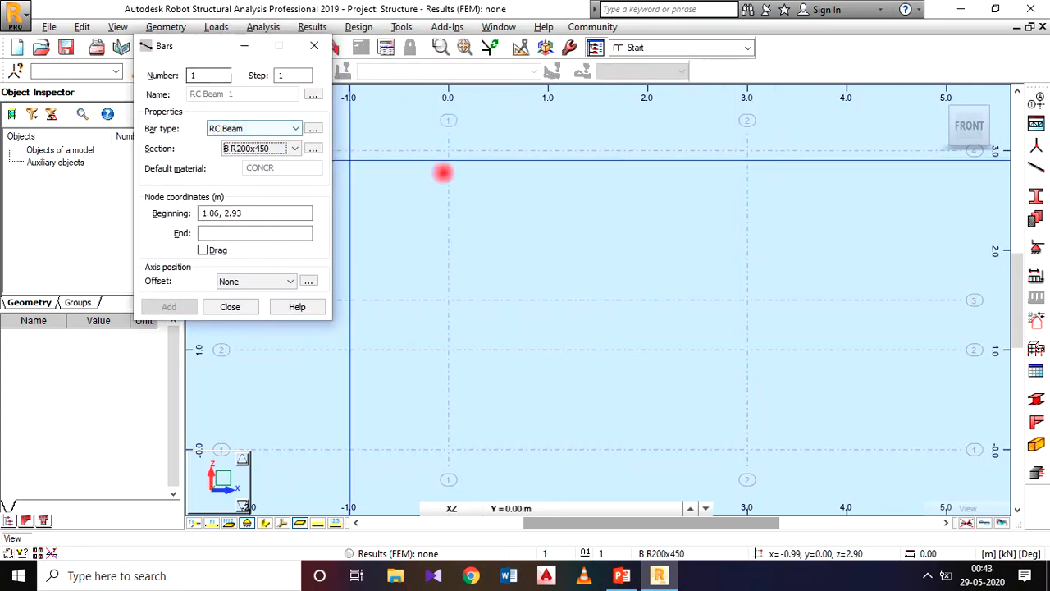
- Draw the first vertical bar along axis 1 from (0.00, 0.00) to (0.00, 3.00)
middle_drag(523, 201, 559, 228)
scroll(513, 365, up, 1)
scroll(517, 344, down, 2)
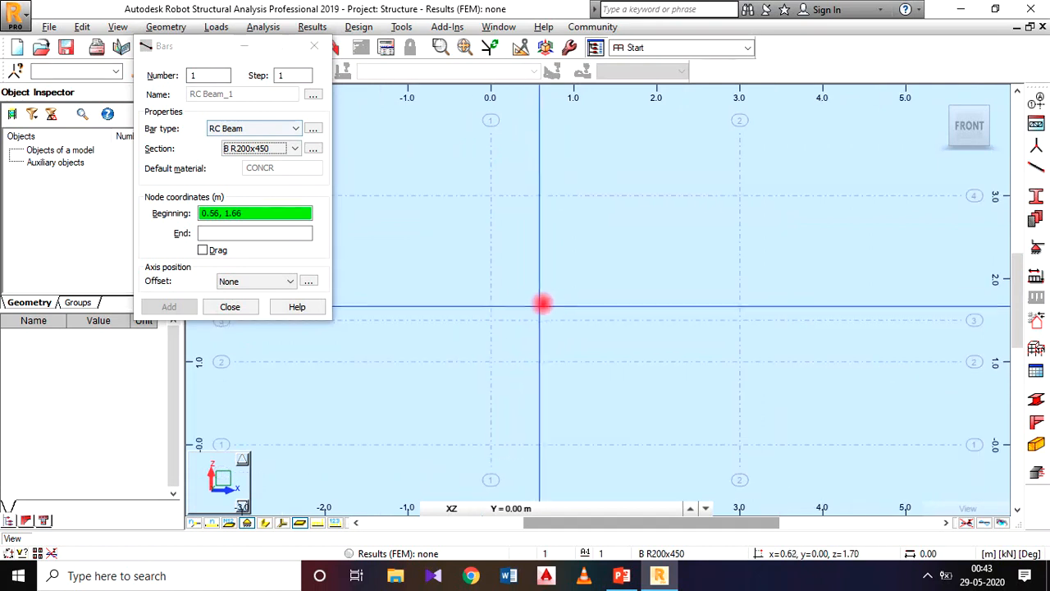
middle_drag(548, 287, 553, 279)
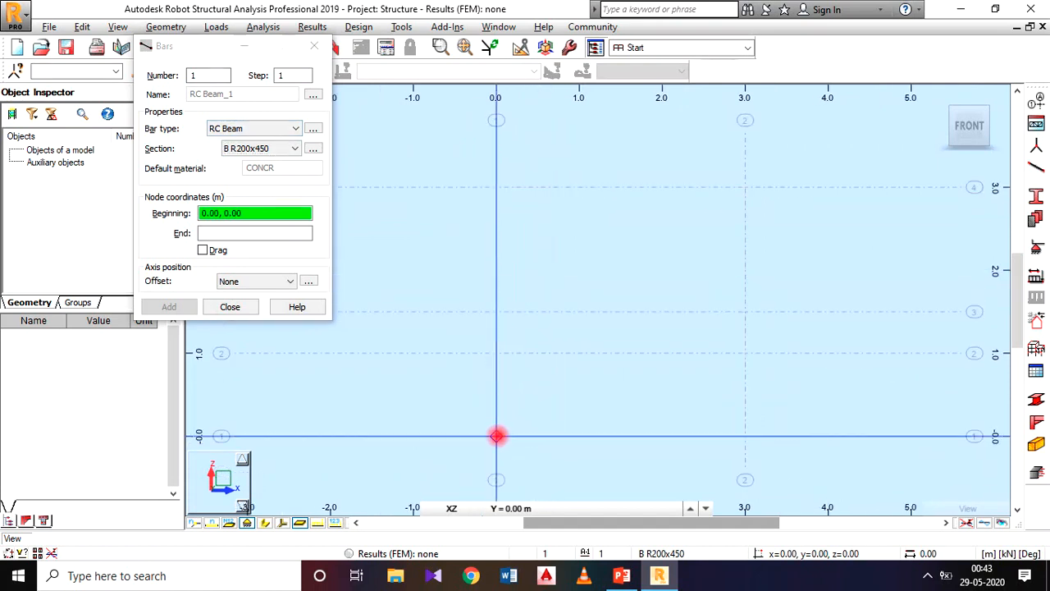
click(496, 436)
click(494, 188)
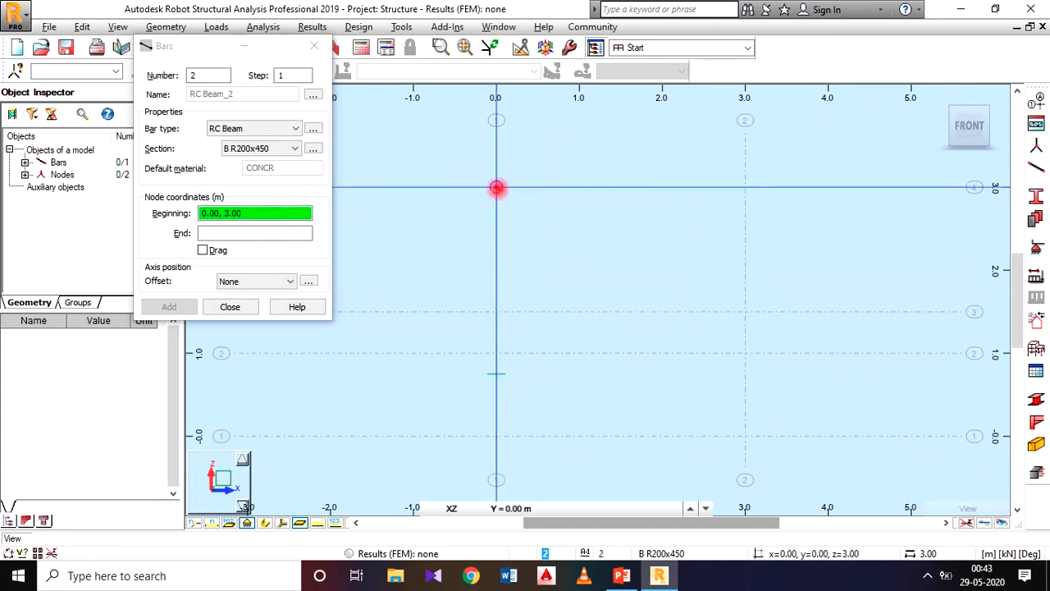
- Draw the horizontal bar from (0.00, 3.00) to (3.00, 3.00) and the second vertical bar down to (3.00, 1.00), then finish bar creation
click(496, 188)
click(745, 188)
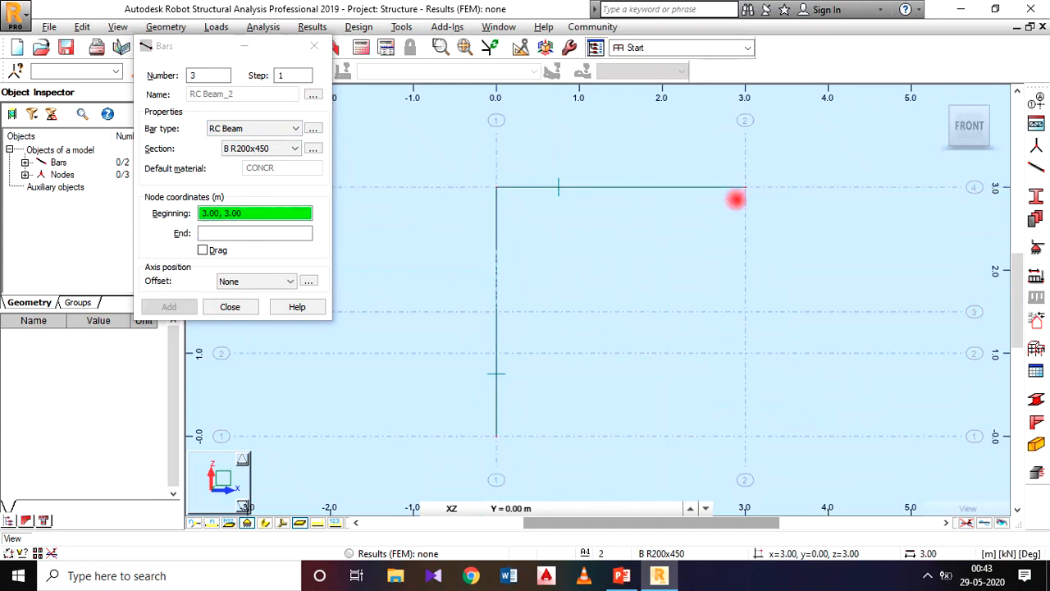
click(745, 188)
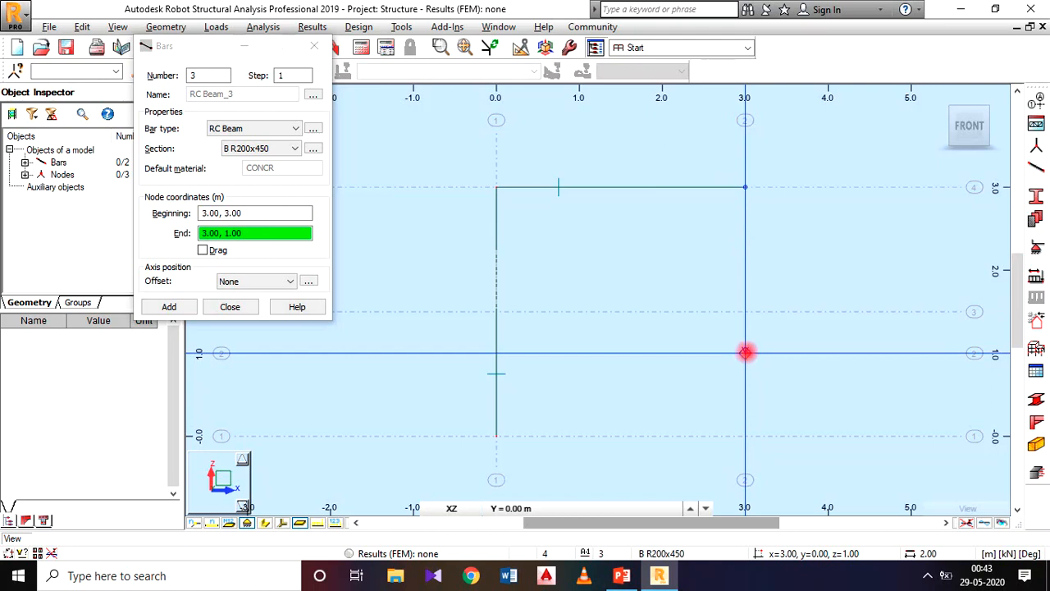
click(744, 353)
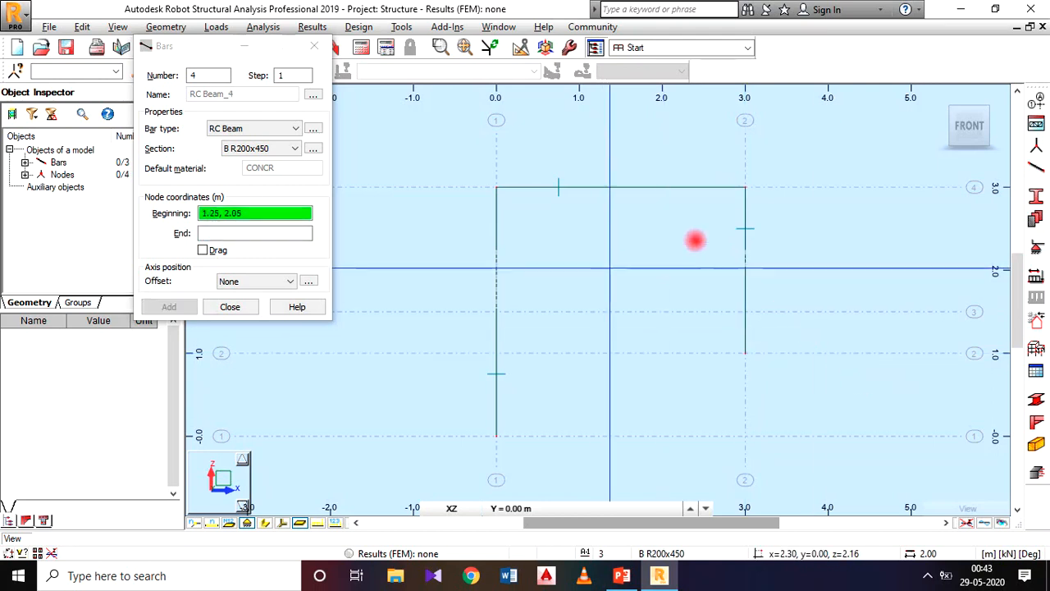
click(254, 304)
scroll(696, 272, down, 2)
middle_drag(683, 266, 559, 253)
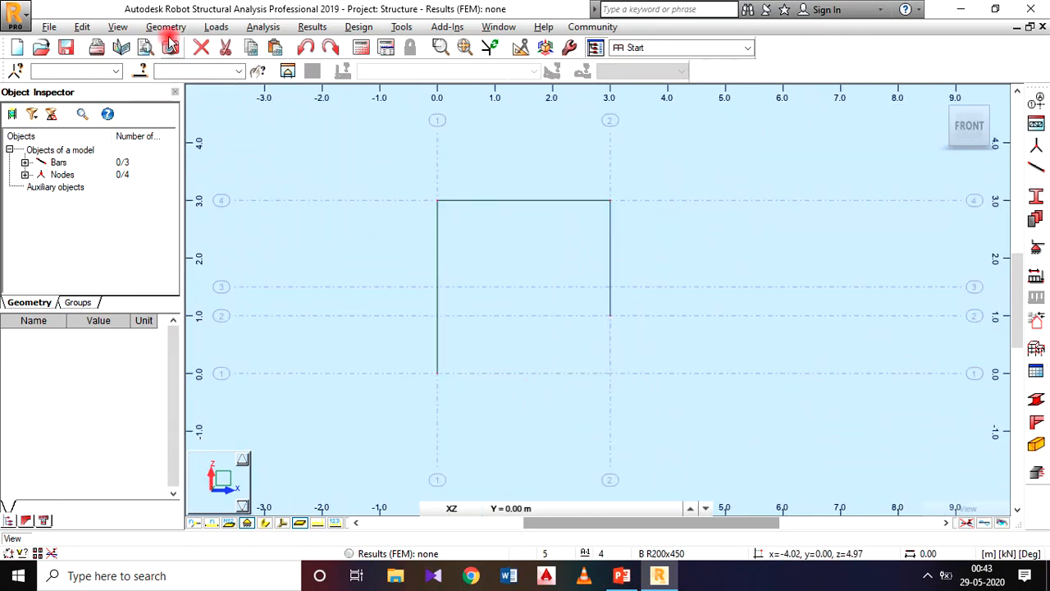
- Check the frame sketch in PowerPoint and assign fixed supports to the lower ends of both vertical bars
click(621, 575)
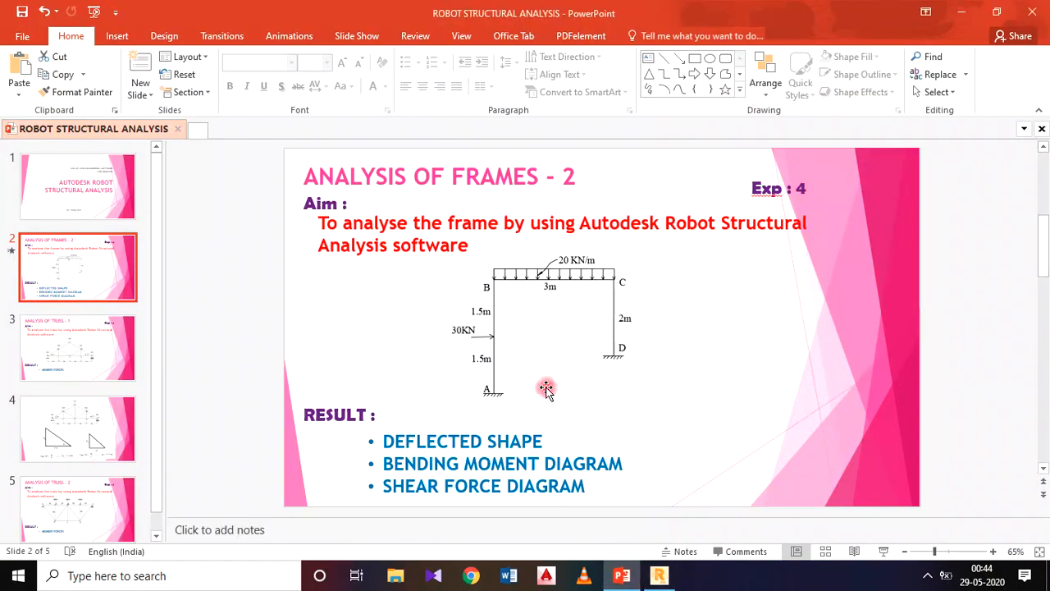
click(622, 573)
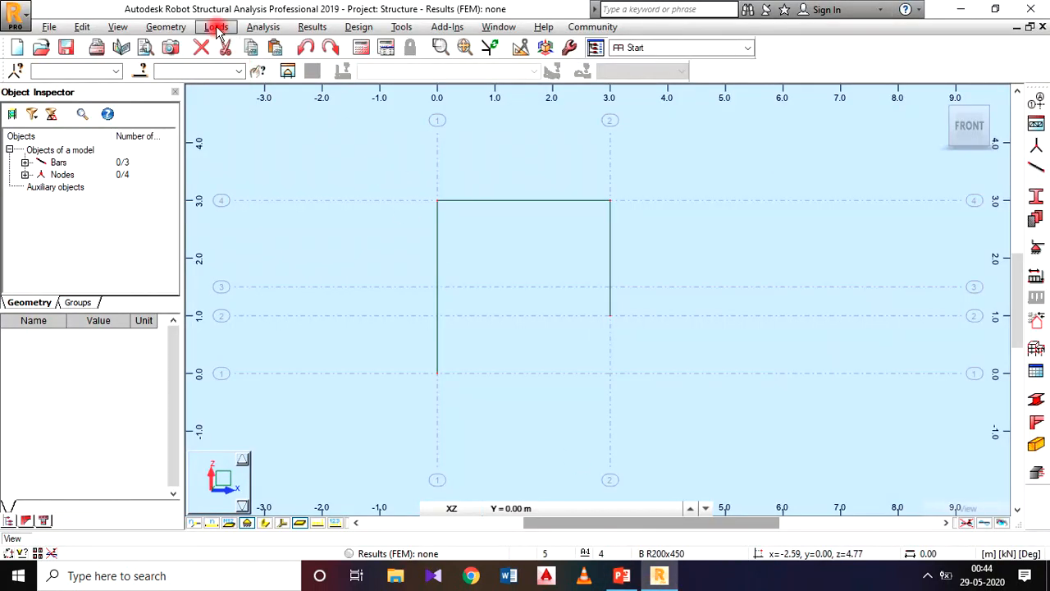
click(162, 26)
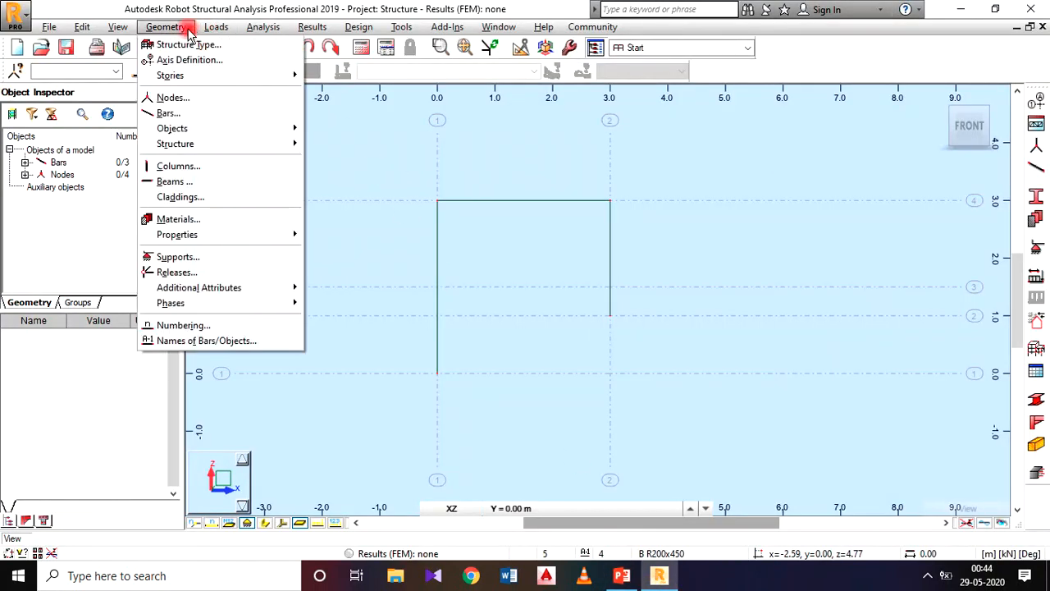
click(179, 258)
click(632, 193)
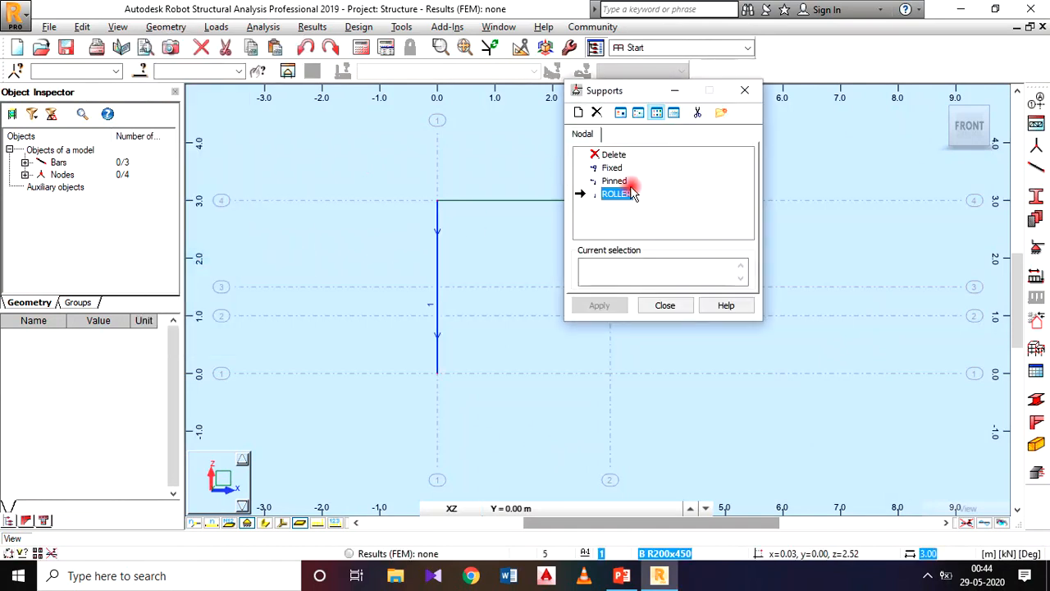
drag(623, 94, 68, 111)
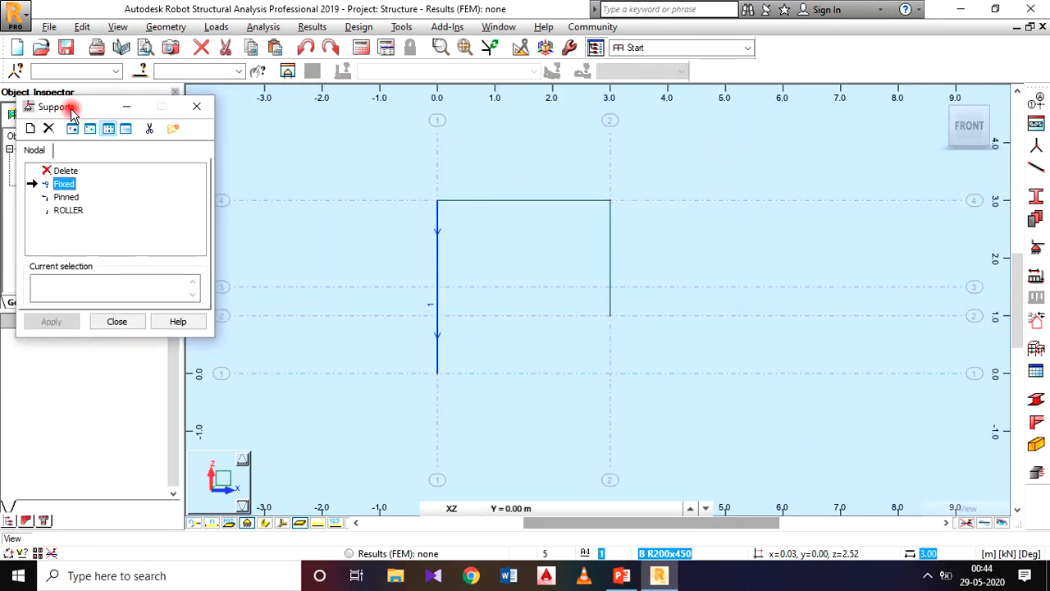
click(437, 373)
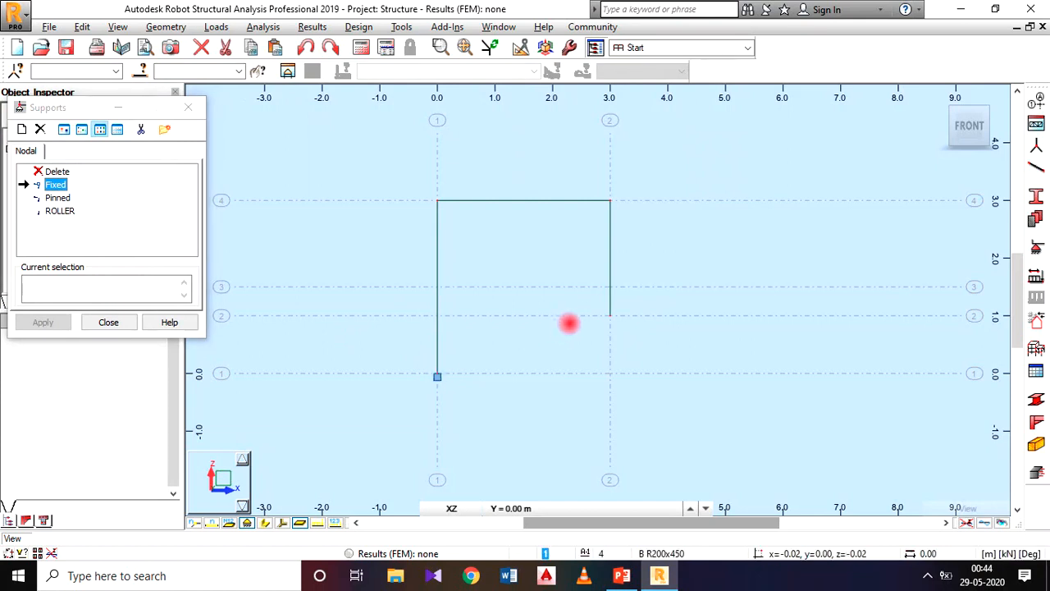
click(609, 315)
click(109, 322)
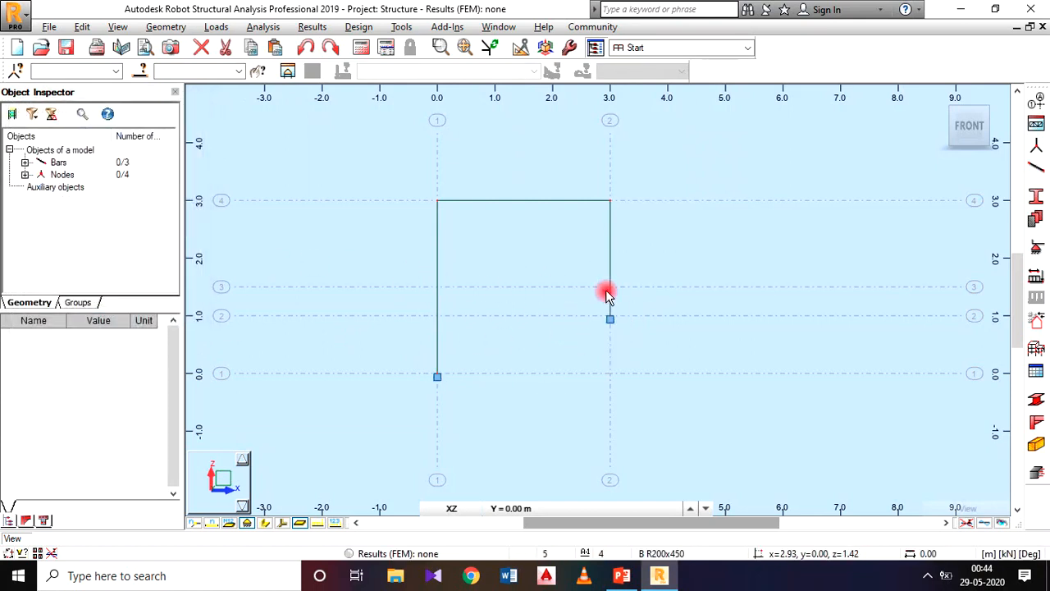
- Add the dead load case DL1 and the live load case LL1 with subnature Category A
middle_drag(591, 281, 637, 271)
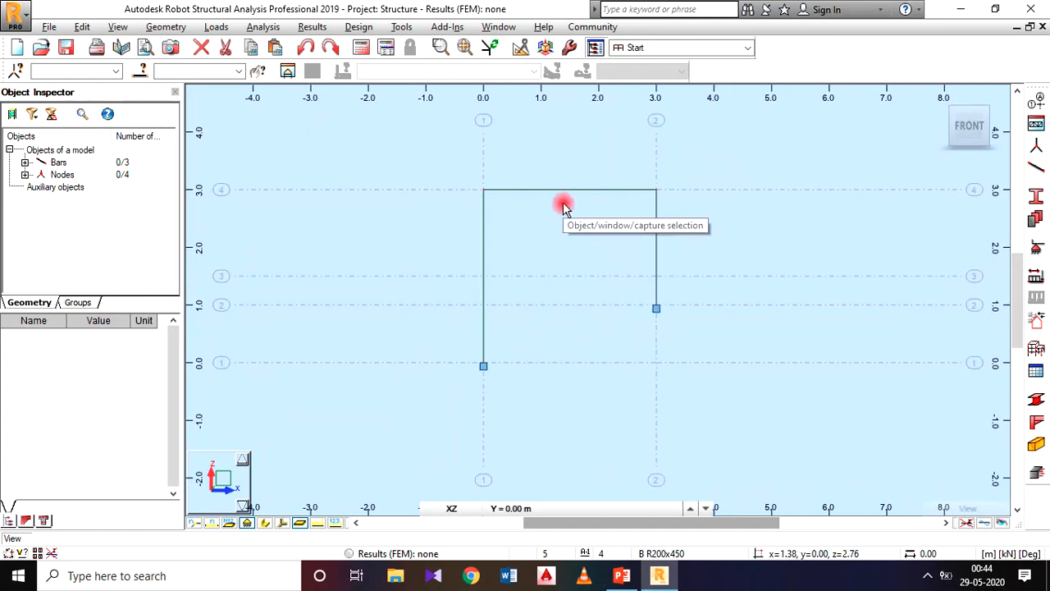
click(218, 27)
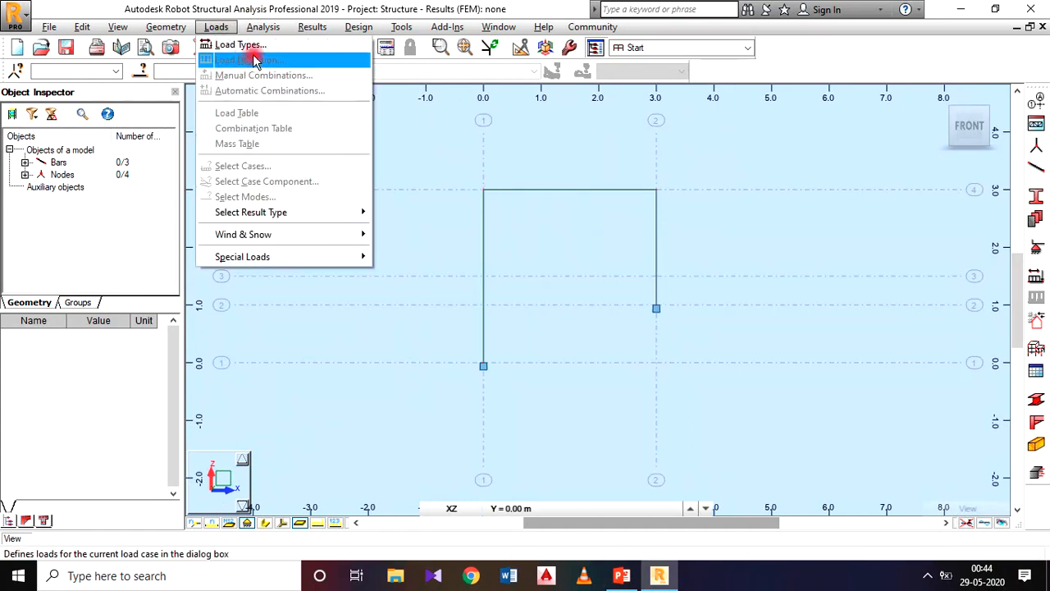
click(223, 44)
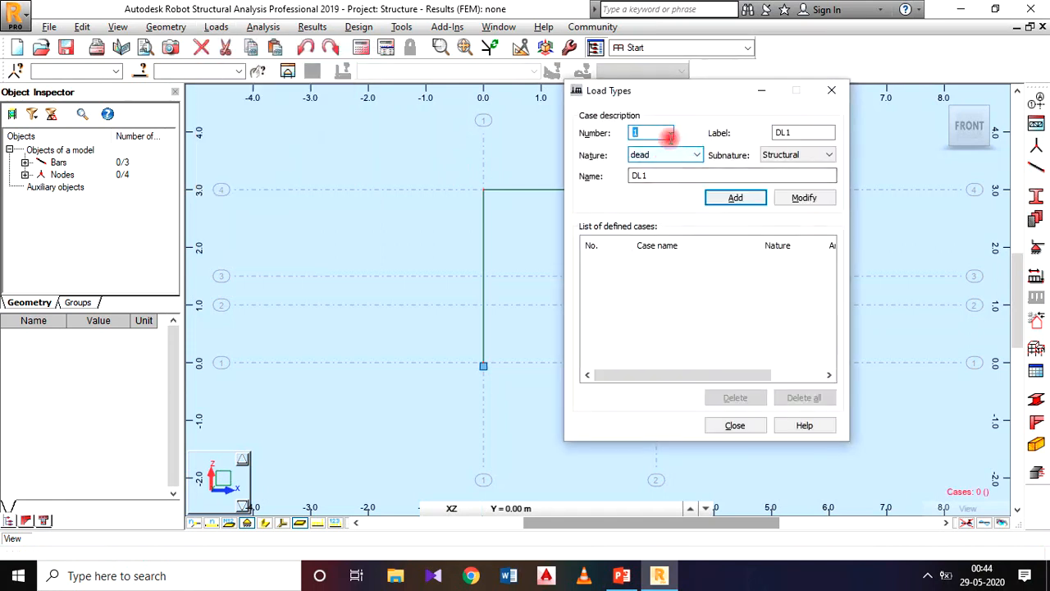
click(735, 198)
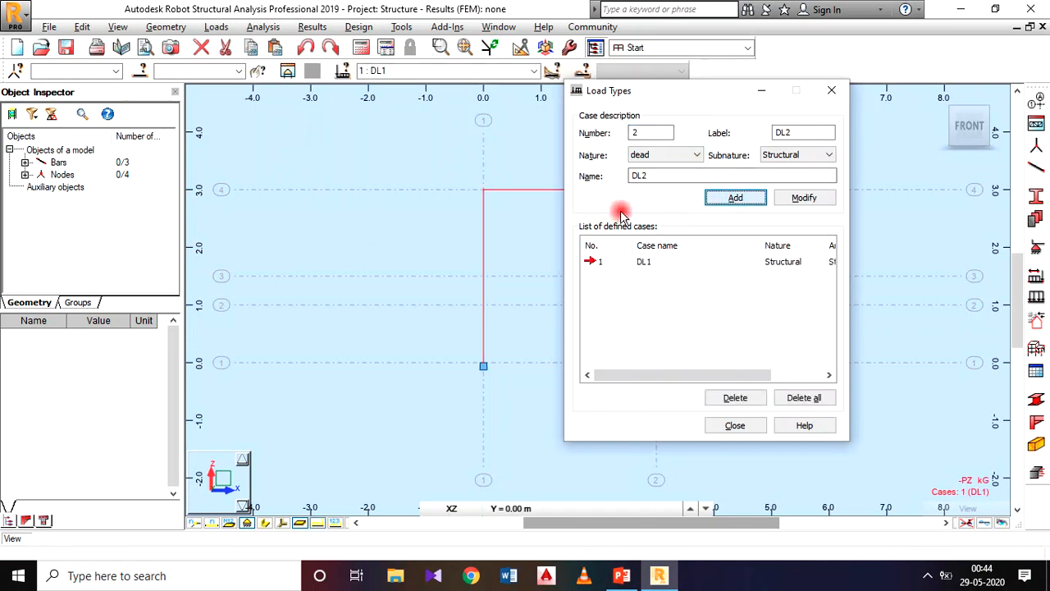
click(694, 155)
click(638, 177)
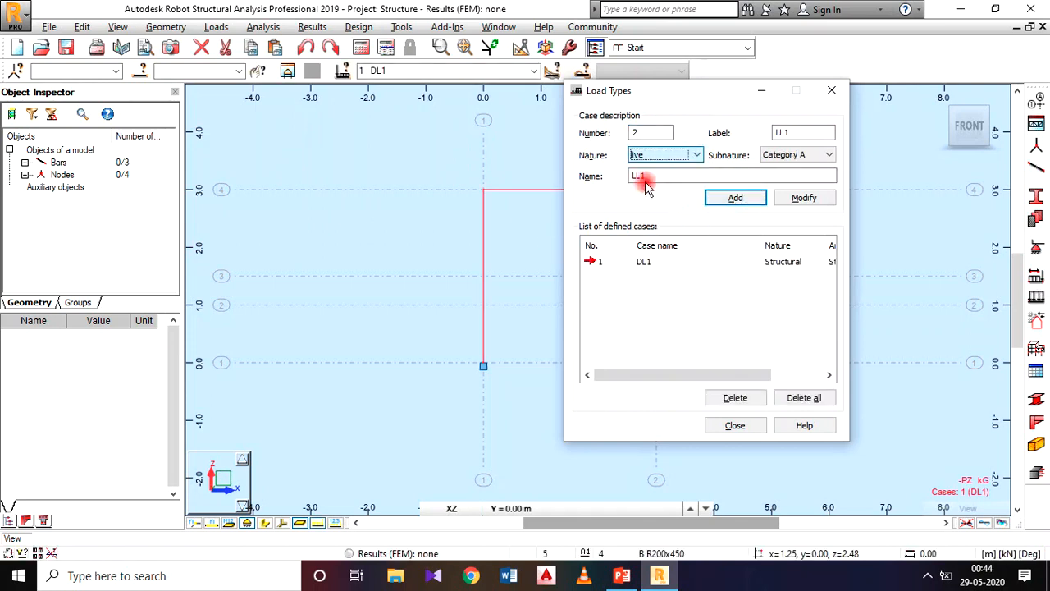
click(734, 197)
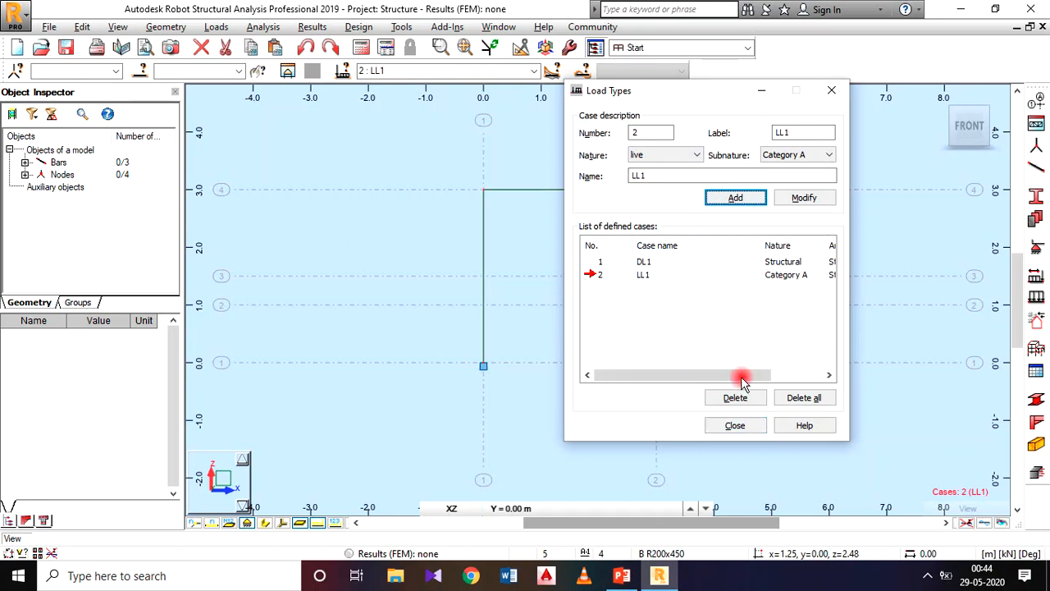
click(734, 425)
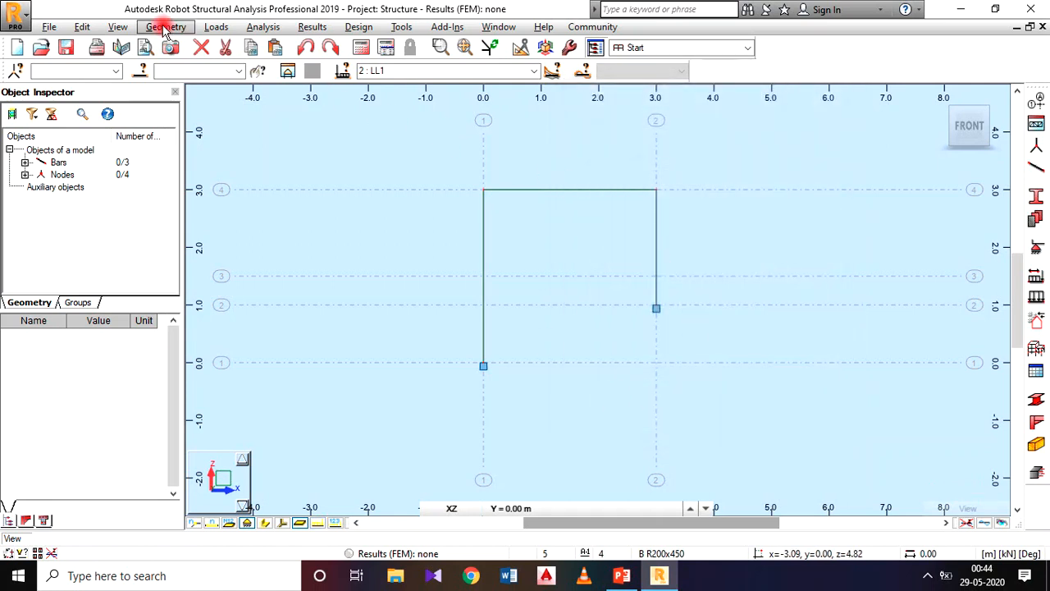
- Define a uniform bar load of -20 kN/m in Z for case LL1 in the local coordinate system, consulting the frame sketch in PowerPoint
click(215, 26)
click(239, 61)
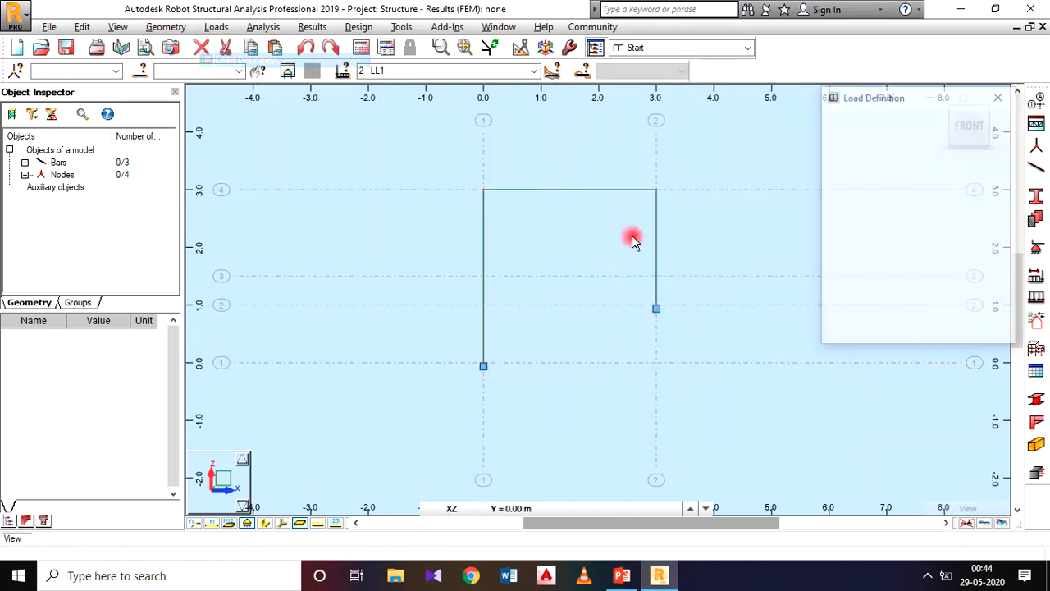
click(874, 154)
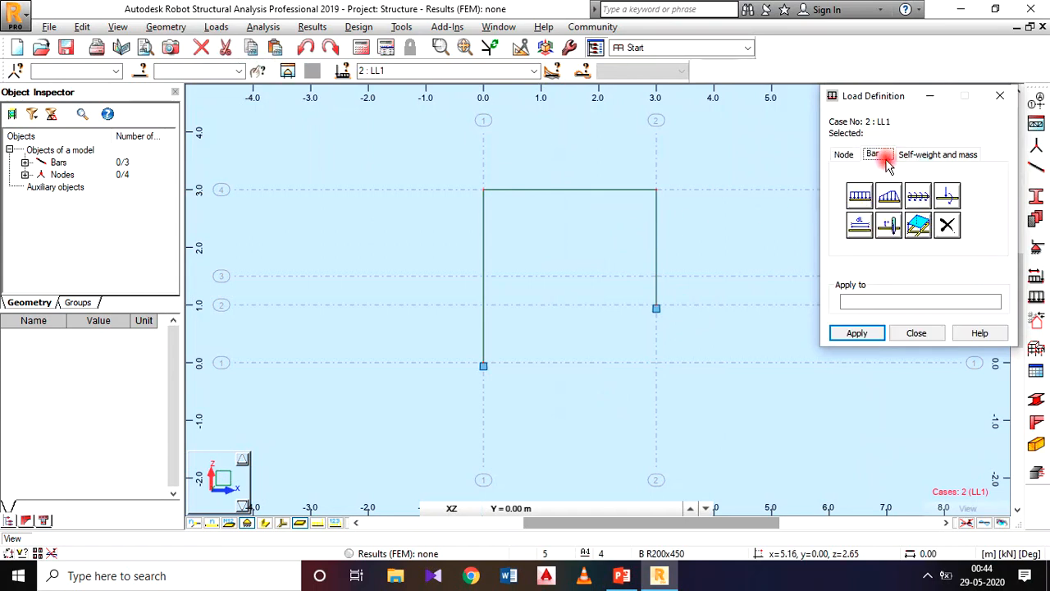
click(857, 199)
drag(916, 134, 741, 95)
click(632, 578)
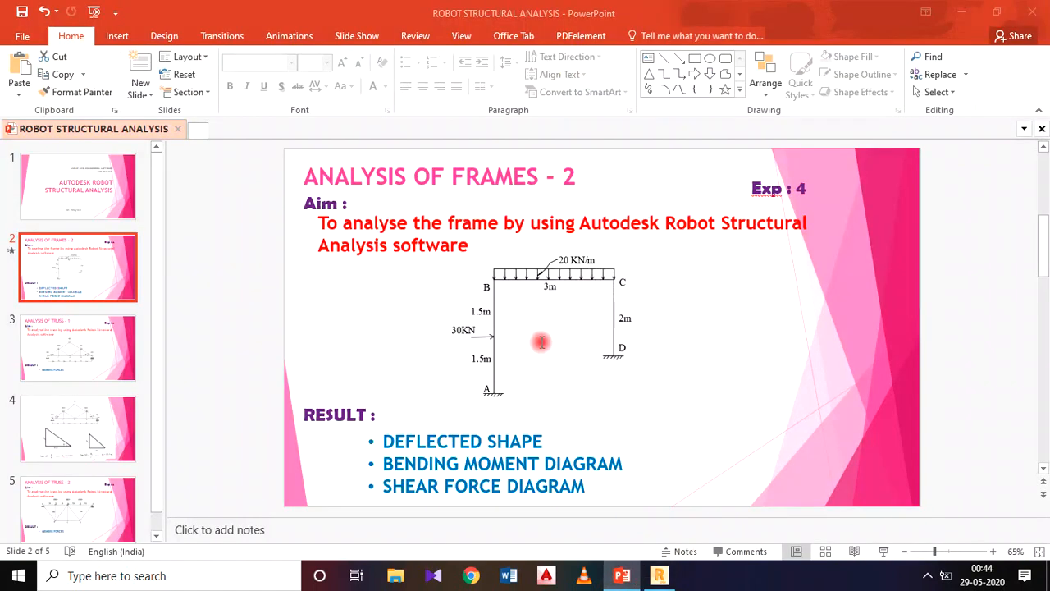
click(659, 576)
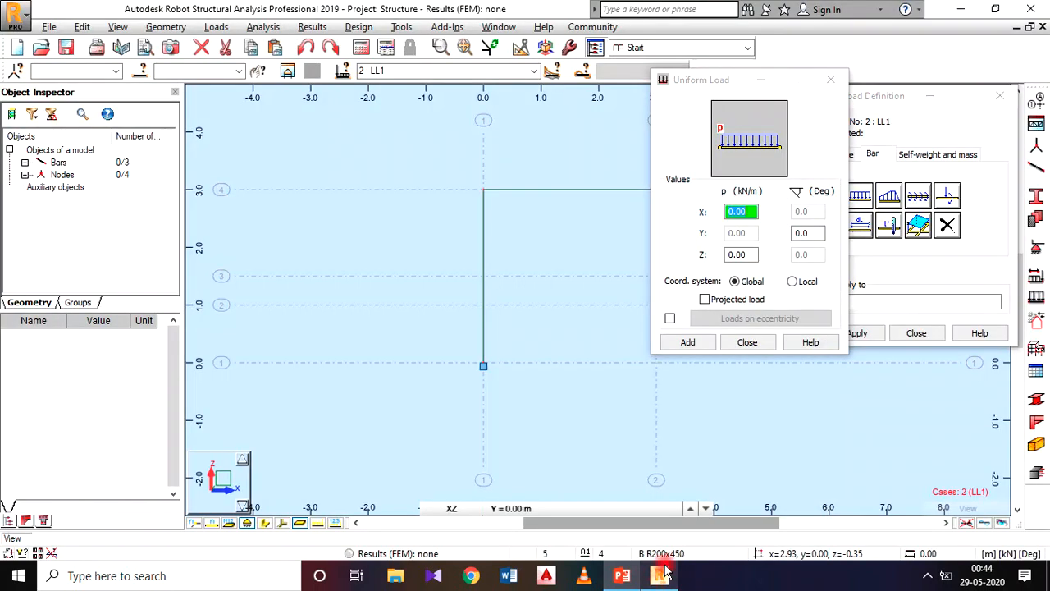
click(748, 255)
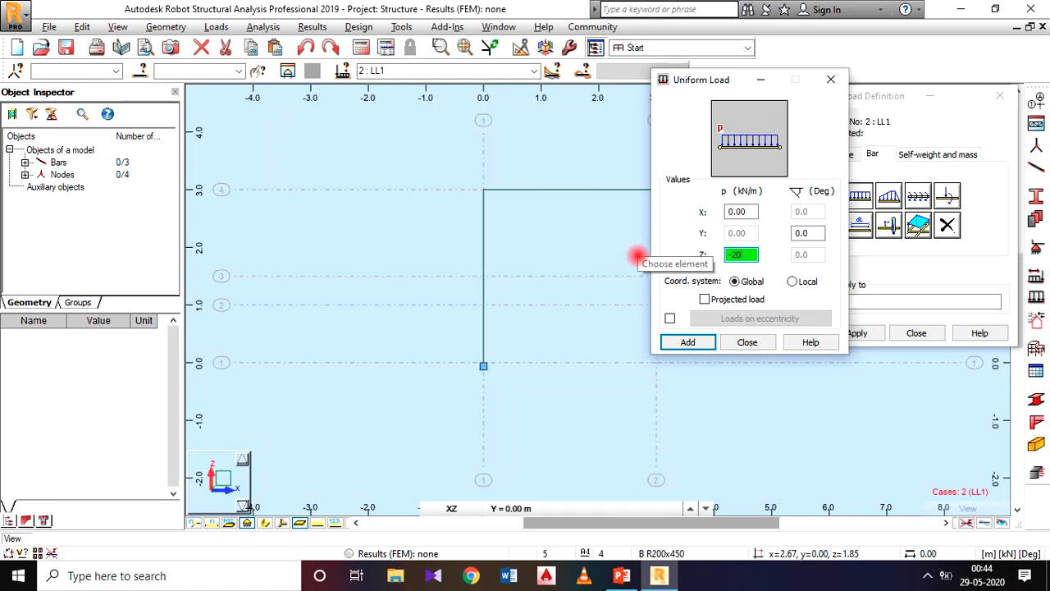
click(621, 576)
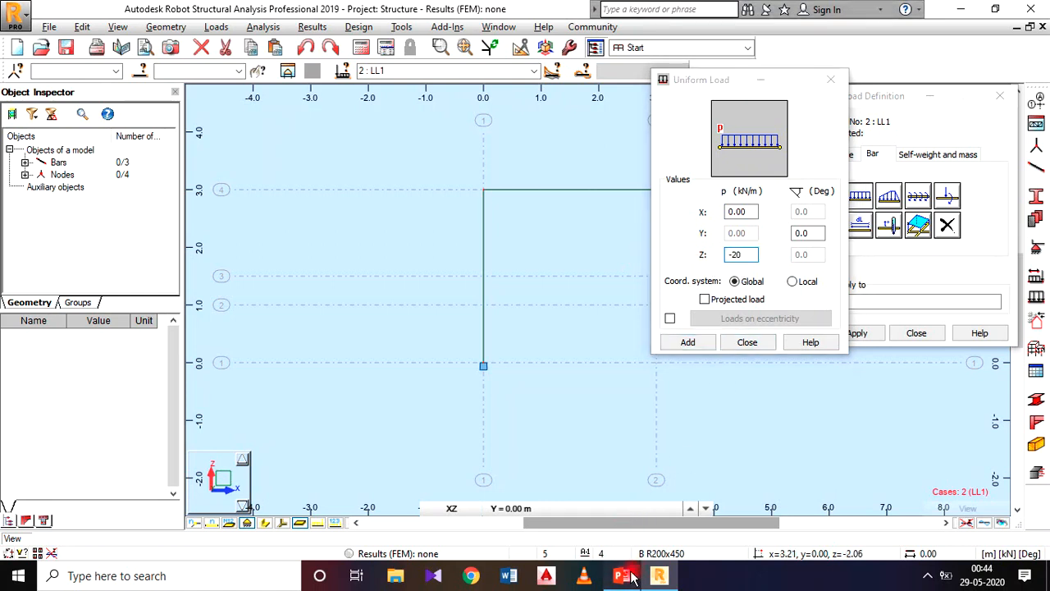
click(658, 576)
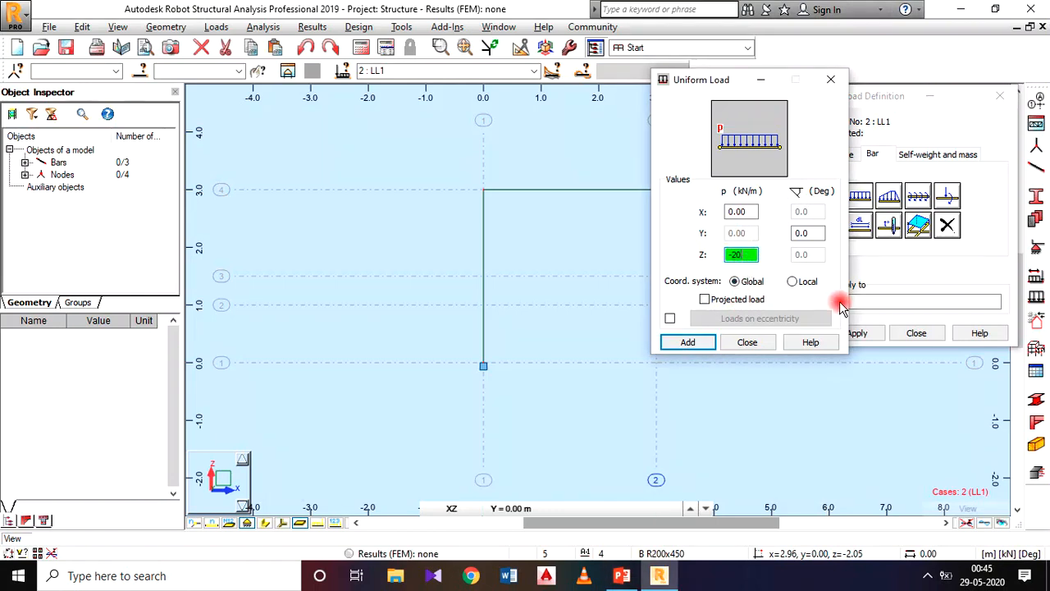
click(793, 282)
click(749, 254)
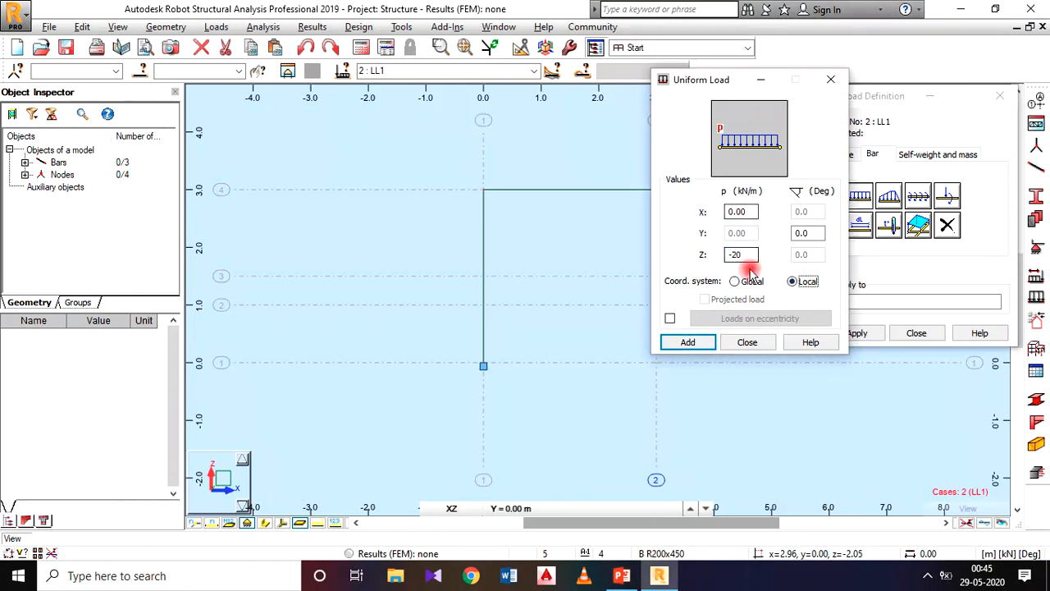
click(687, 342)
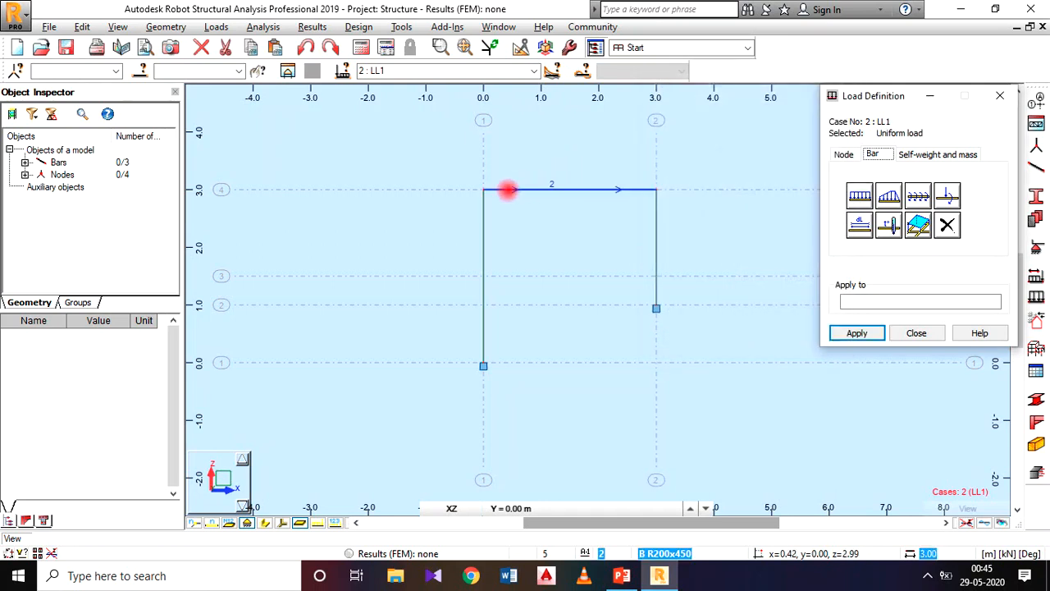
- Apply the uniform load to the horizontal bar and define a 30 kN bar force in X at absolute coordinate 1.50 m
click(515, 190)
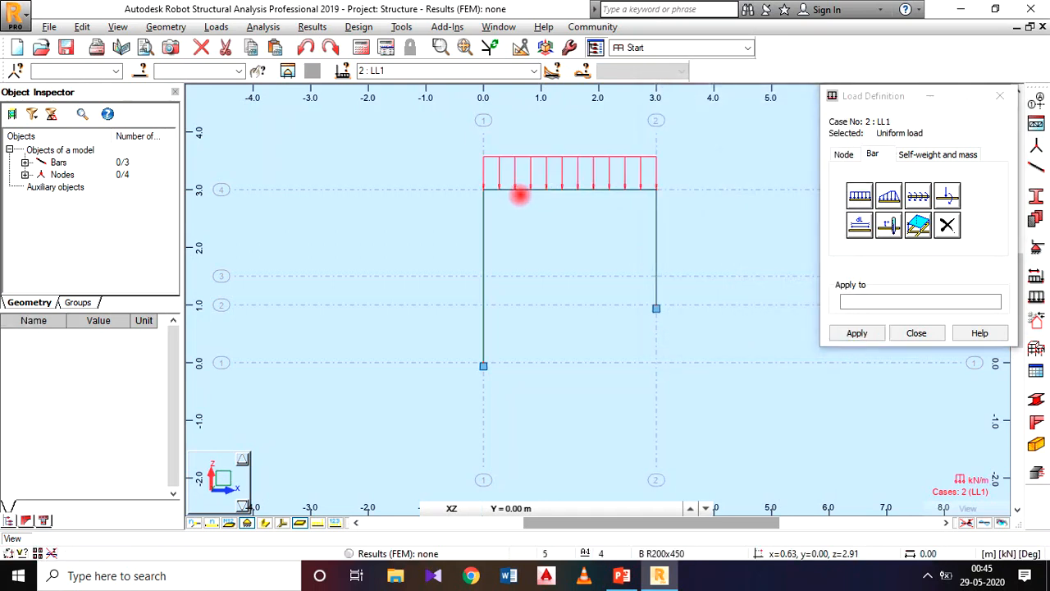
click(948, 200)
drag(896, 132, 364, 100)
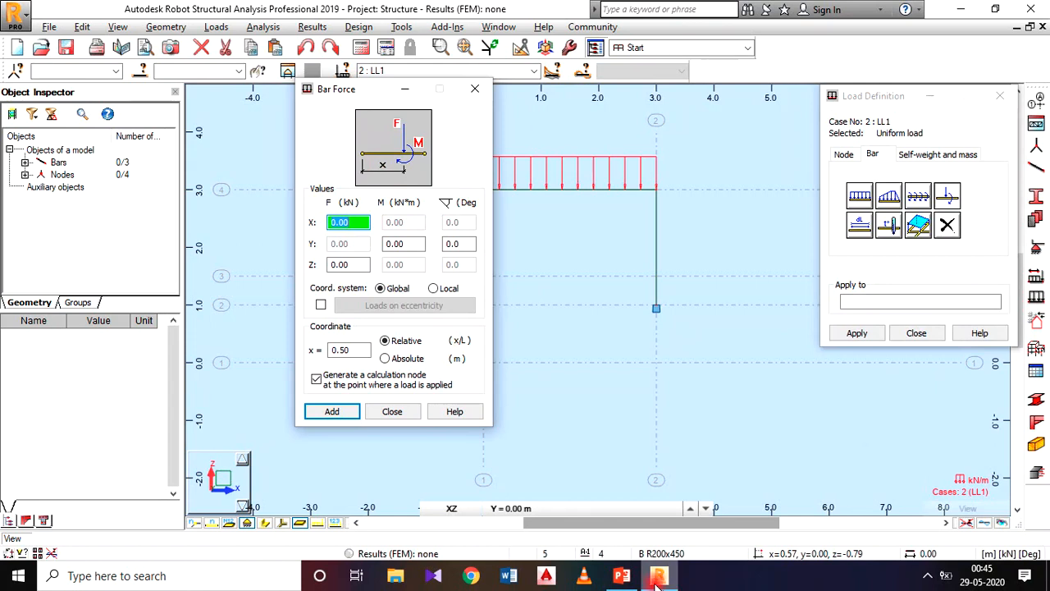
click(621, 576)
click(659, 576)
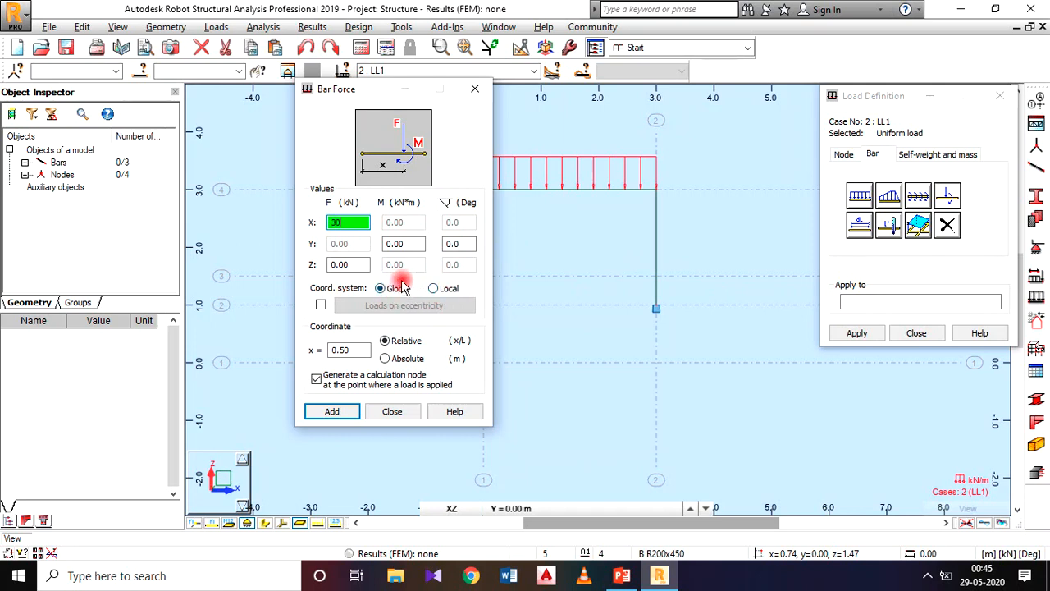
click(340, 349)
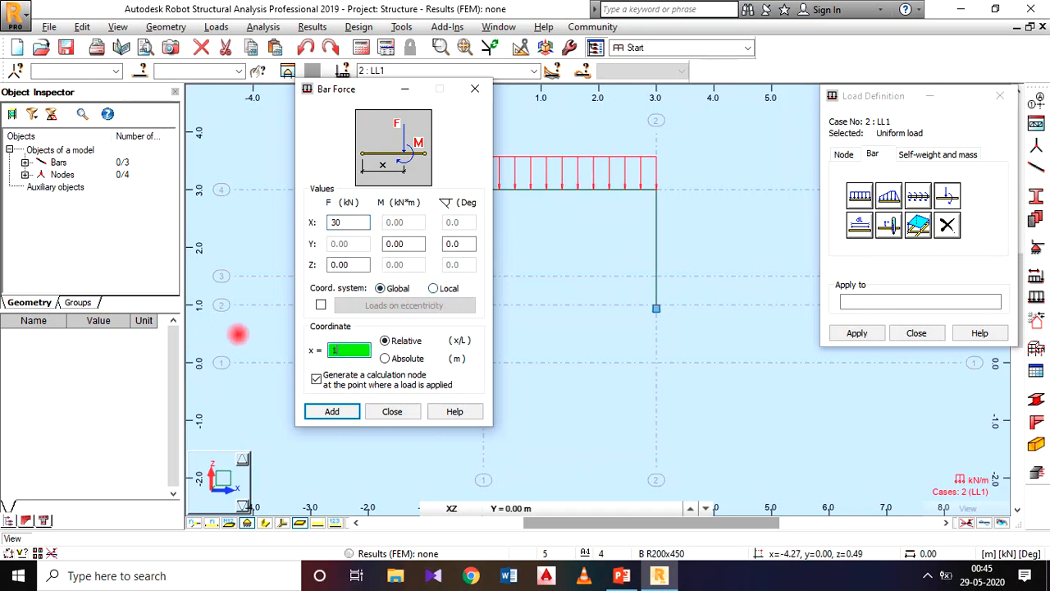
text(1.5)
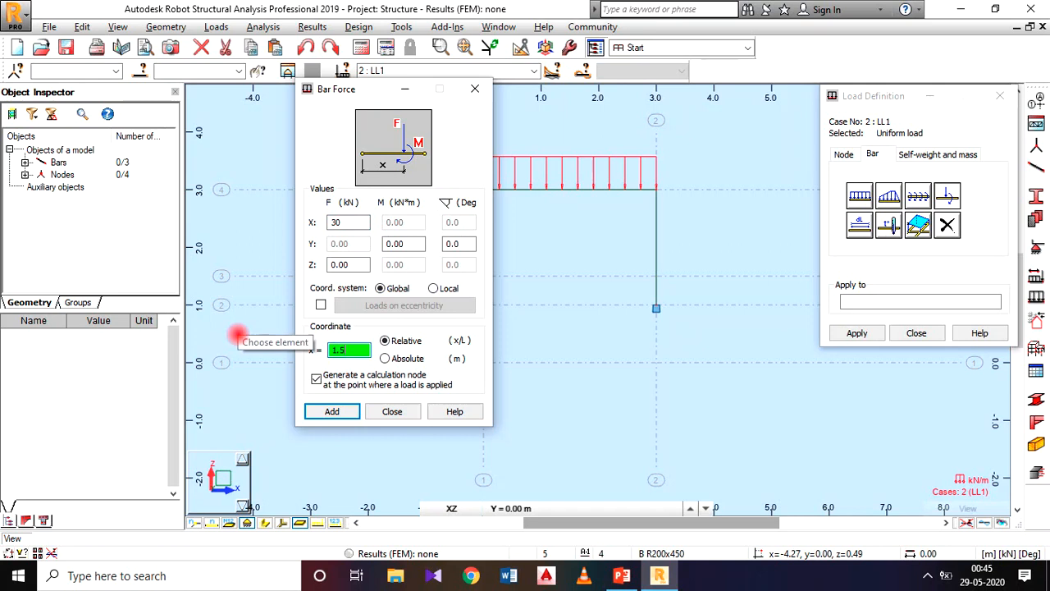
click(385, 360)
click(344, 413)
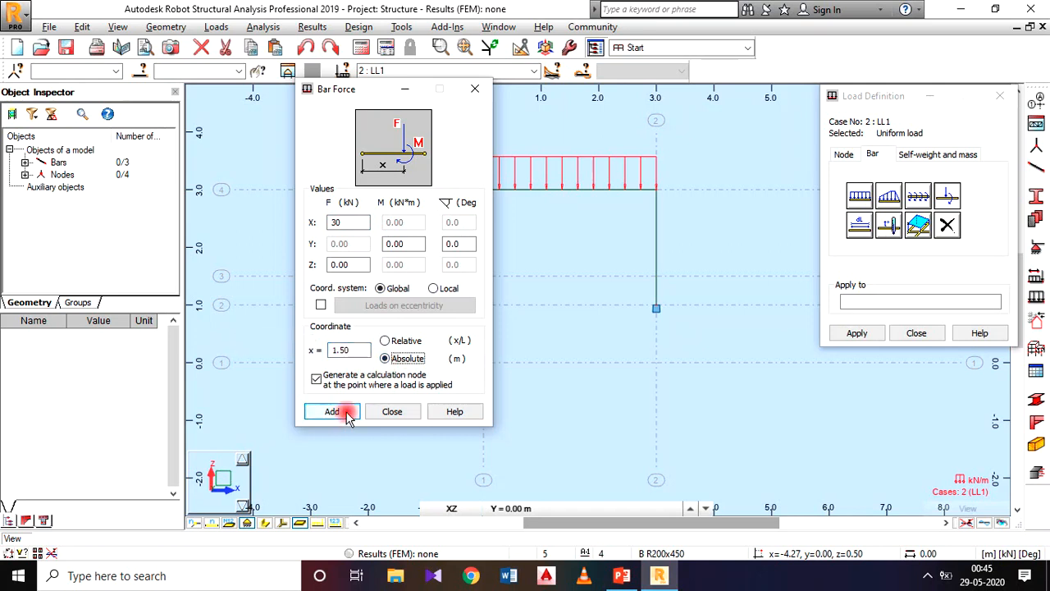
- Place the bar force on the longer vertical bar, check the loads against the PowerPoint frame sketch, and finish load definition
click(483, 324)
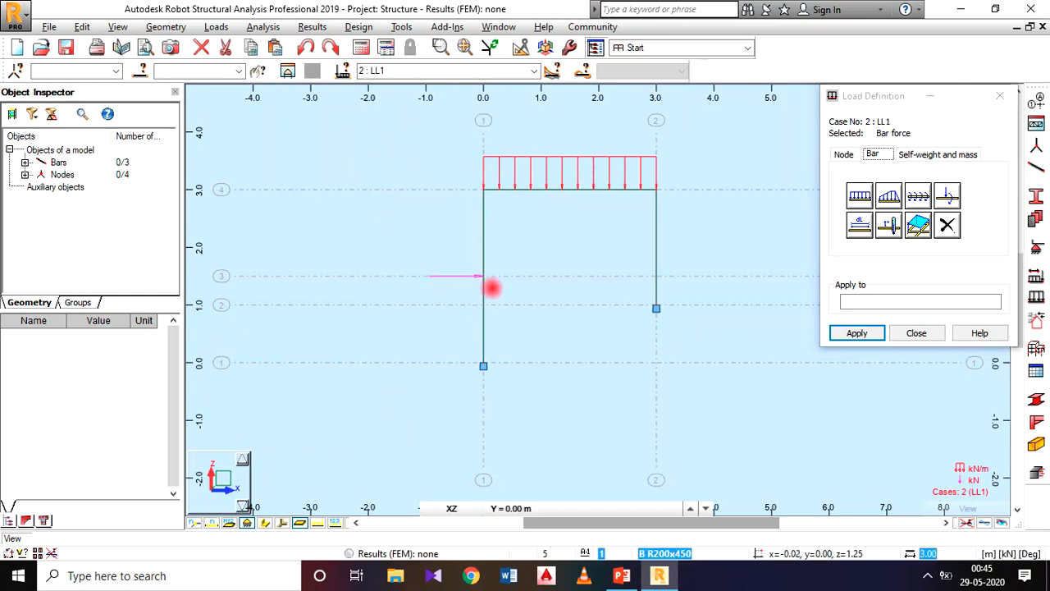
click(622, 575)
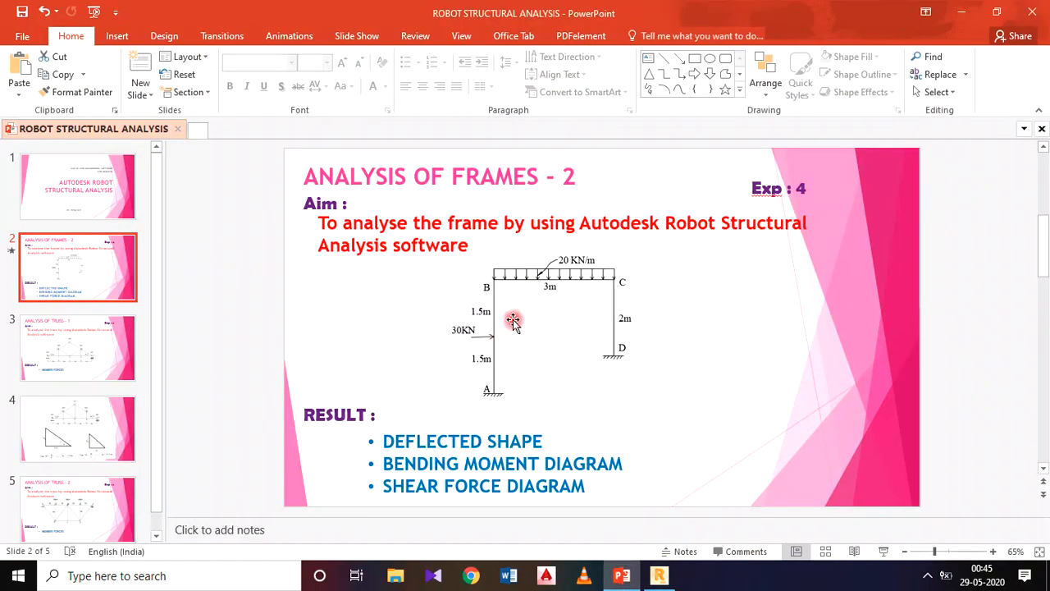
click(659, 575)
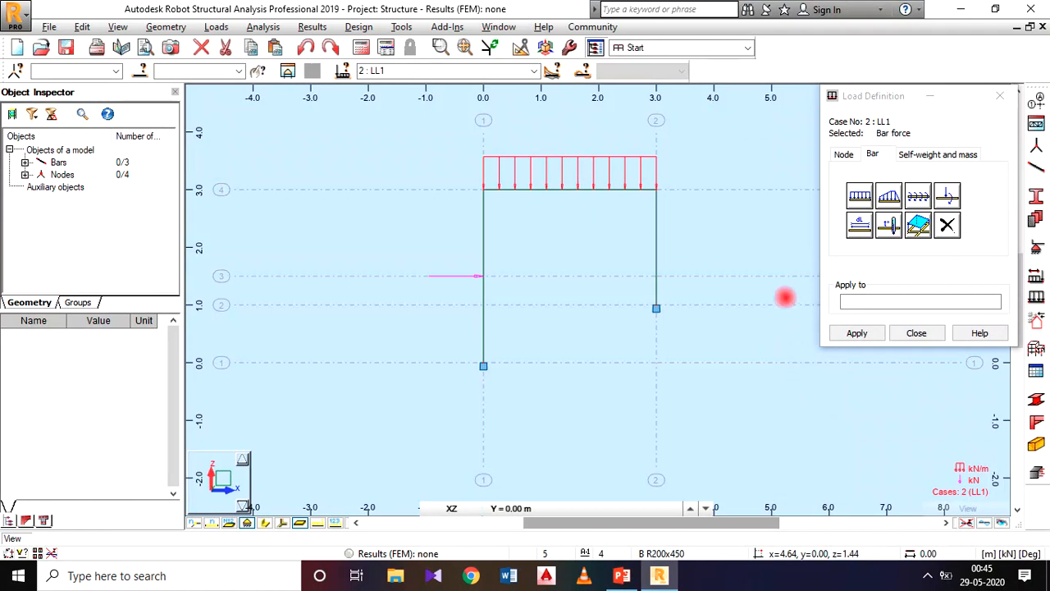
click(857, 333)
click(916, 333)
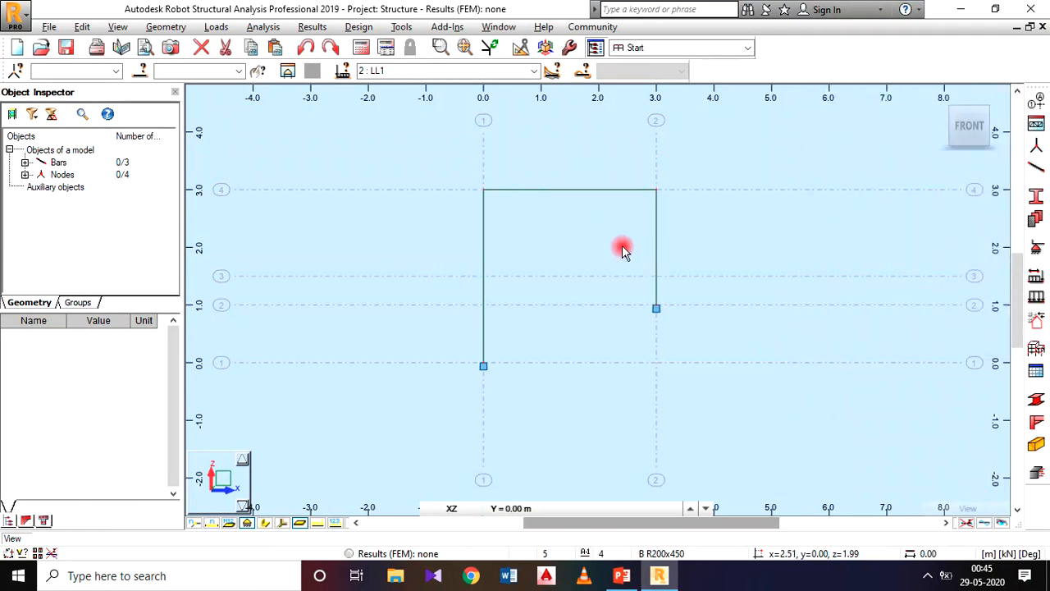
- Turn on the display of load symbols and load values in the frame view
middle_drag(623, 249, 579, 213)
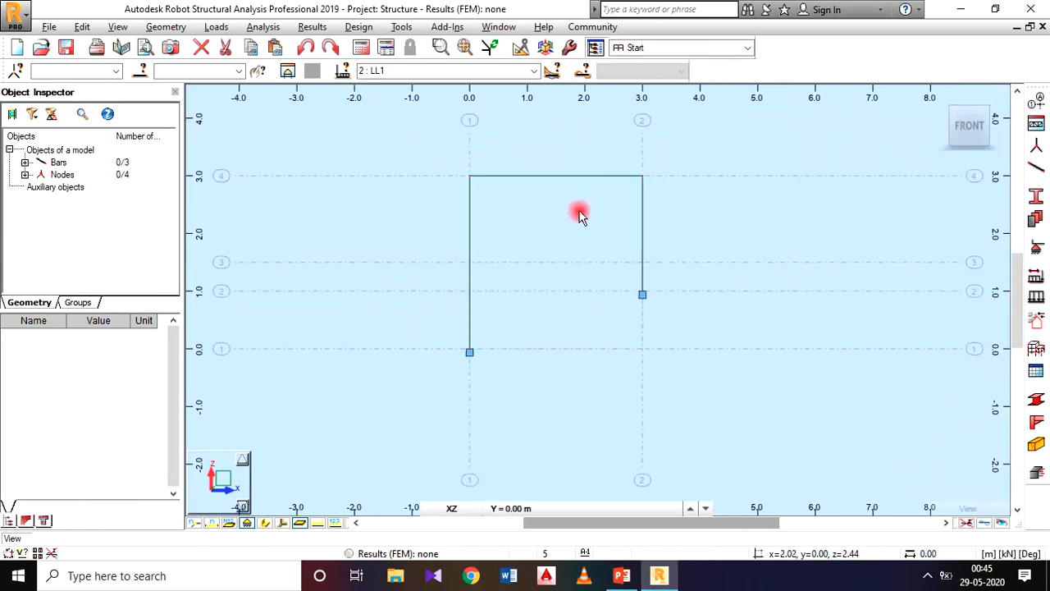
right_click(337, 214)
click(327, 376)
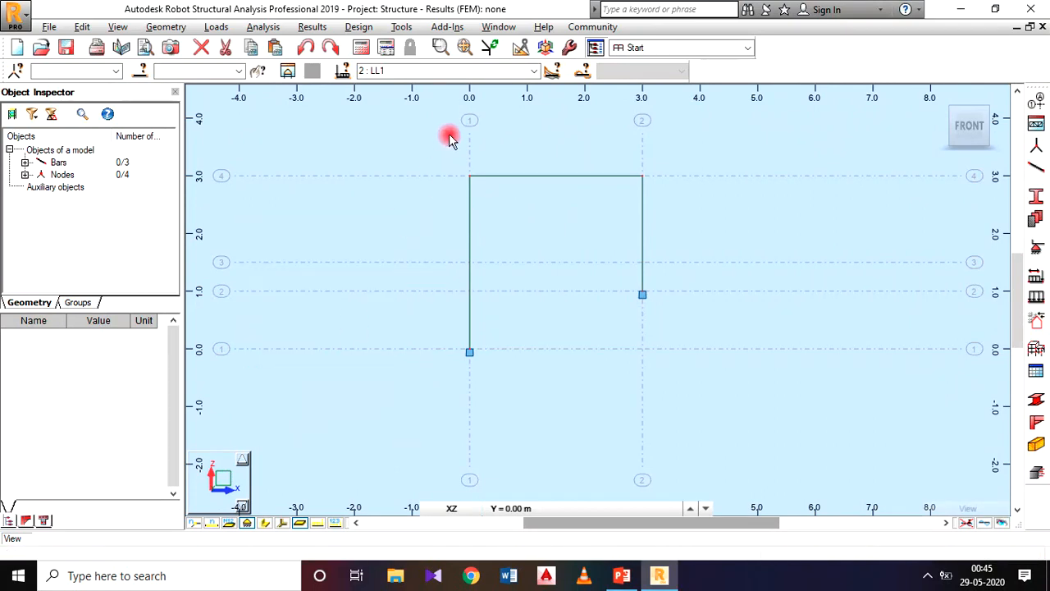
click(146, 239)
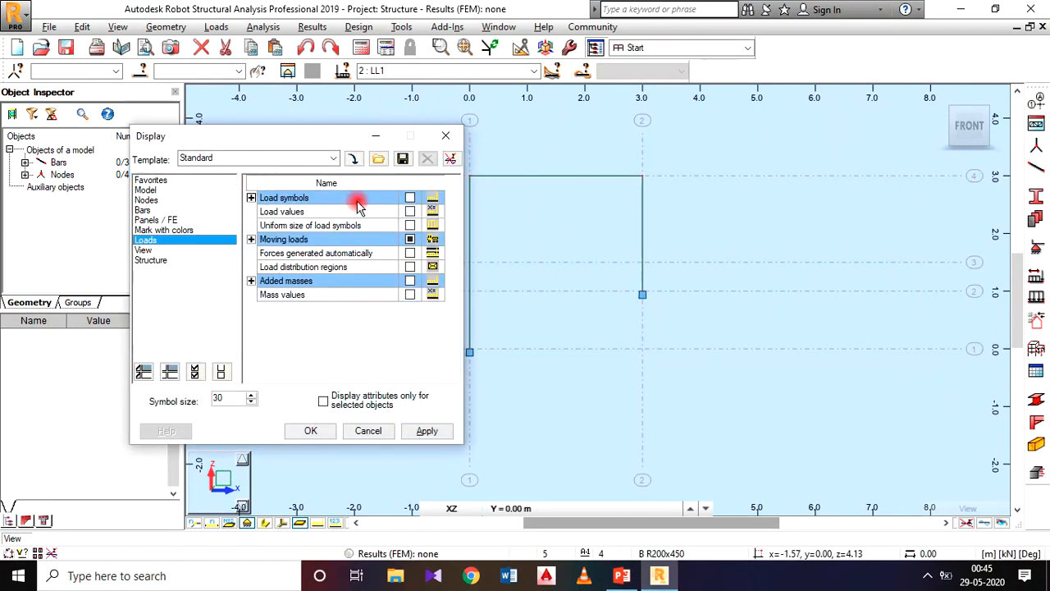
click(410, 212)
click(426, 430)
click(324, 431)
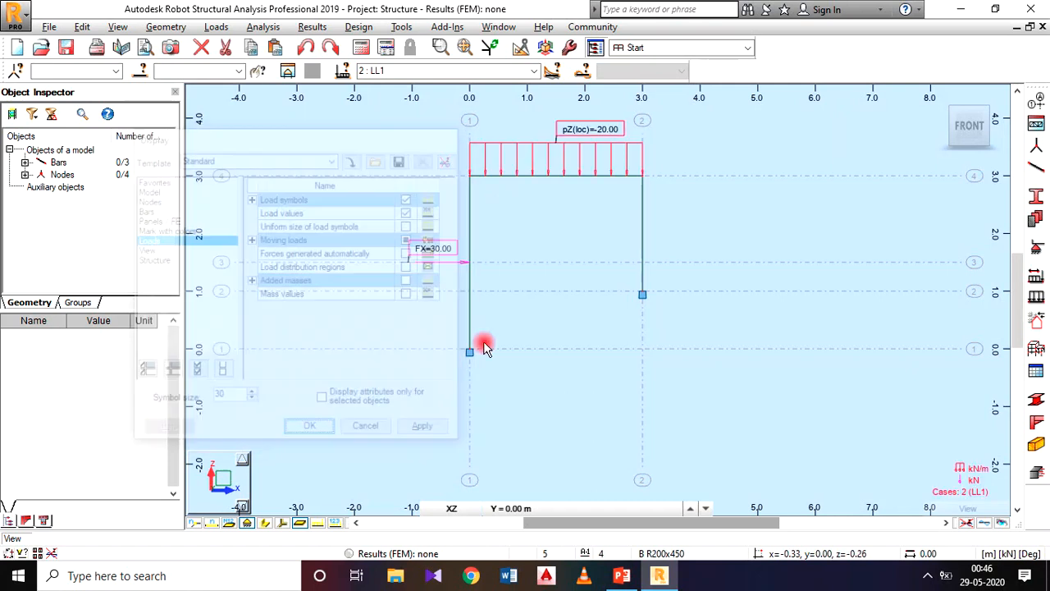
- Run the structural calculations for the loaded frame
middle_drag(520, 249, 460, 332)
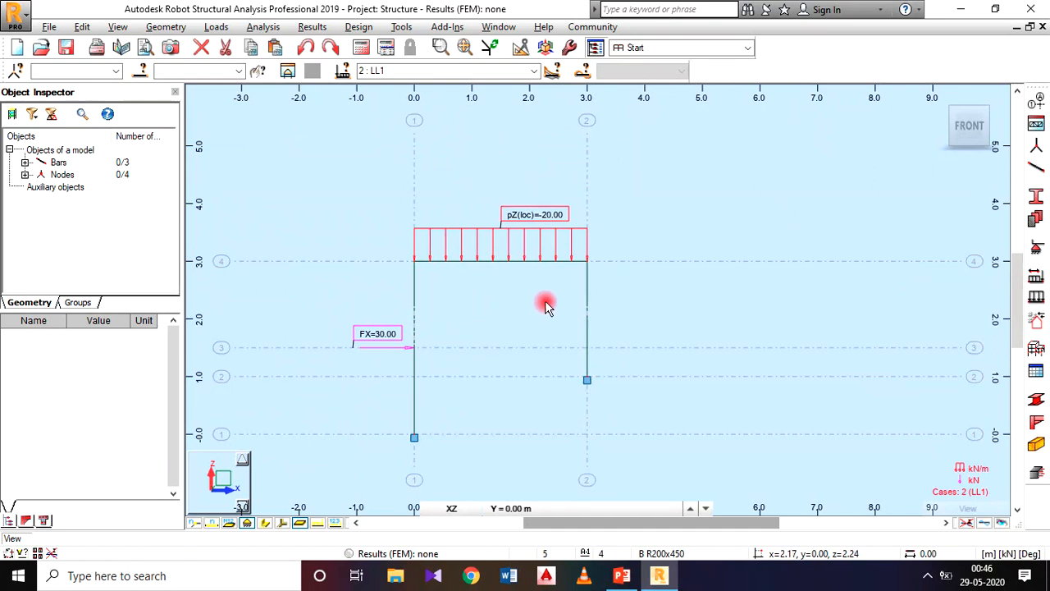
middle_drag(547, 306, 555, 237)
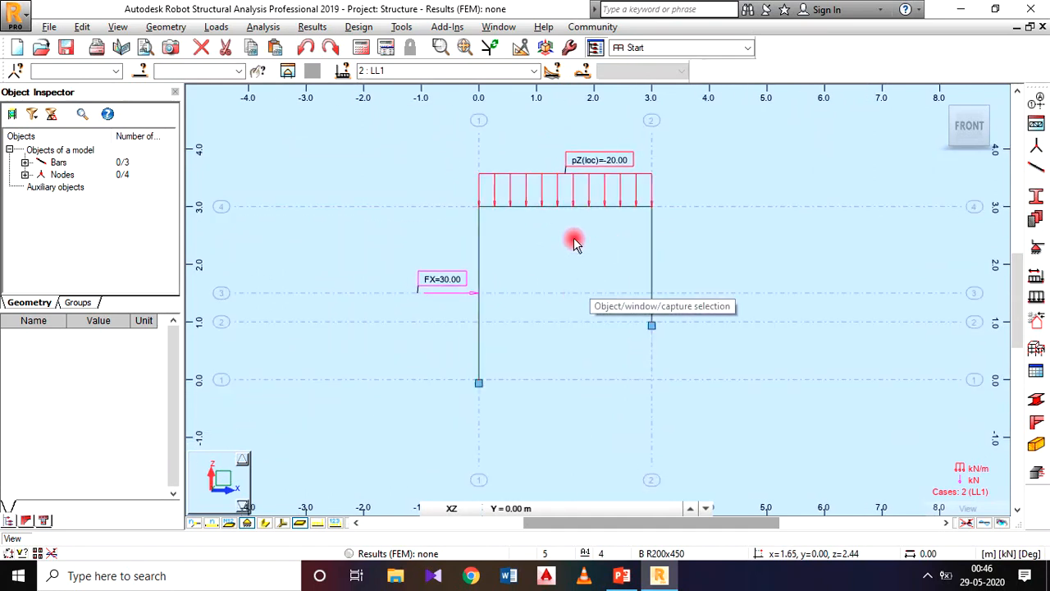
click(262, 27)
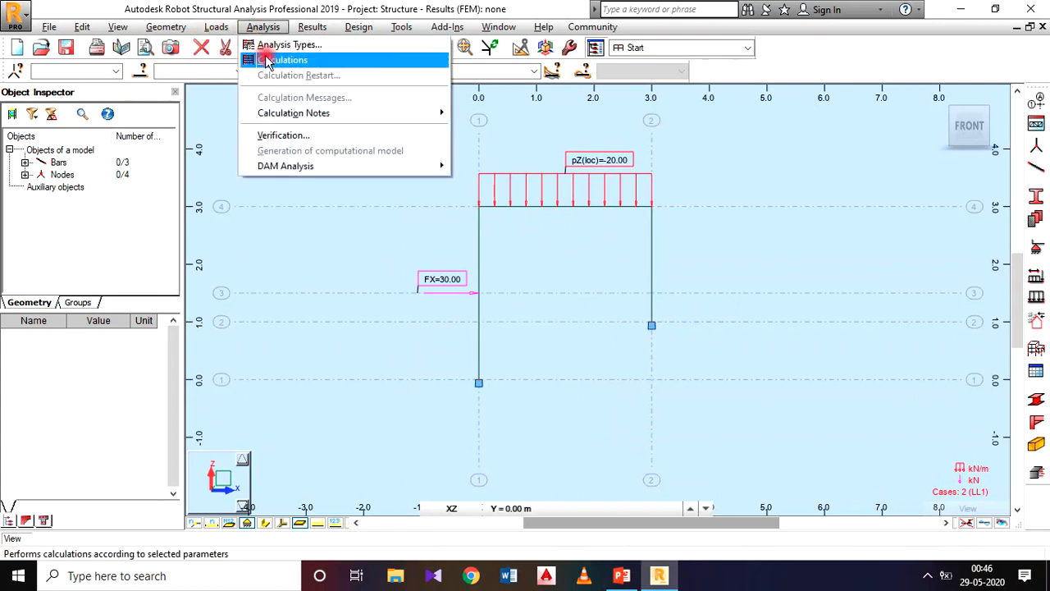
click(270, 61)
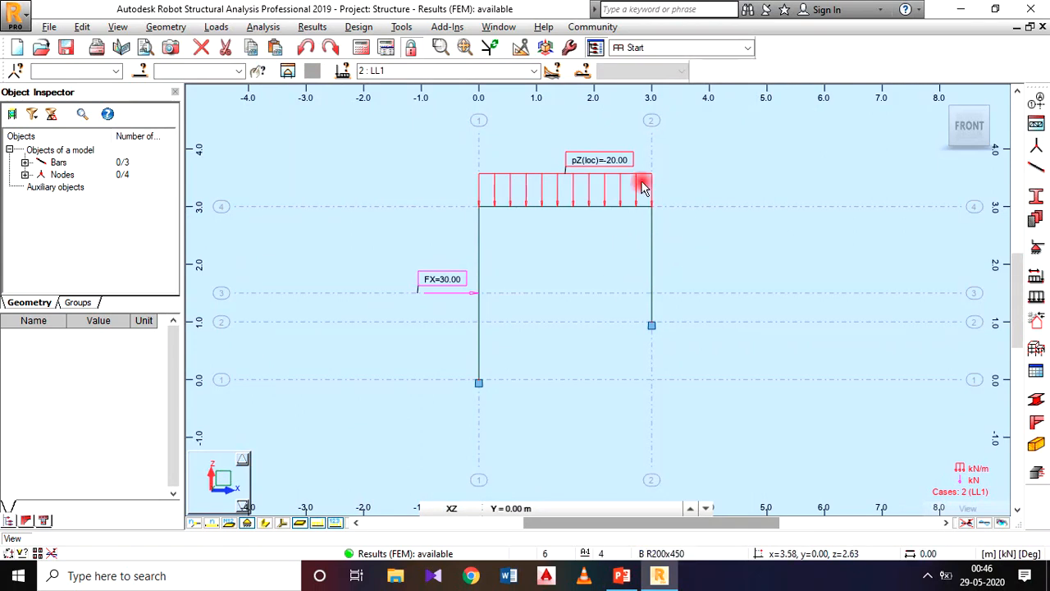
- Show the FX, FZ and MY support reactions with diagrams for linear supports and descriptions enabled
click(325, 28)
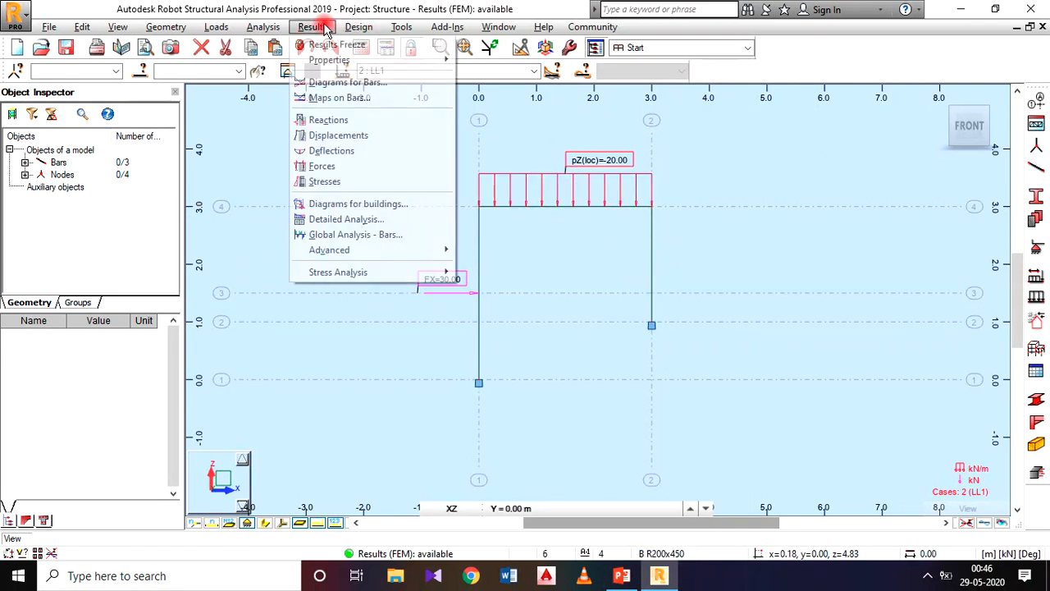
click(364, 81)
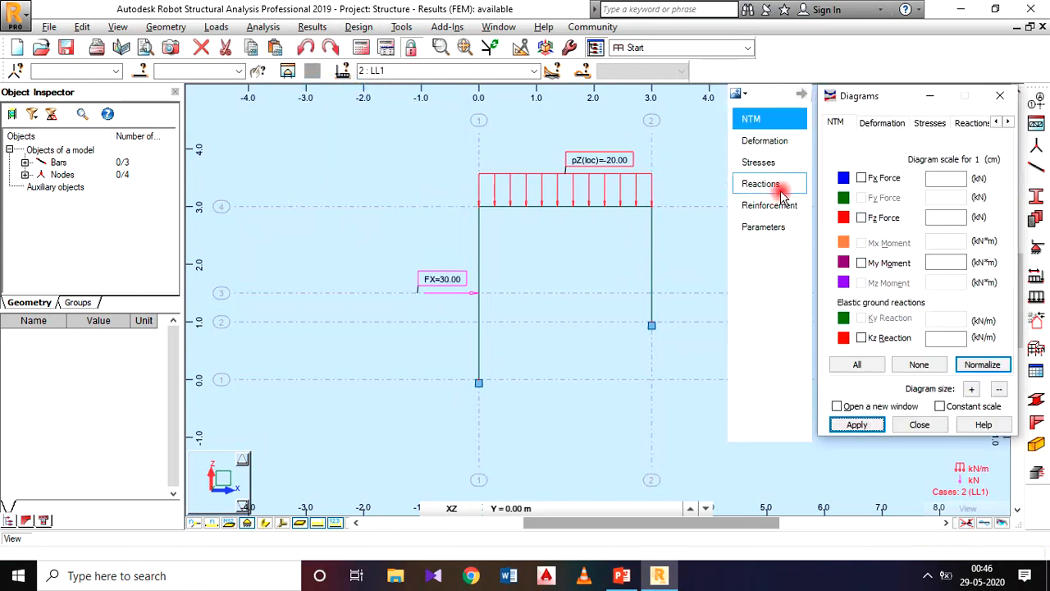
click(779, 190)
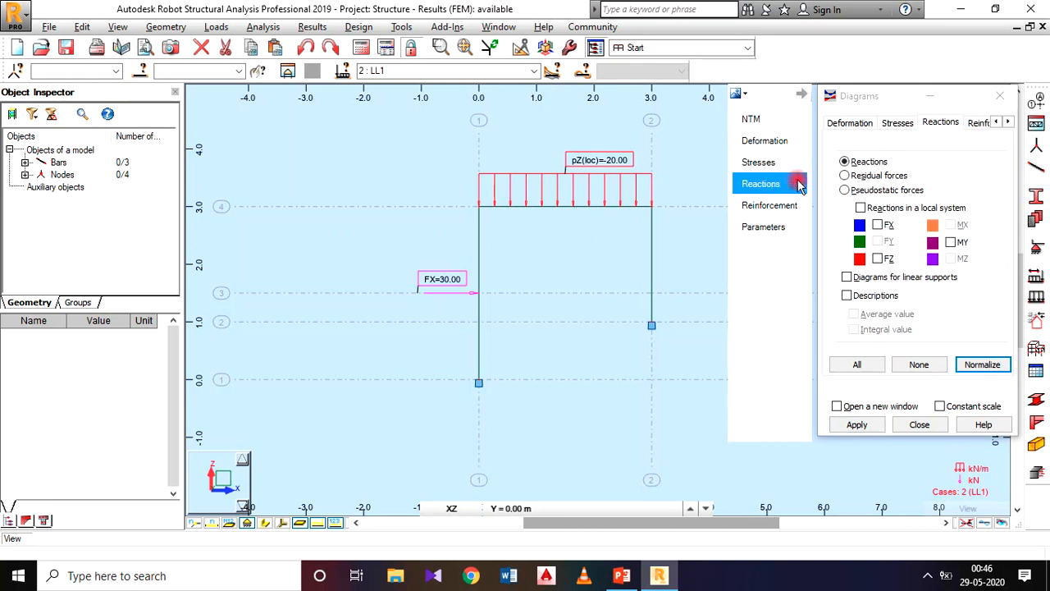
click(868, 366)
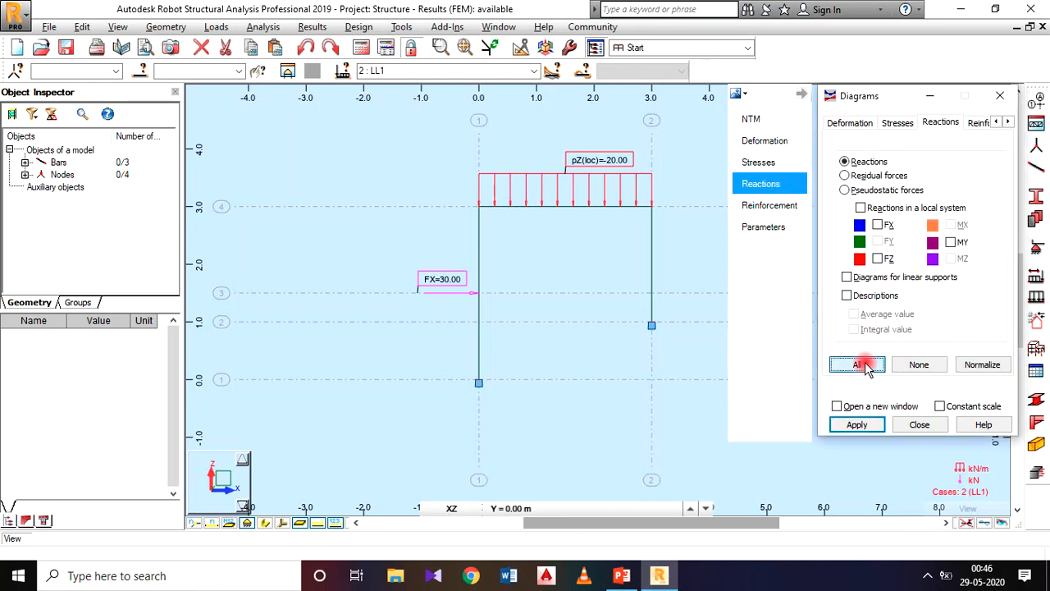
click(851, 278)
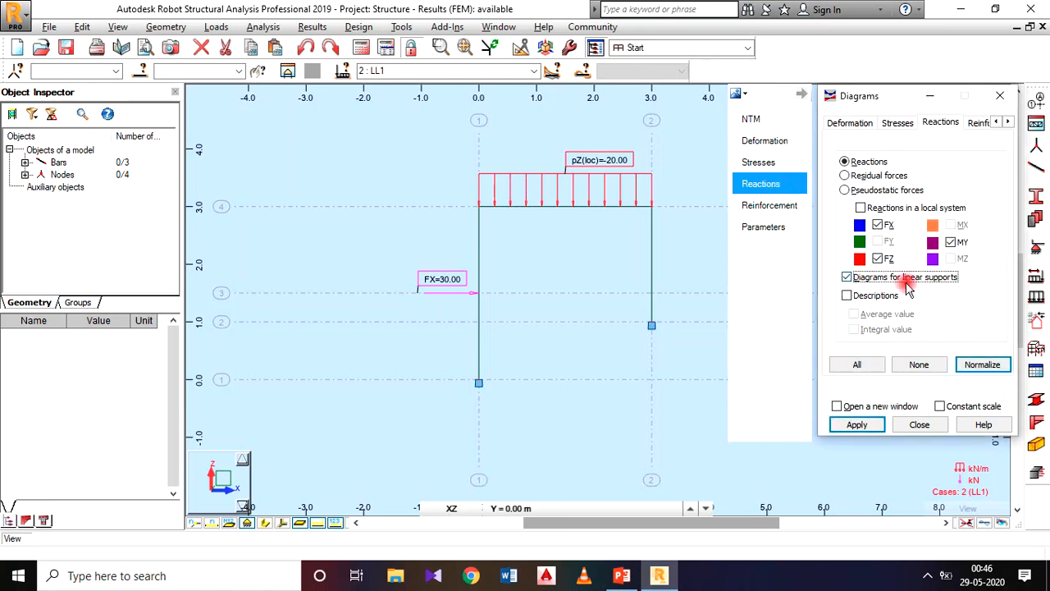
click(847, 297)
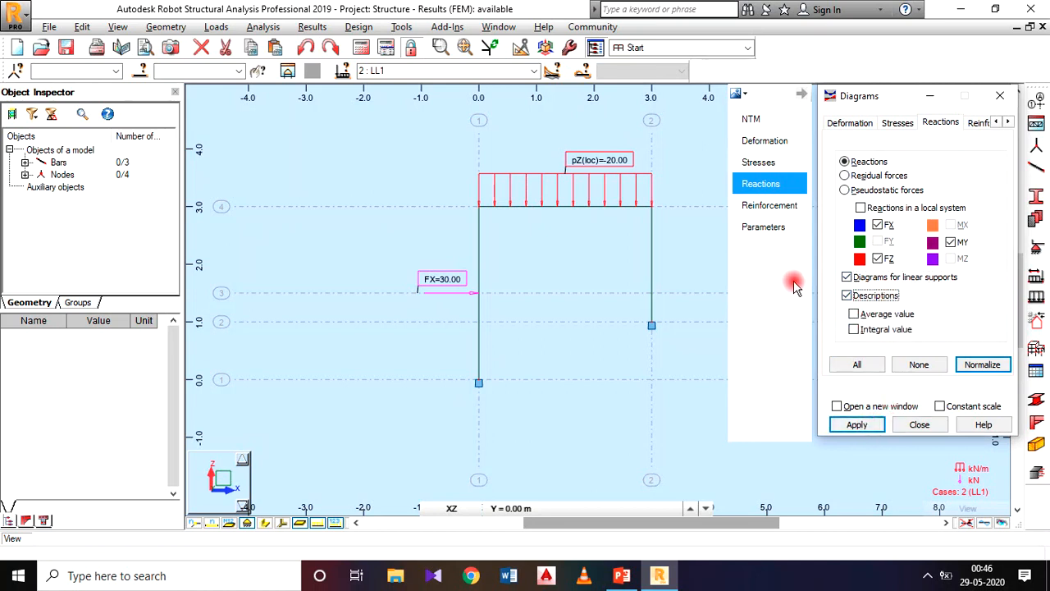
click(849, 425)
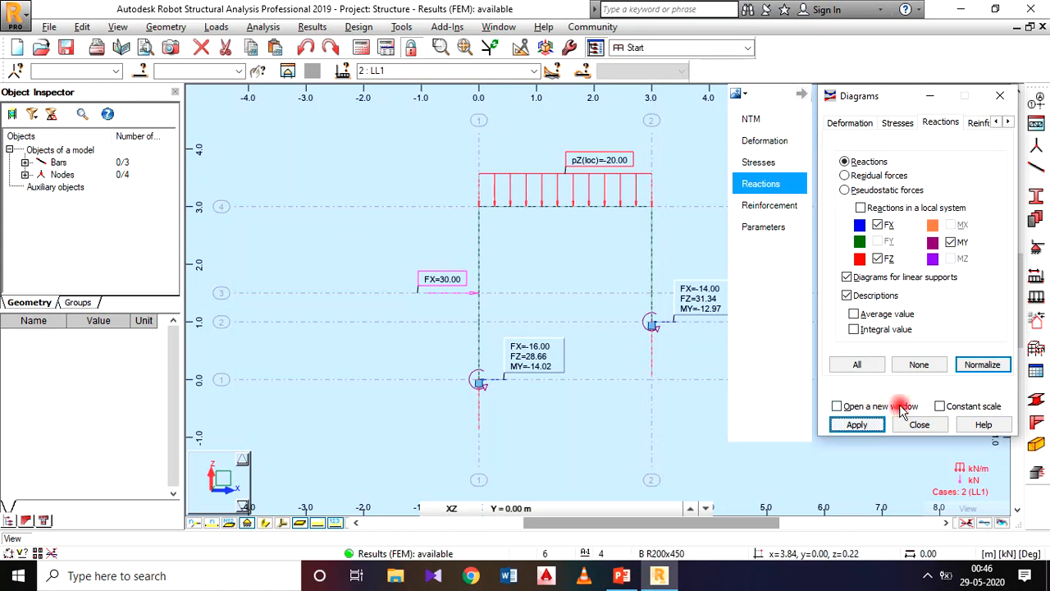
click(919, 425)
- Move the reaction labels of both supports to sit beside their supports, clear of the frame
drag(561, 342, 520, 382)
drag(688, 330, 726, 330)
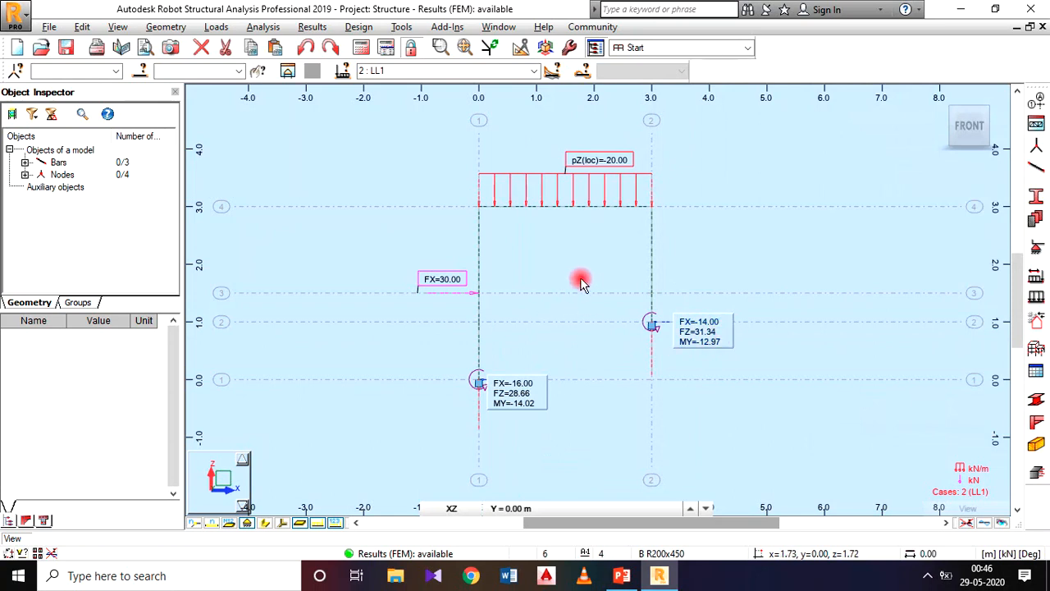
middle_drag(592, 247, 564, 251)
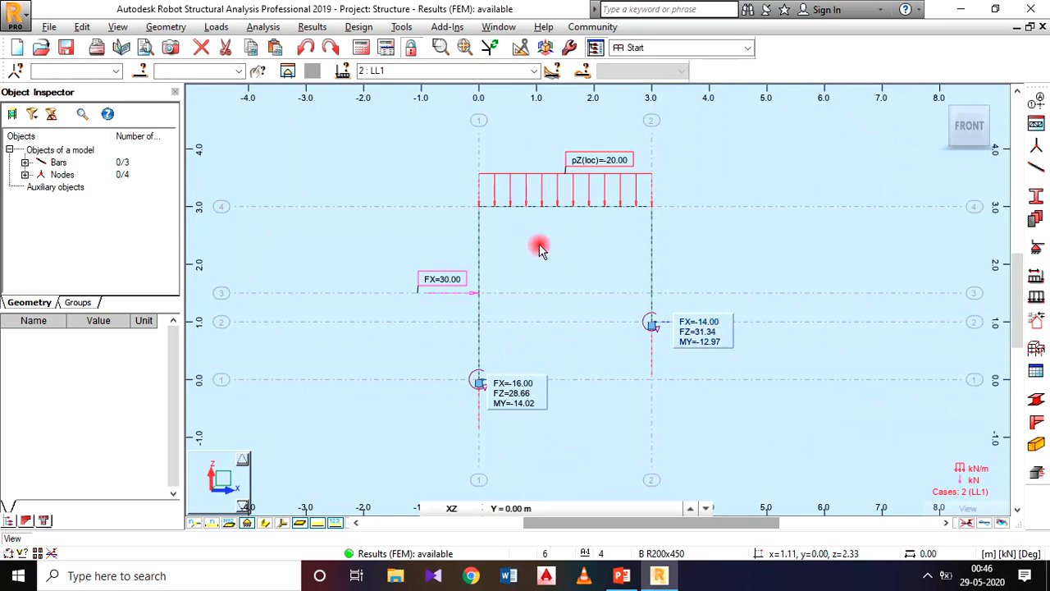
- Create a screen capture of the reactions view with the label FRAME 2
click(49, 27)
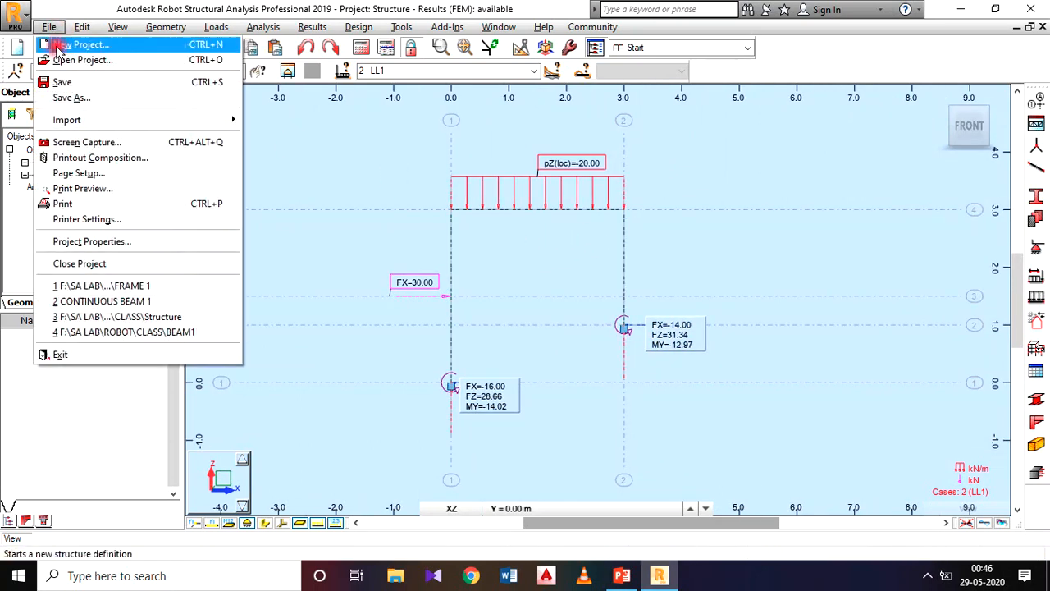
key(Escape)
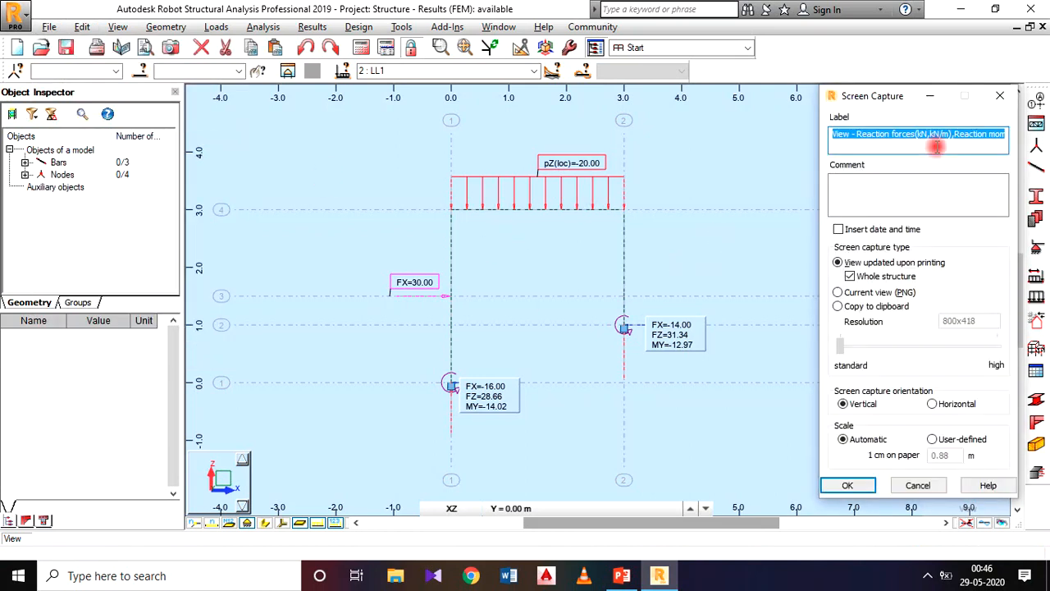
text(FRAME 2)
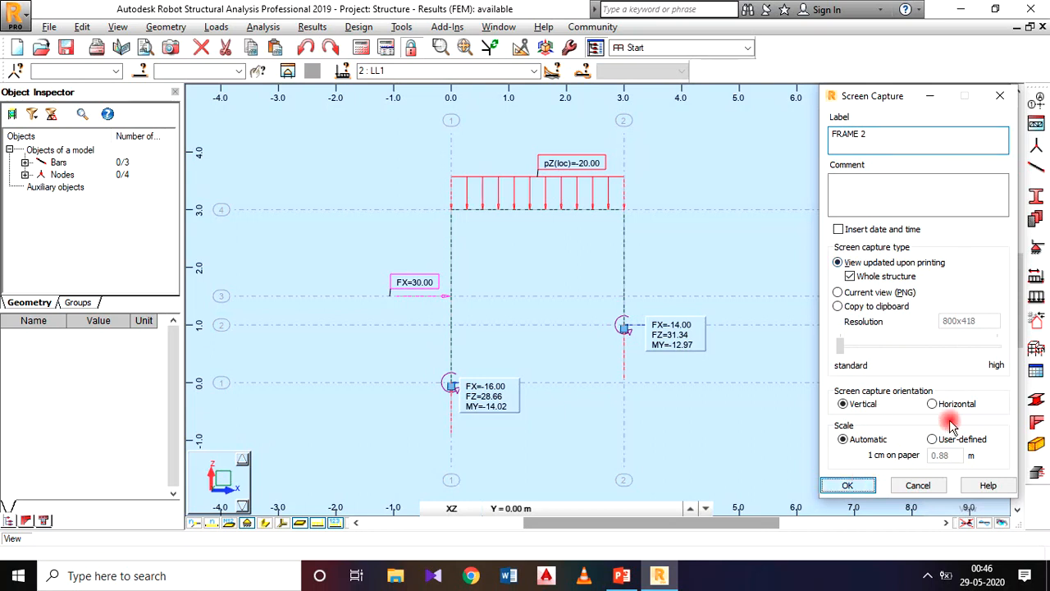
key(Return)
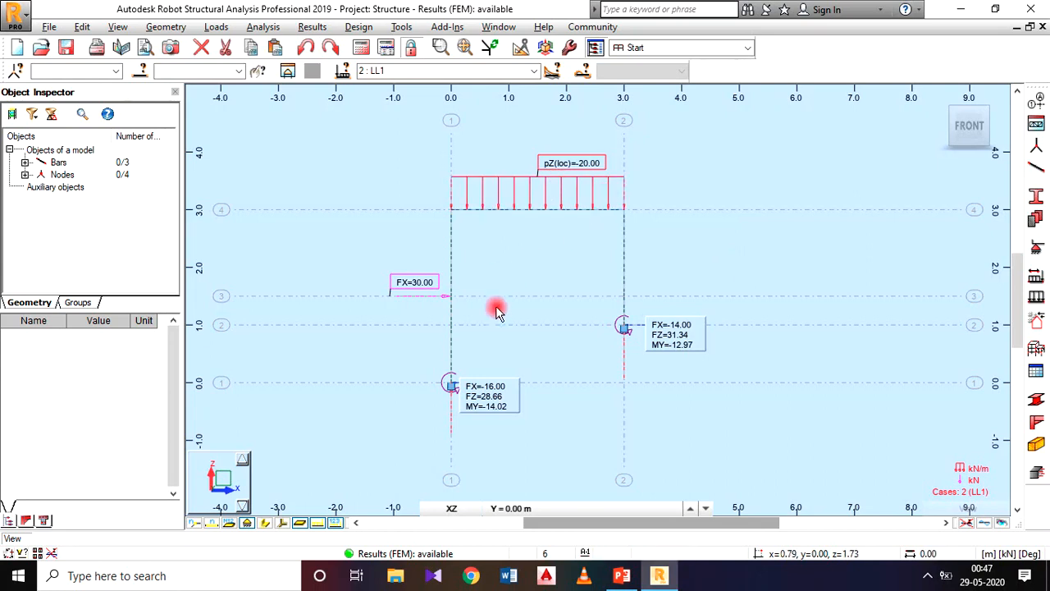
- Turn off the display of load symbols and load values in the view
right_click(759, 196)
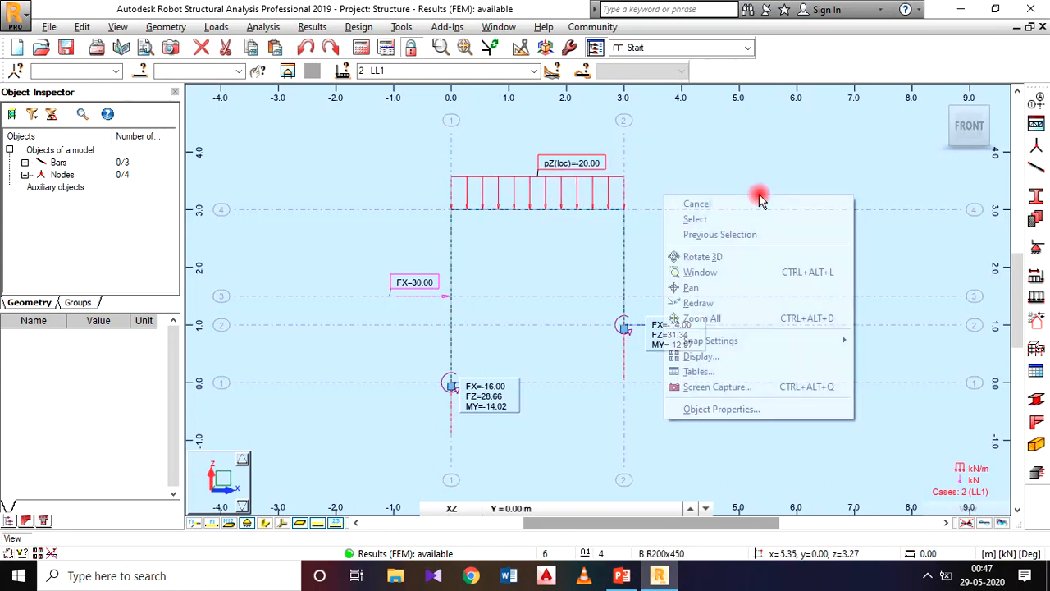
click(752, 364)
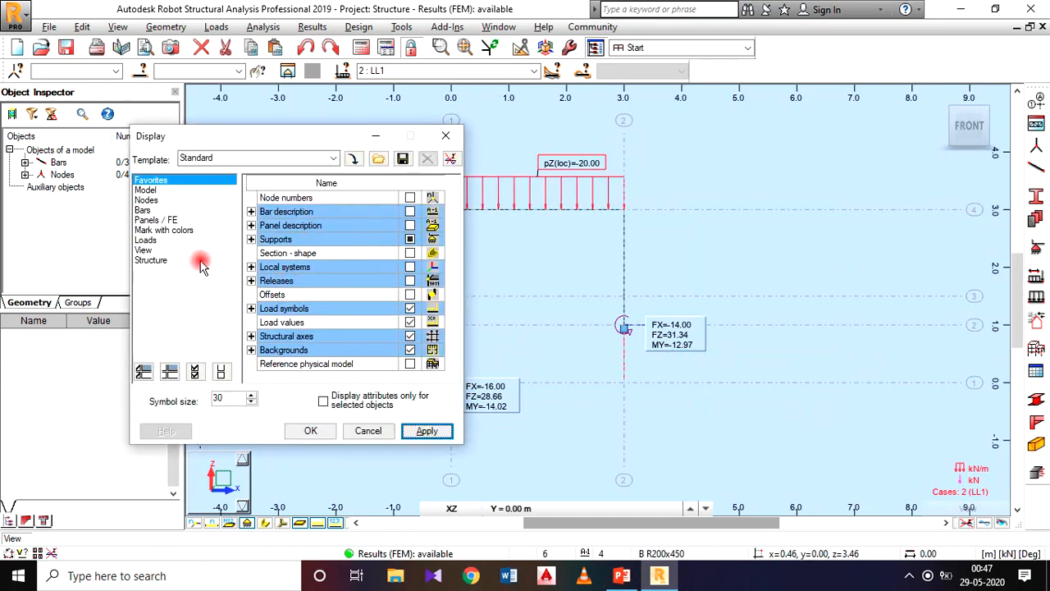
click(146, 240)
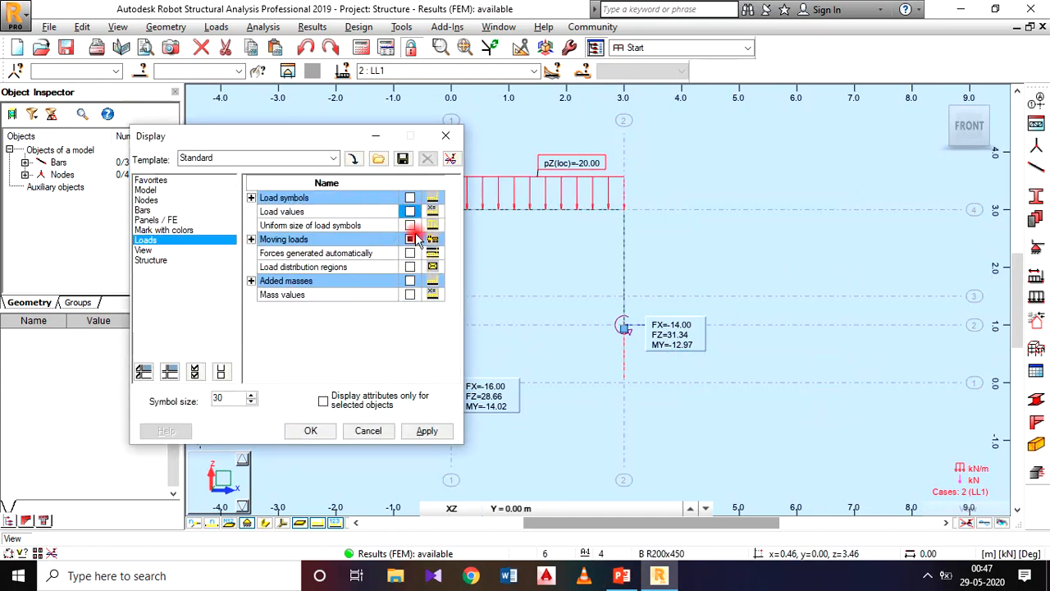
click(425, 431)
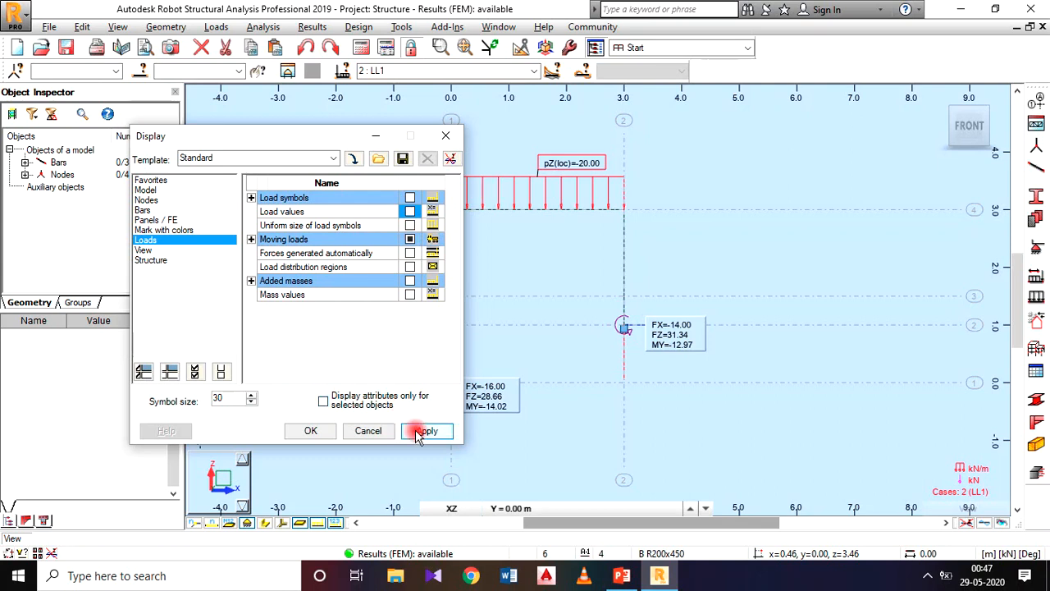
click(311, 431)
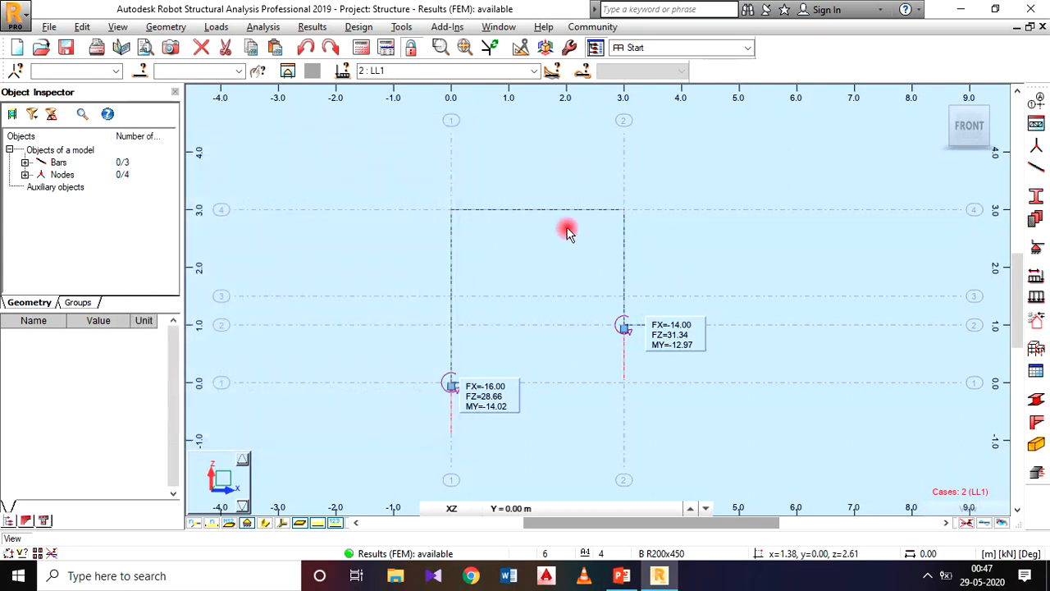
- Turn off the FX, FZ and MY reactions, the diagrams for linear supports and the descriptions in the Diagrams settings
click(313, 26)
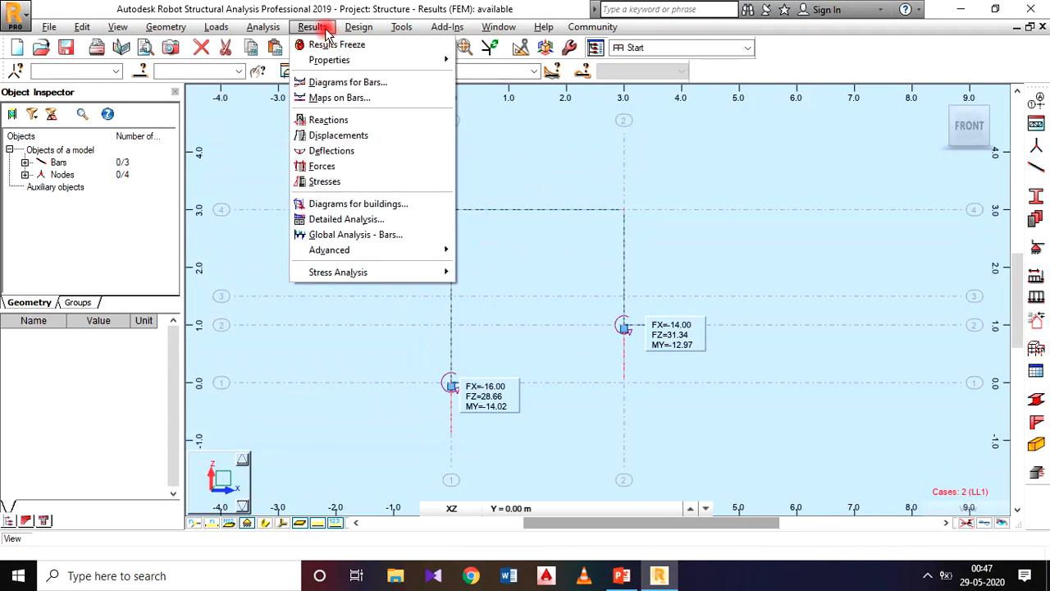
click(347, 79)
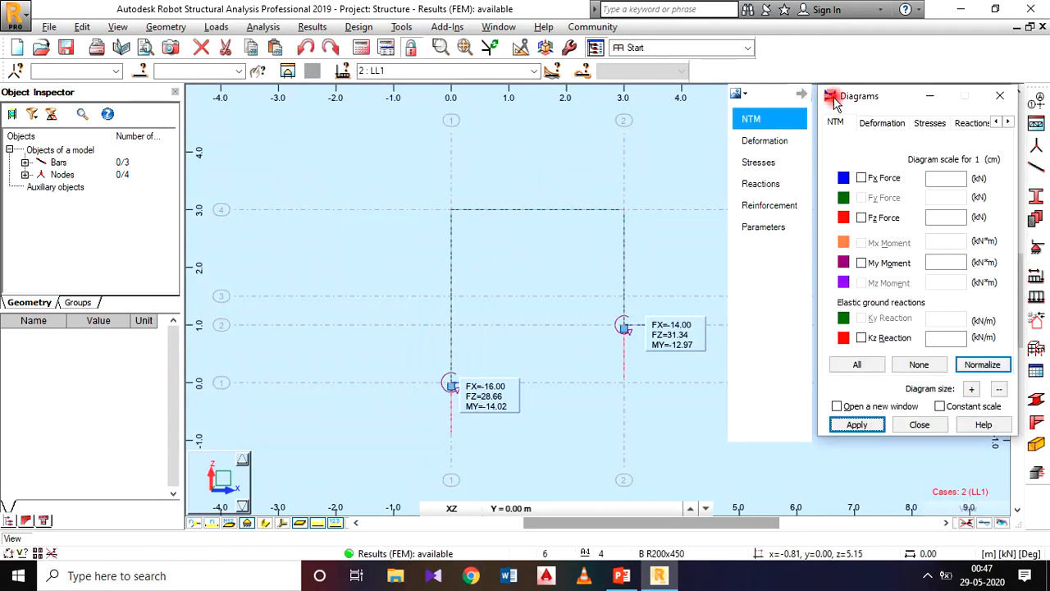
drag(874, 96, 613, 55)
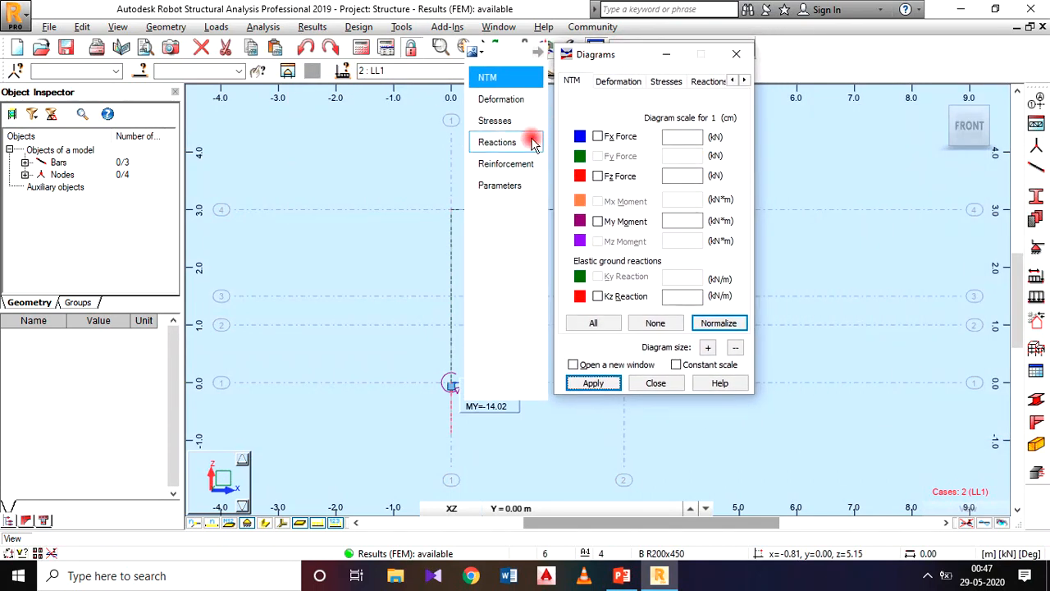
click(525, 142)
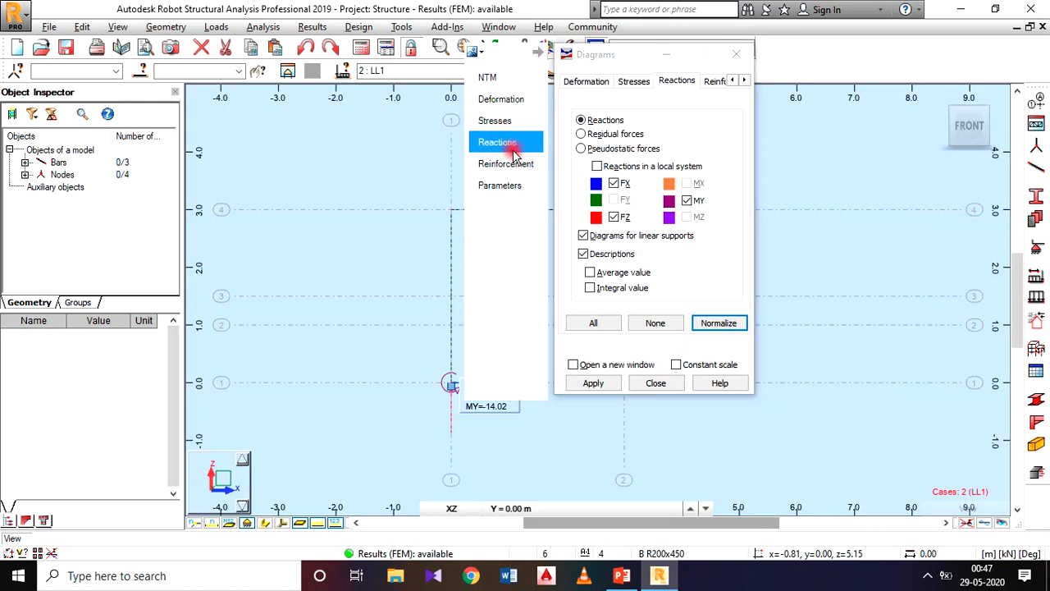
click(615, 185)
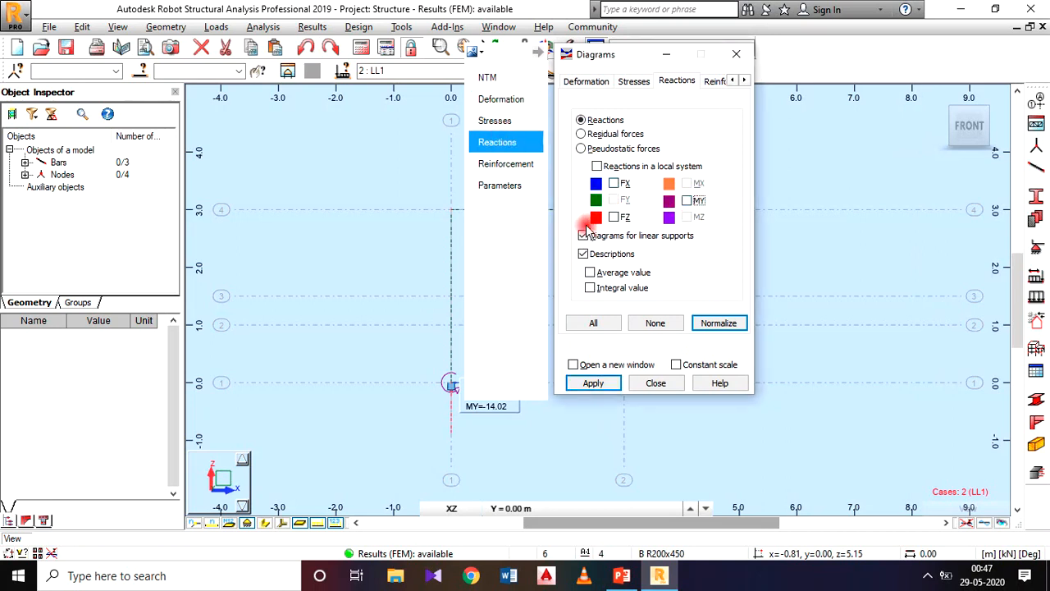
click(584, 236)
click(583, 254)
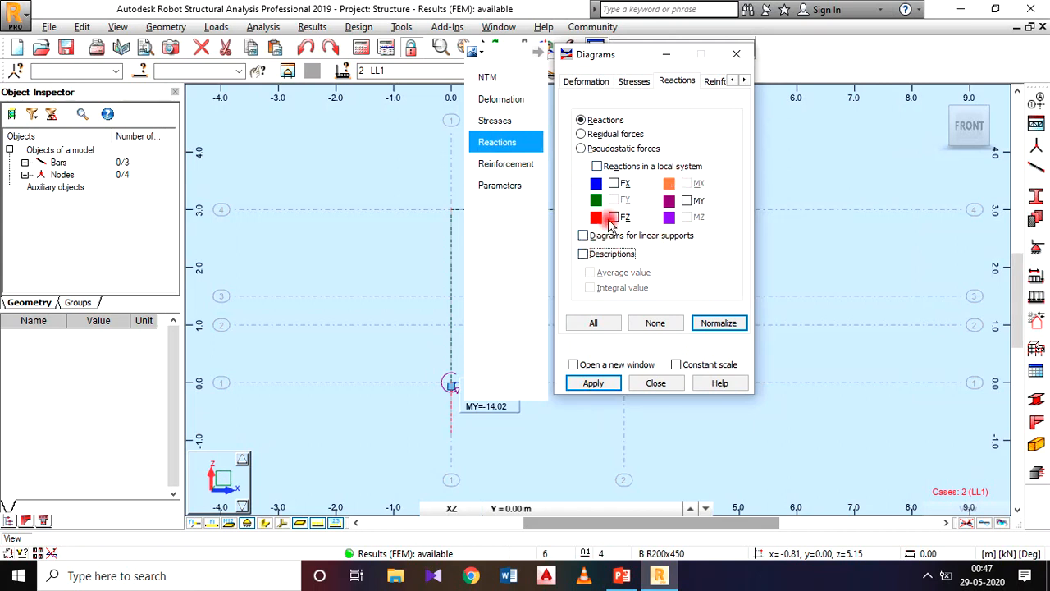
- Show the exact deformation for bars on the frame and normalize its diagram scale
click(506, 80)
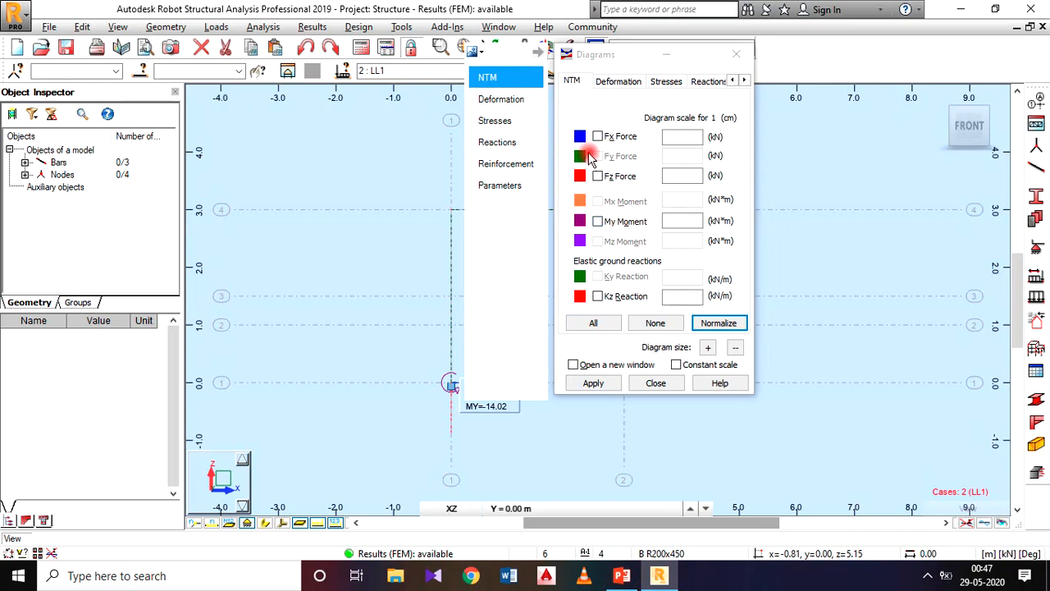
click(516, 101)
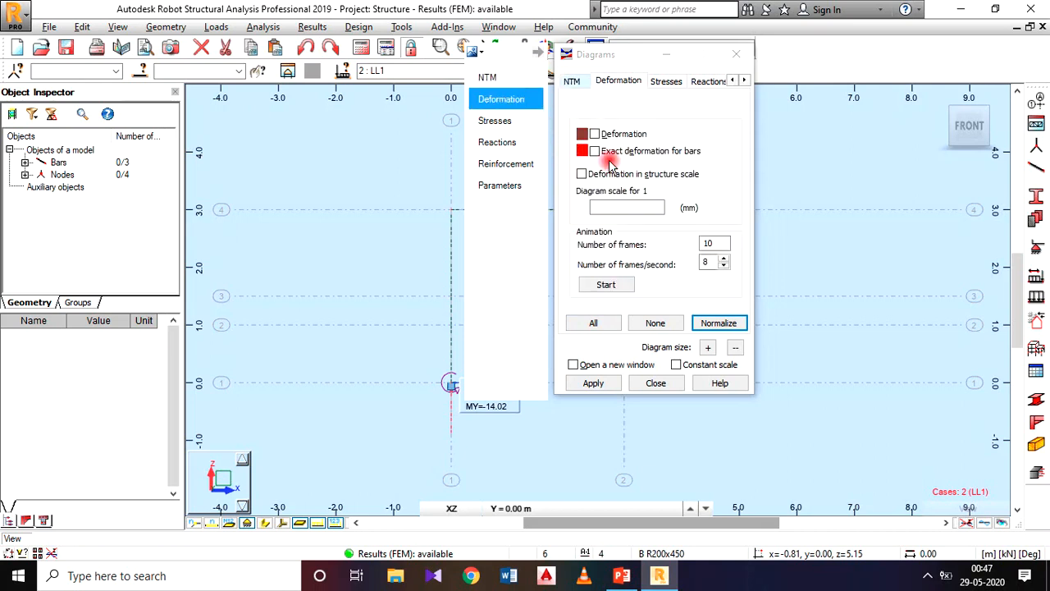
click(666, 160)
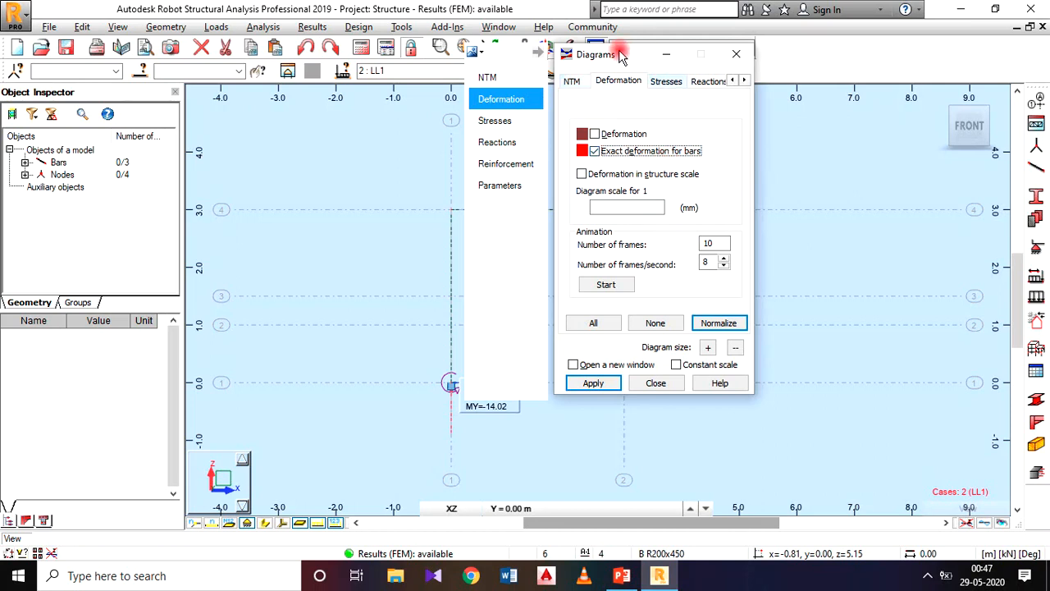
drag(623, 51, 845, 60)
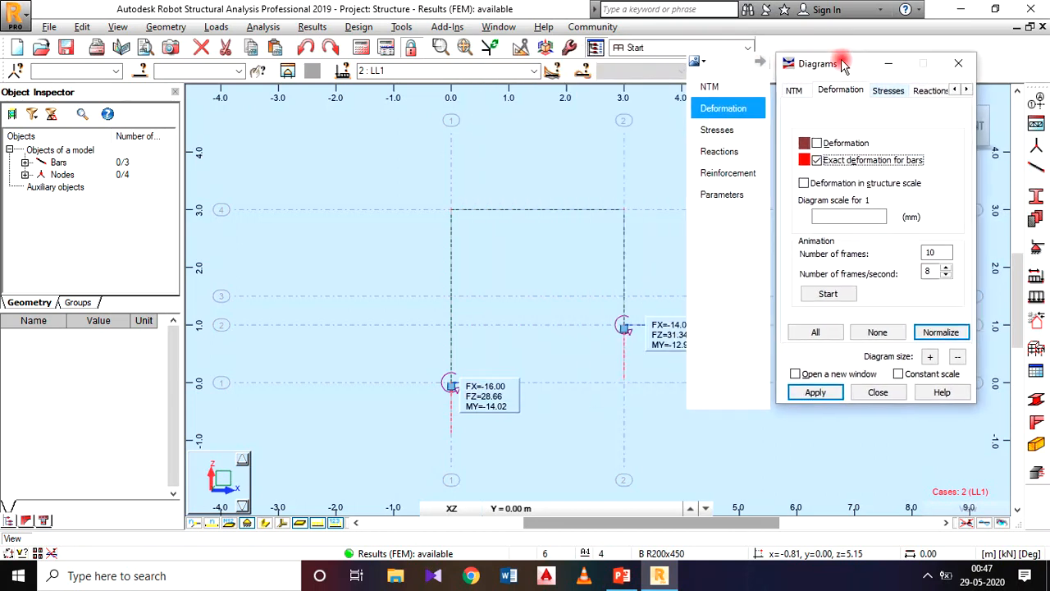
click(816, 392)
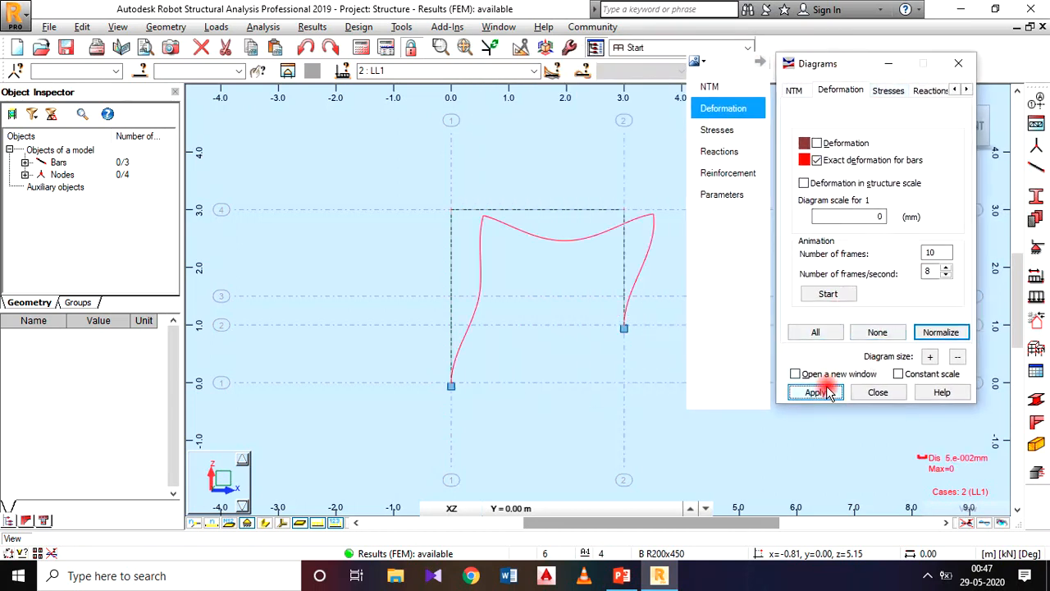
click(927, 333)
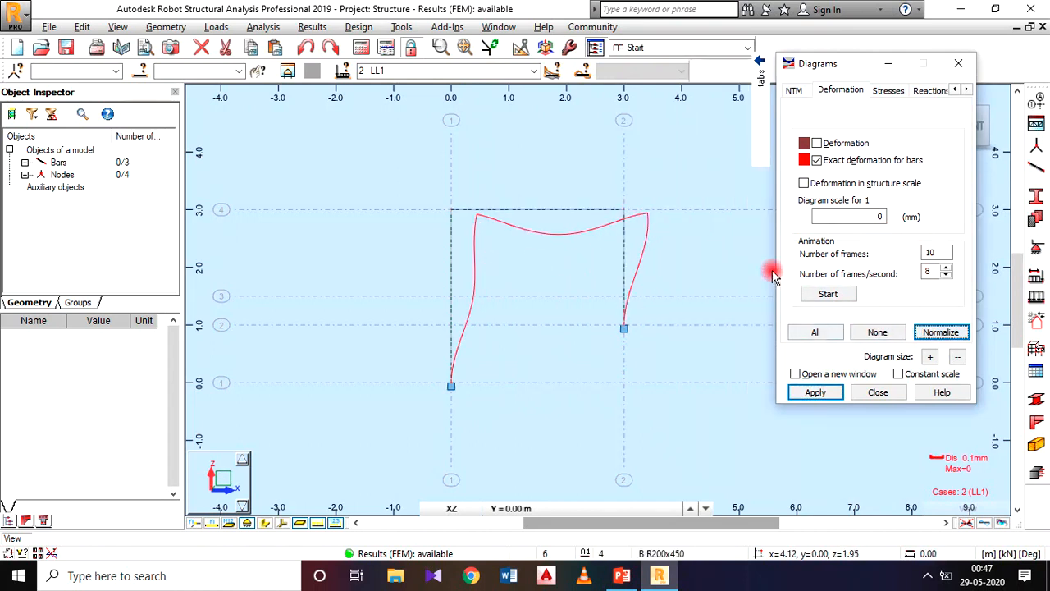
click(590, 210)
- Set the diagrams to labels with all values, differentiated positive and negative values, and filled diagrams
mouse_move(760, 72)
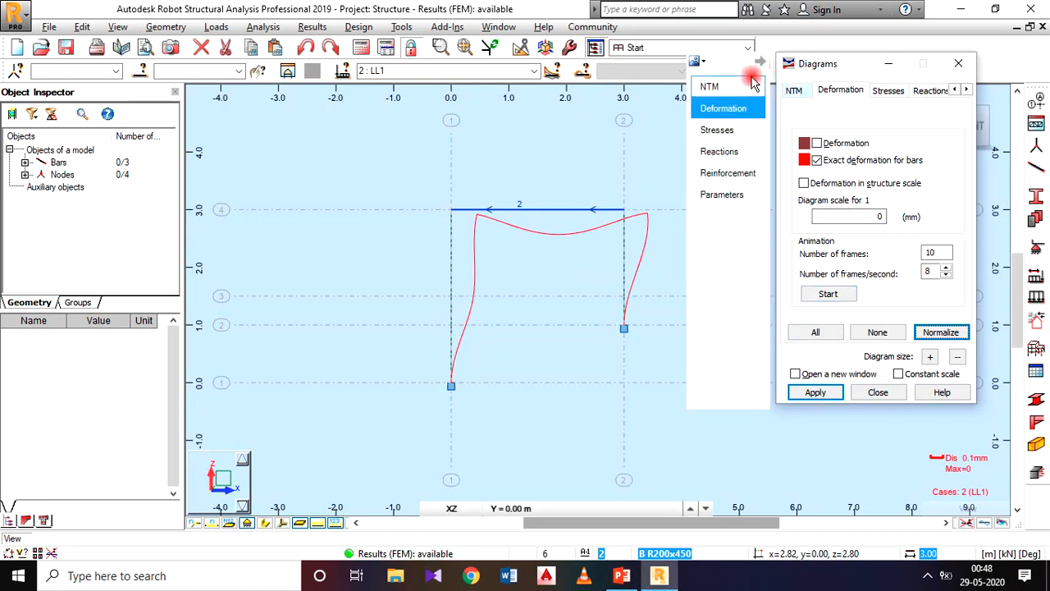
click(719, 202)
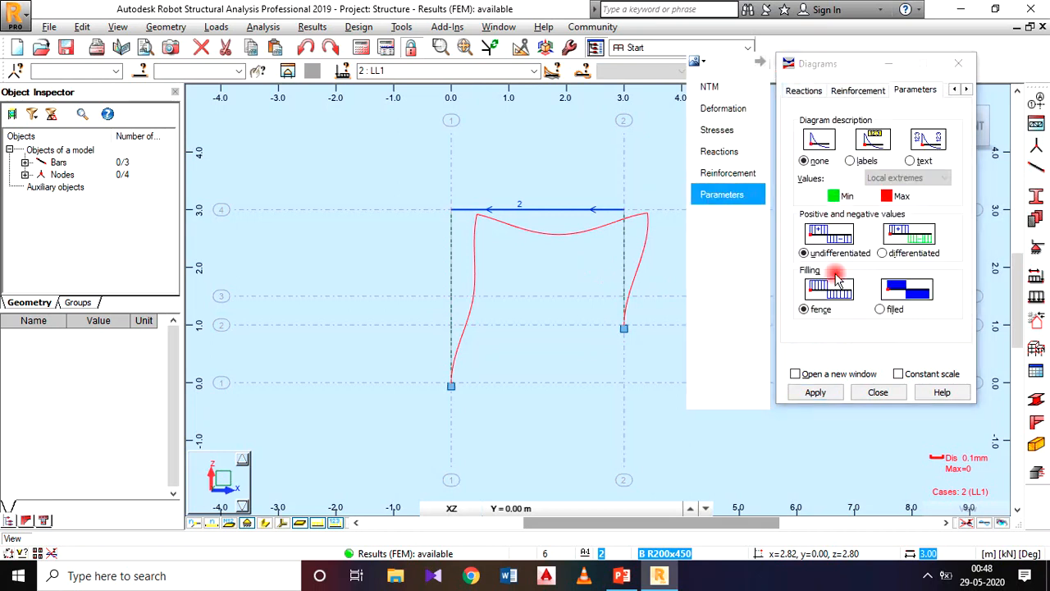
click(852, 161)
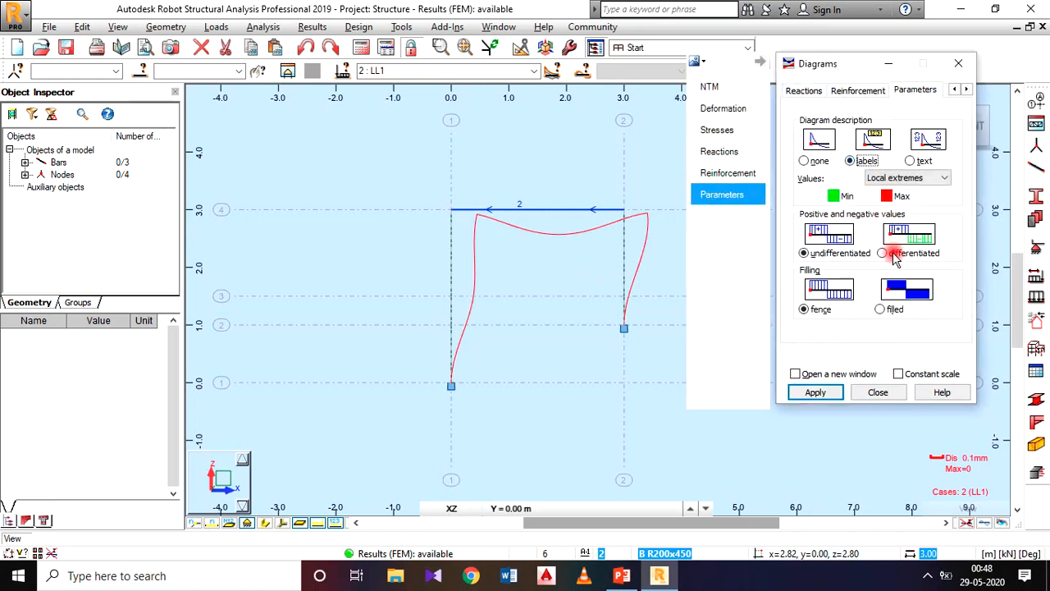
click(885, 252)
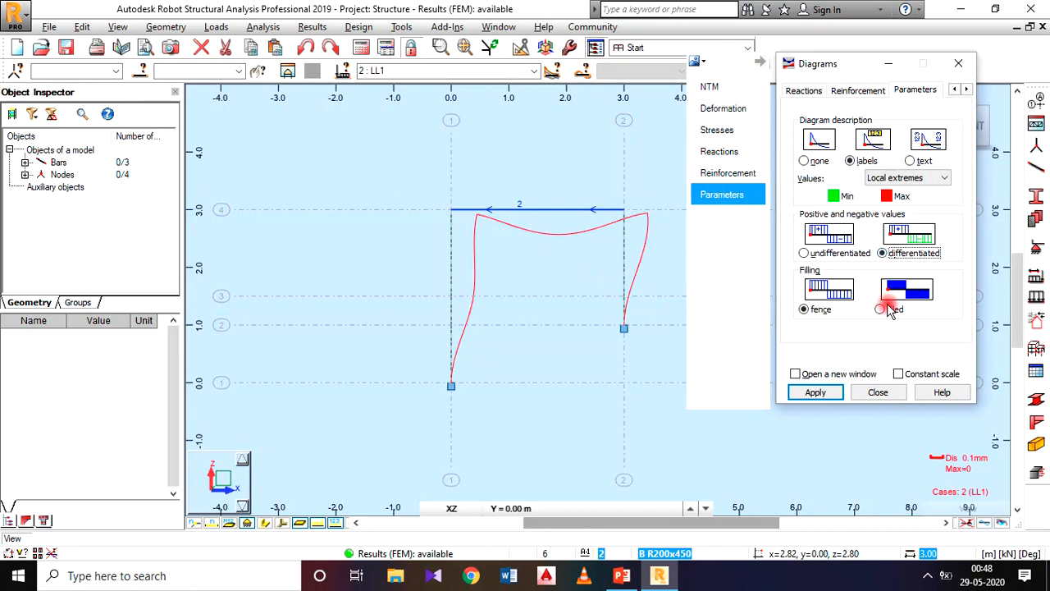
click(906, 177)
click(903, 195)
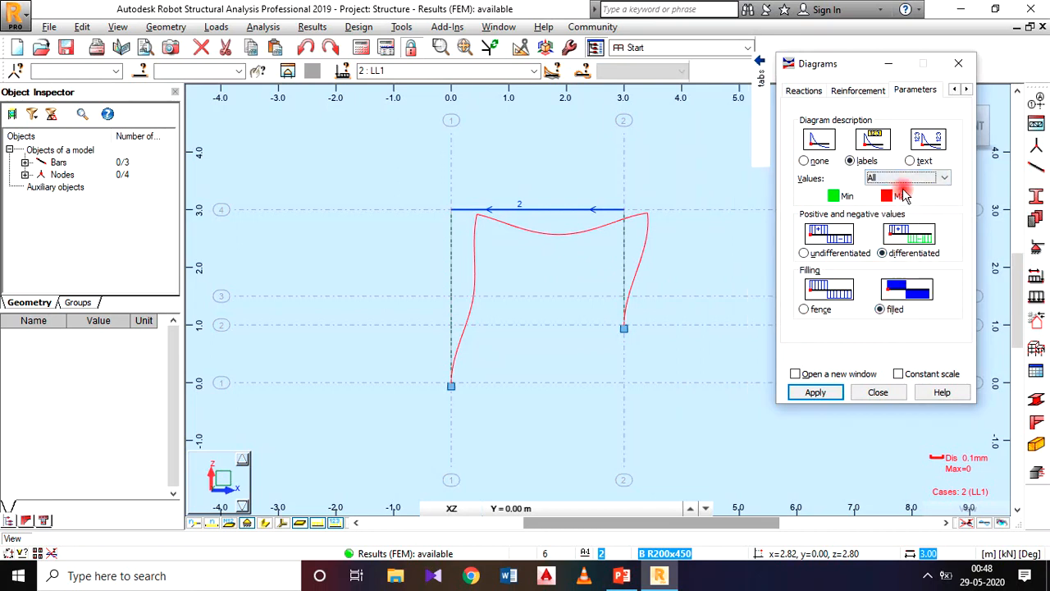
click(824, 392)
click(888, 394)
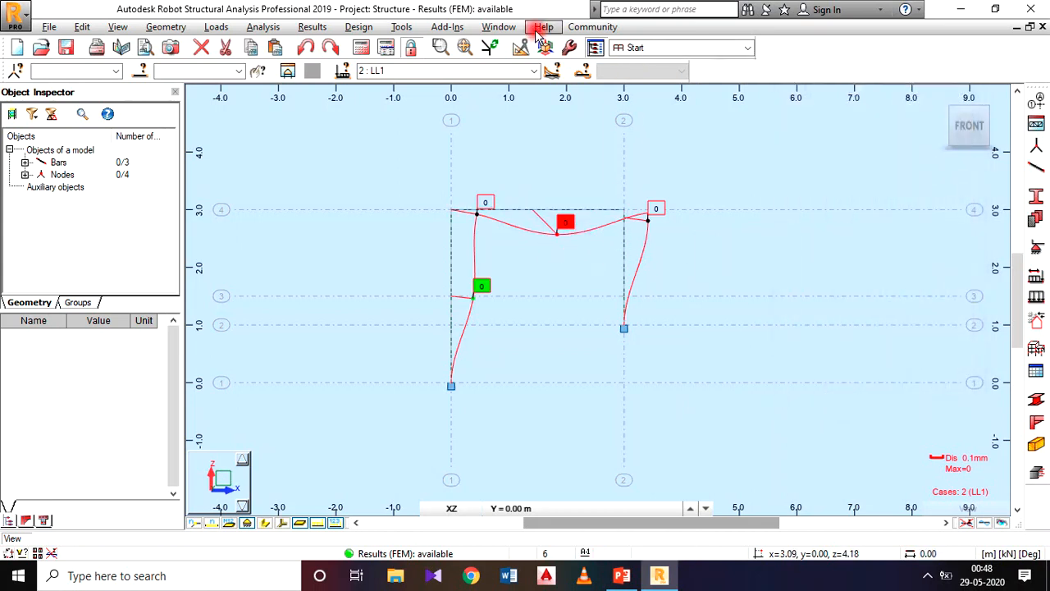
- Set the displacement number format to three decimal places in the job's units and formats
click(401, 26)
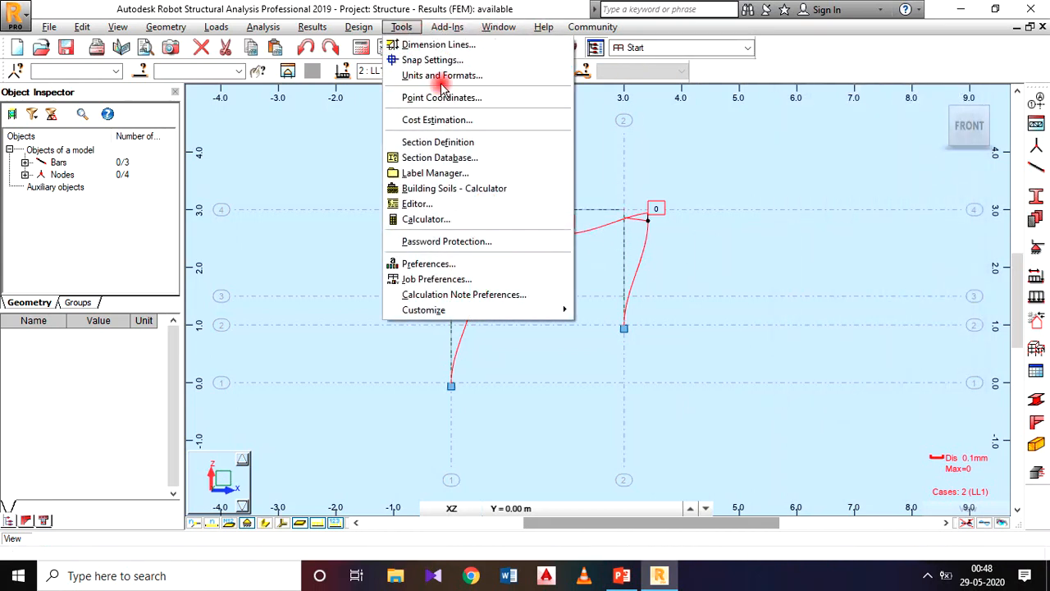
click(460, 74)
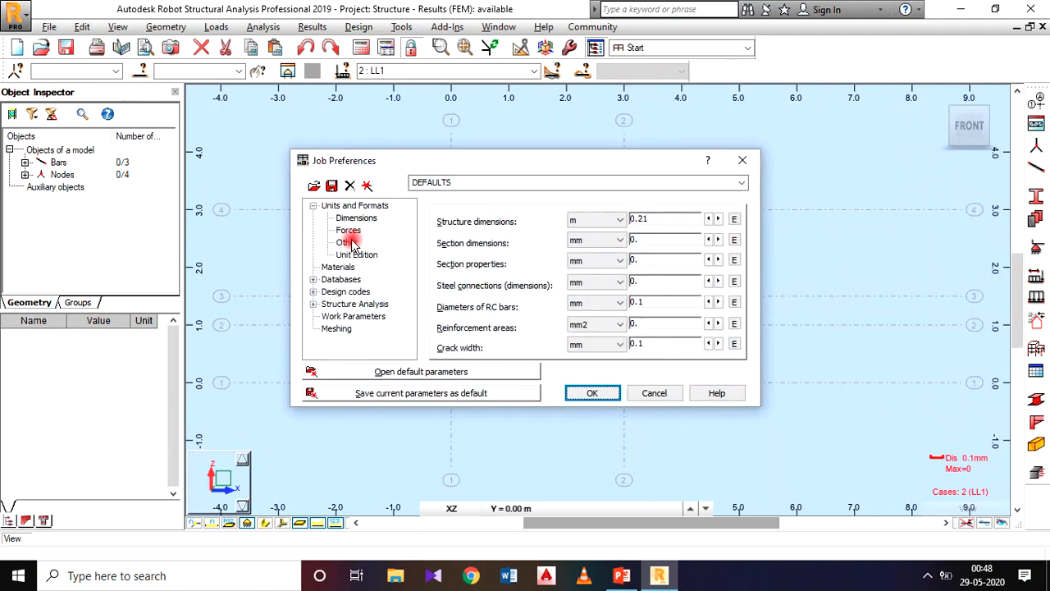
click(348, 242)
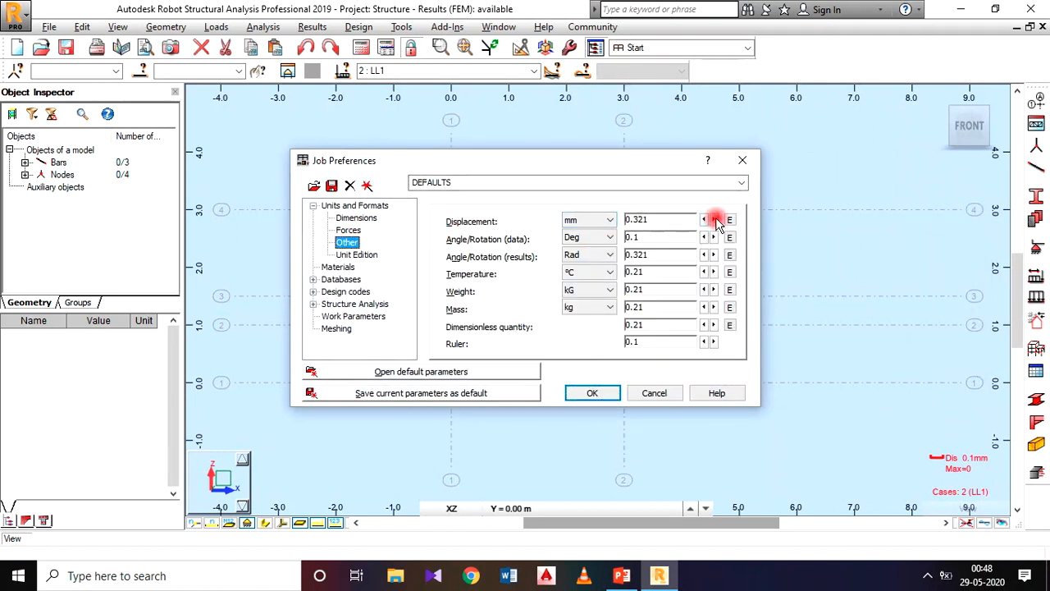
click(635, 221)
click(641, 392)
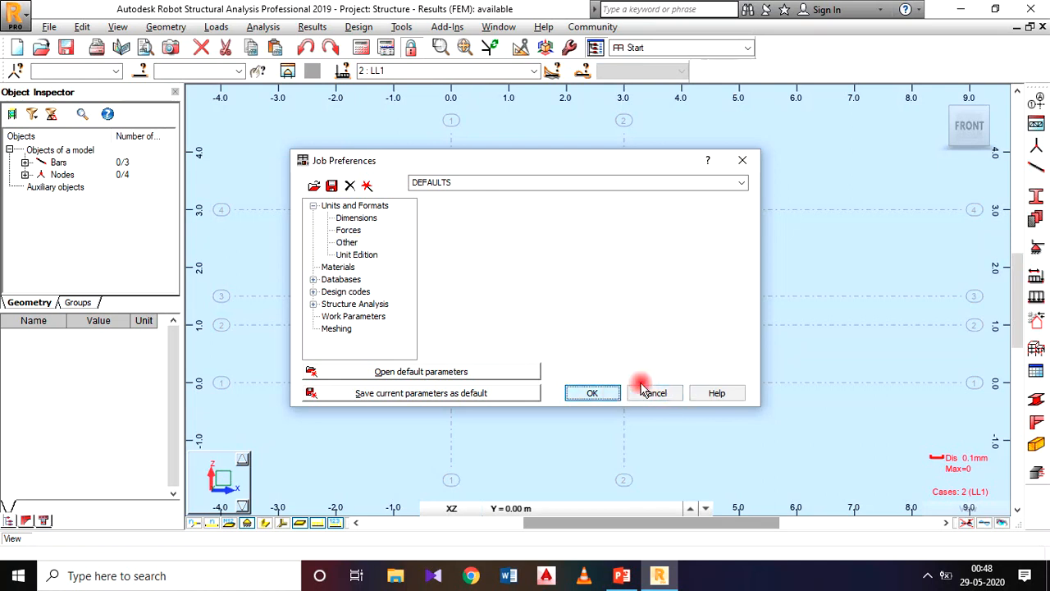
- Move the beam's maximum deflection label below the deflected curve
scroll(565, 227, up, 1)
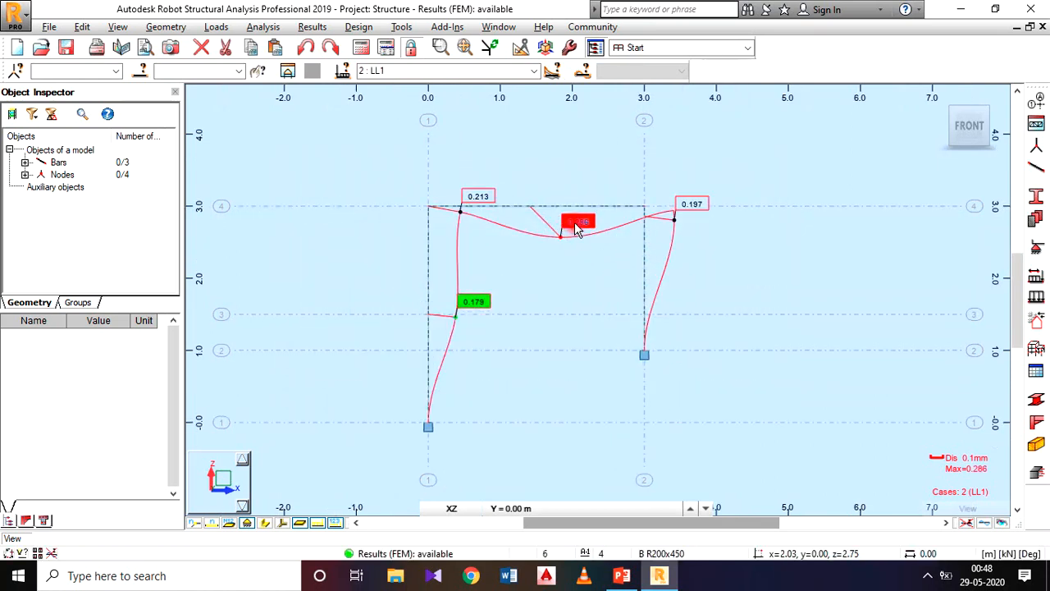
drag(567, 259, 585, 256)
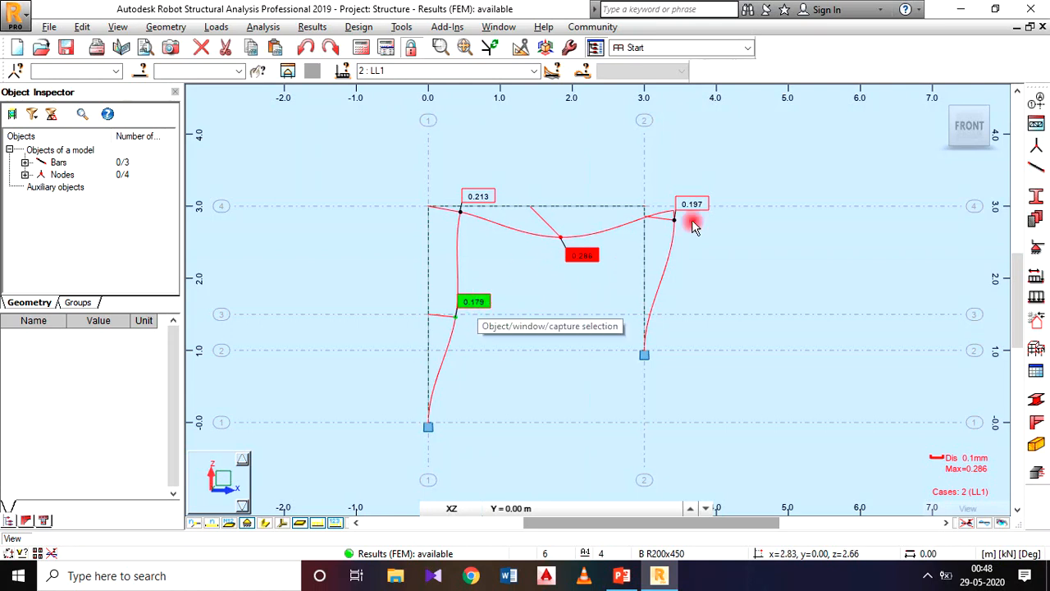
scroll(649, 326, down, 1)
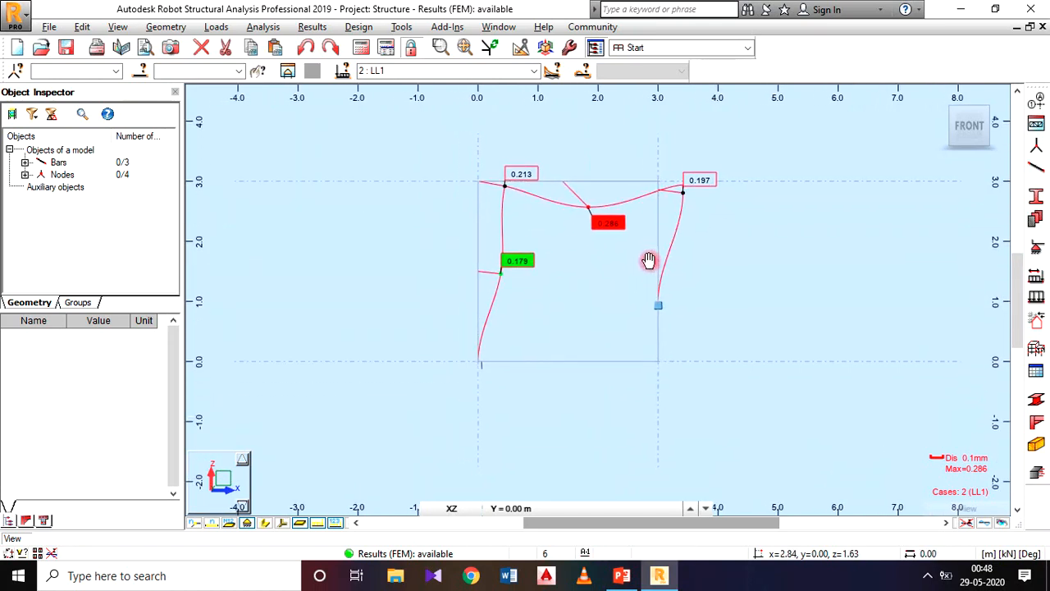
middle_drag(649, 325, 618, 298)
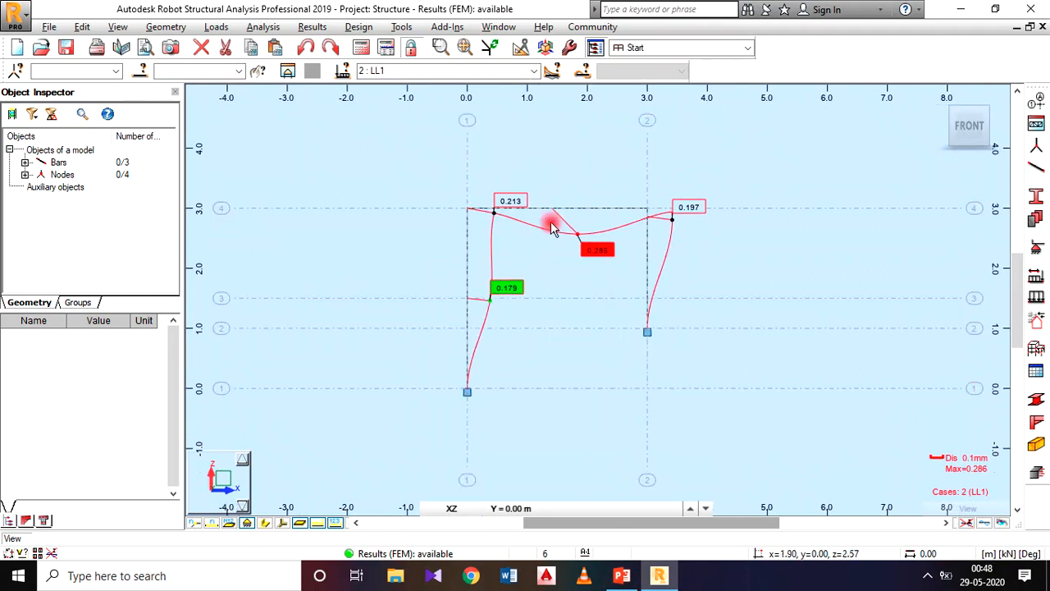
- Create a screen capture of the deformation view with the label DEFLECTED SHAPE
click(49, 27)
click(86, 142)
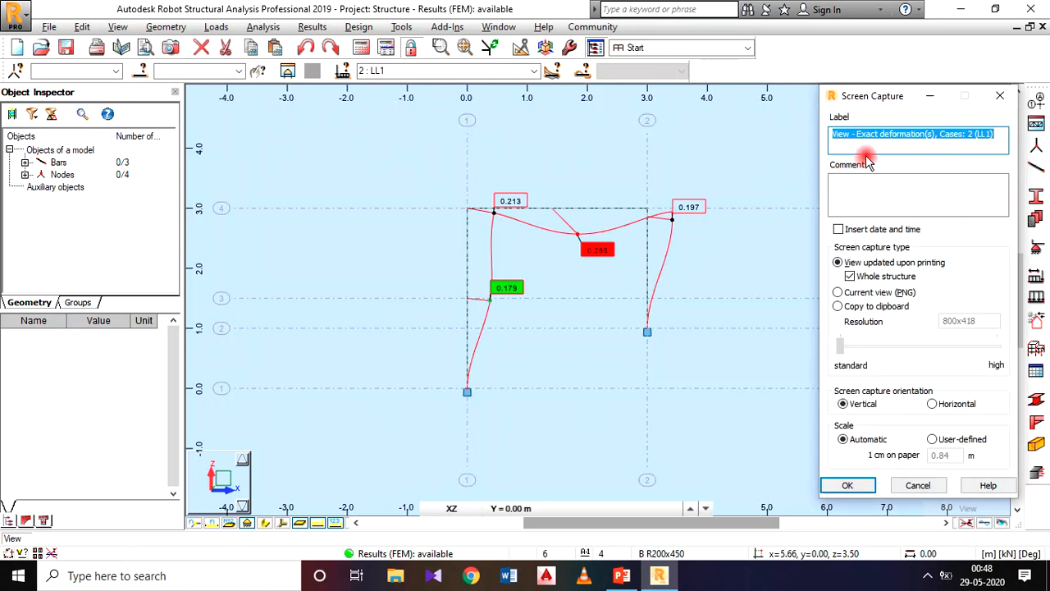
text(DEFLECTED SHAPE)
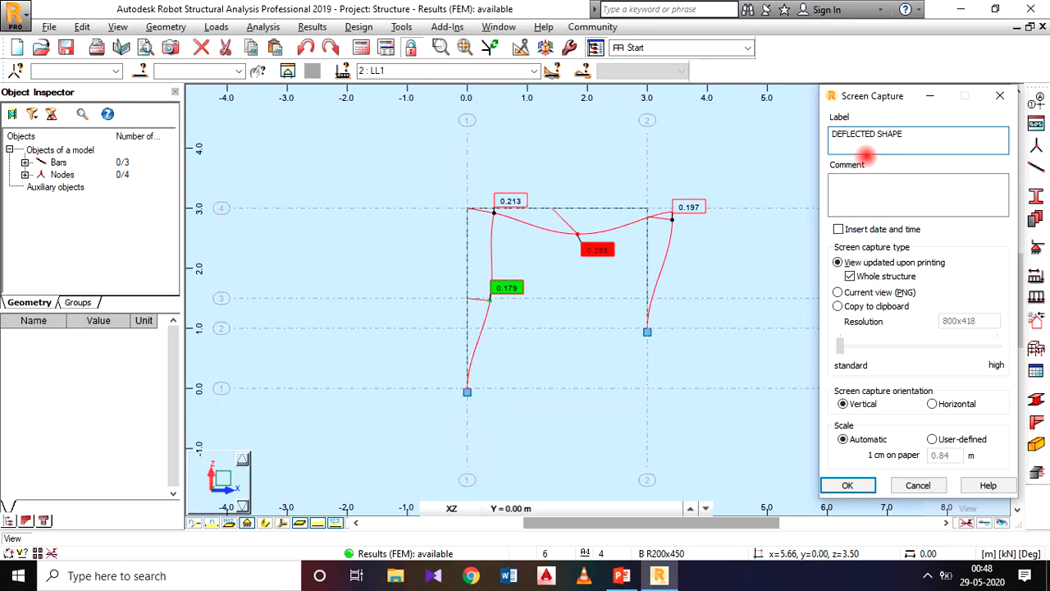
click(847, 484)
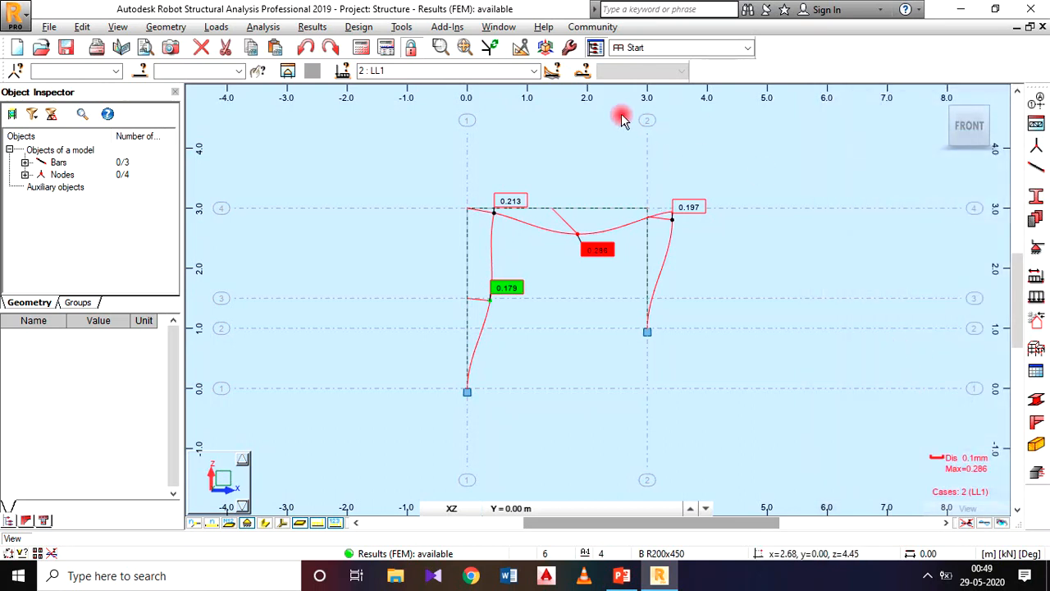
- Turn off all deformation diagrams for the bars
click(312, 29)
click(339, 83)
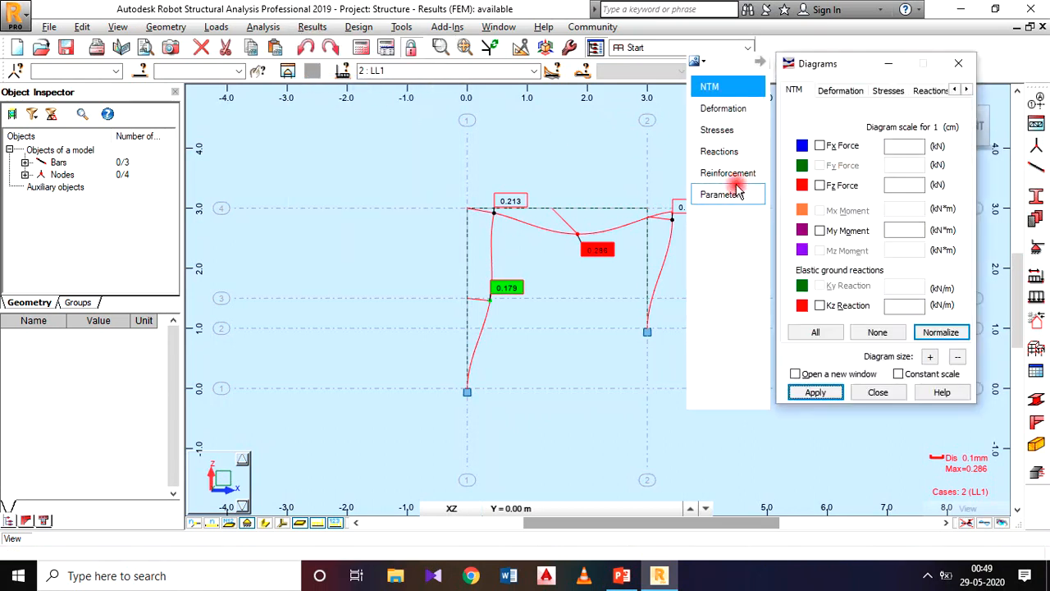
click(746, 115)
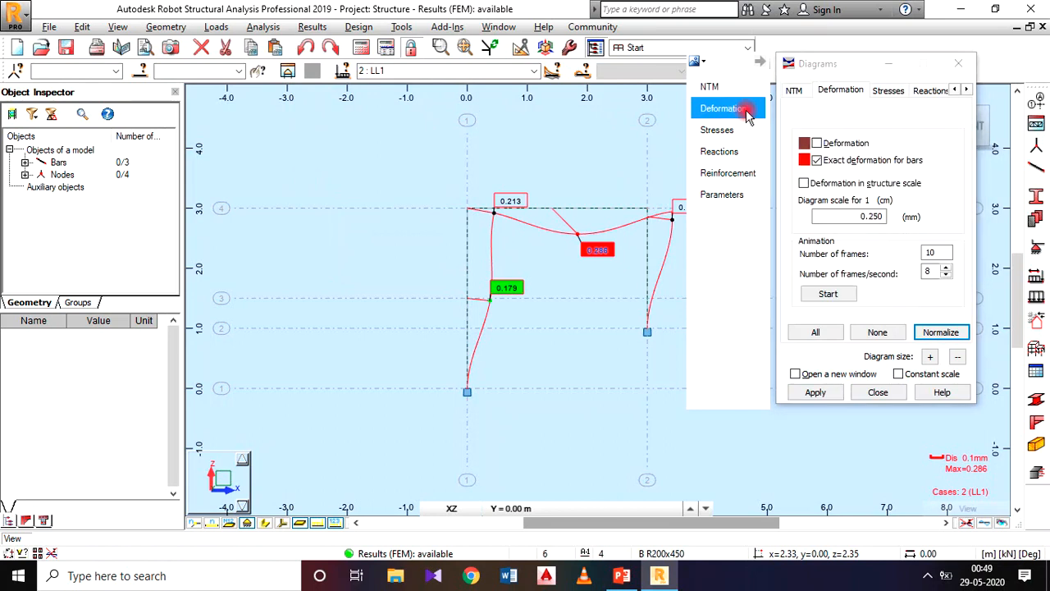
click(874, 334)
click(832, 391)
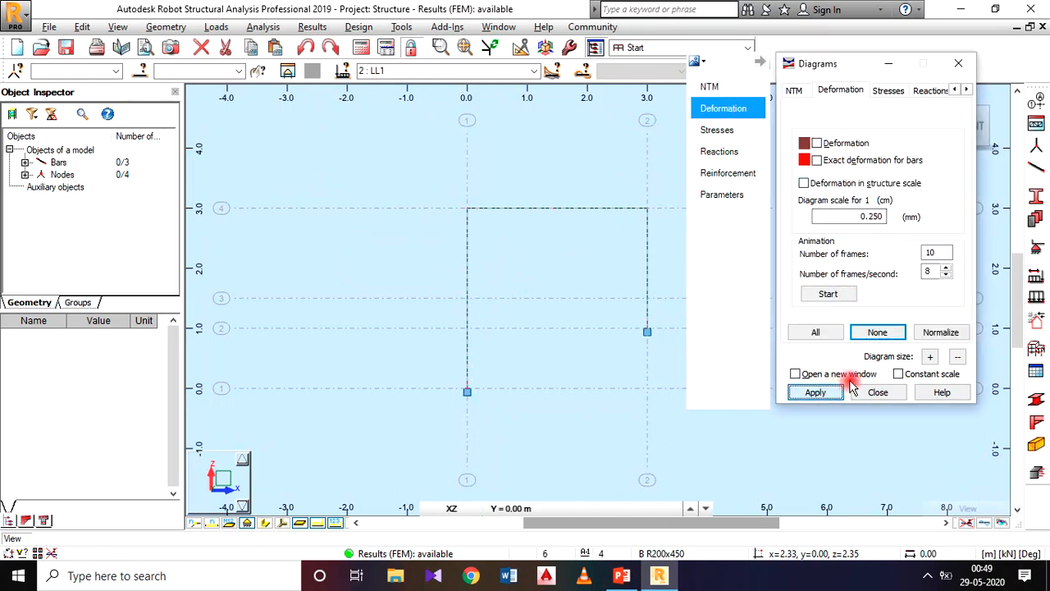
- Display the My moment diagram on the frame's bars
click(731, 89)
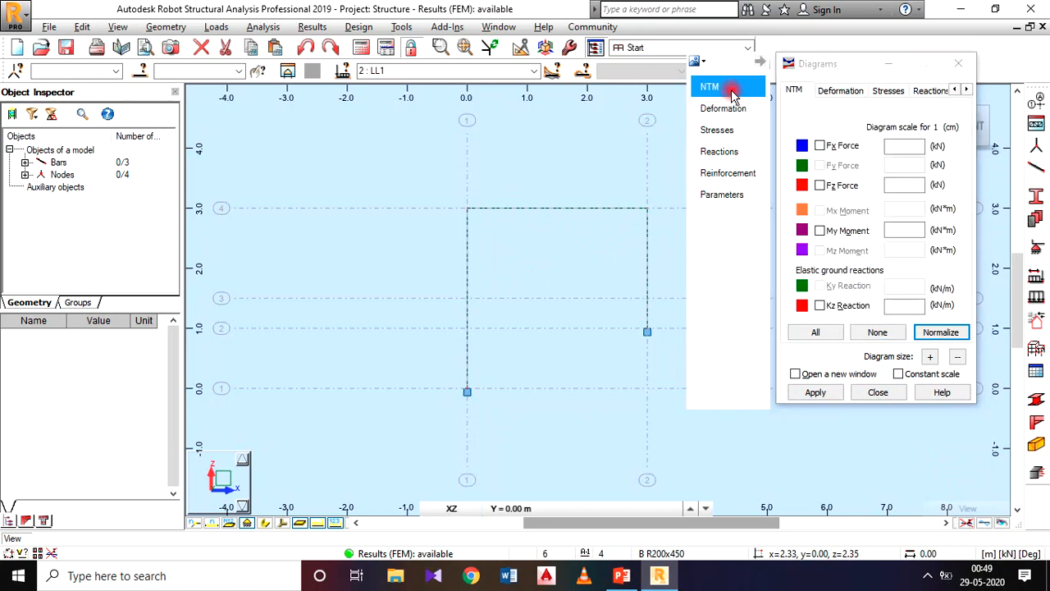
click(820, 231)
click(833, 395)
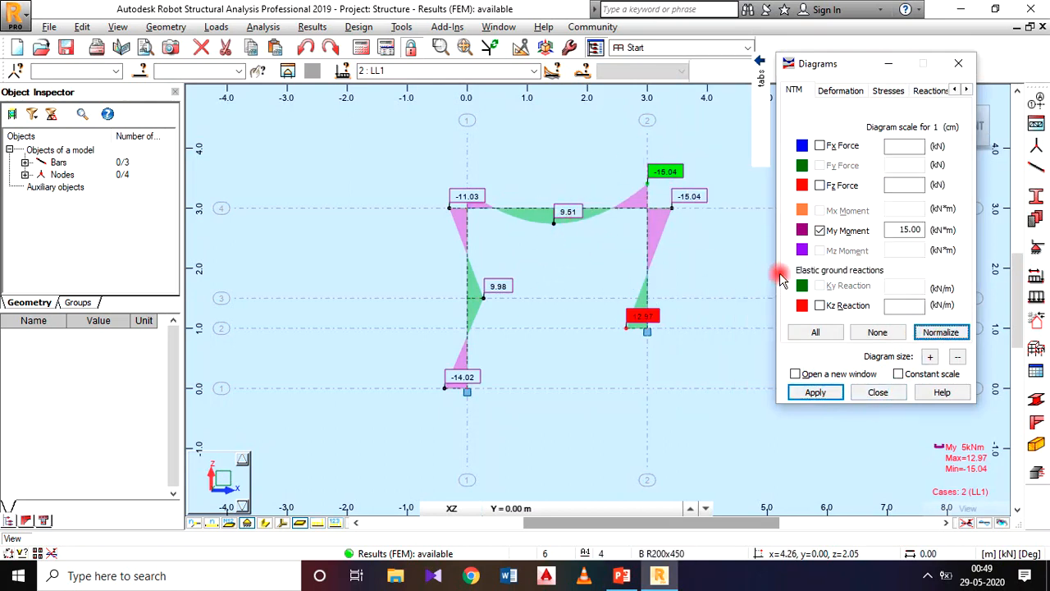
click(876, 393)
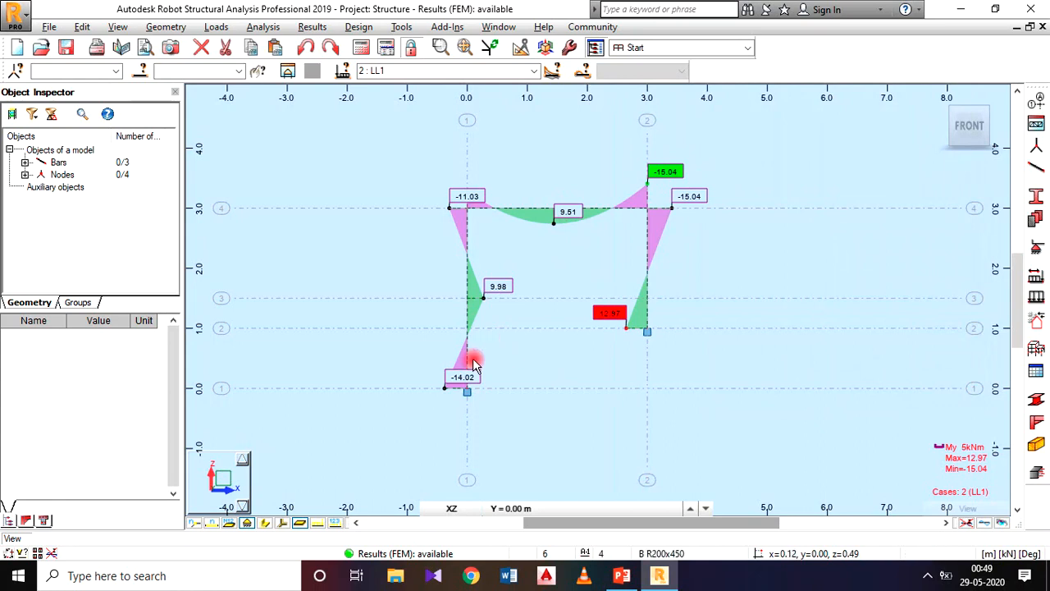
- Move the base, midspan and upper-left corner moment labels clear of the diagram fills and hide the support symbols
drag(456, 379, 425, 380)
scroll(603, 234, up, 2)
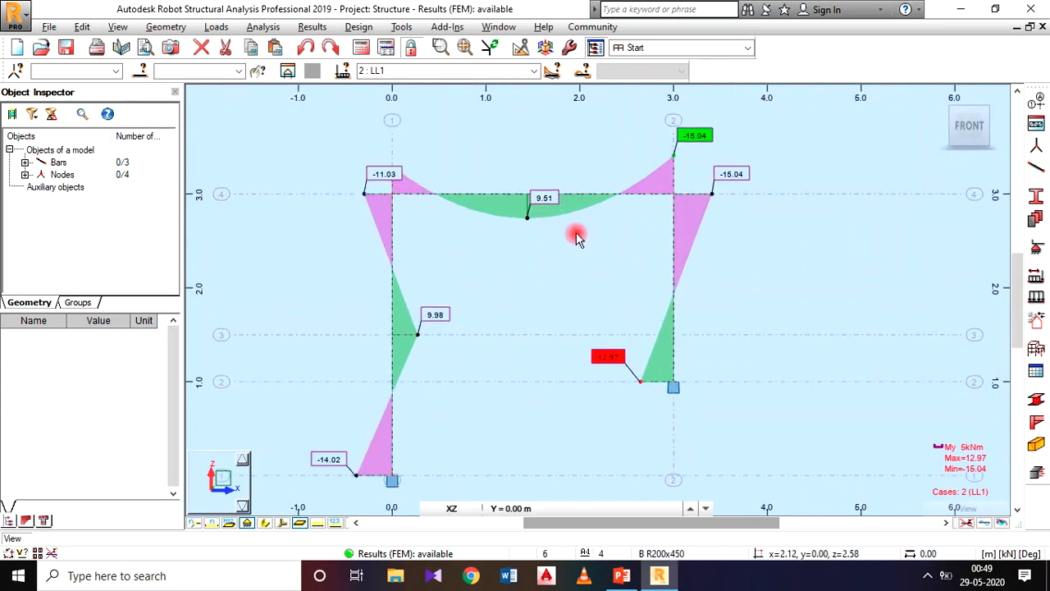
mouse_move(554, 206)
mouse_down()
mouse_move(546, 253)
mouse_move(544, 211)
mouse_move(546, 225)
mouse_up()
scroll(533, 203, down, 1)
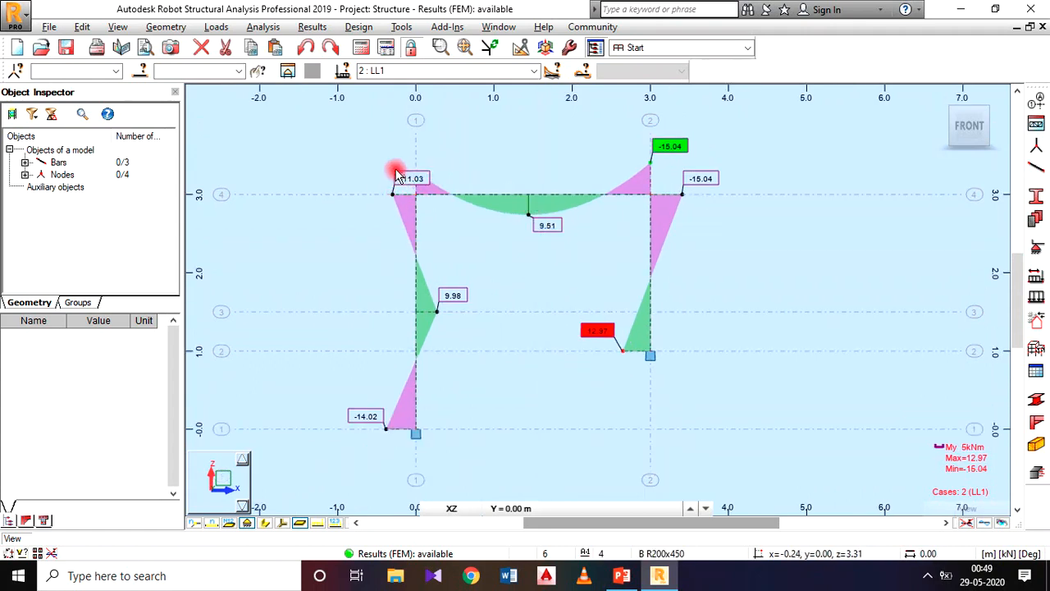
drag(418, 178, 392, 175)
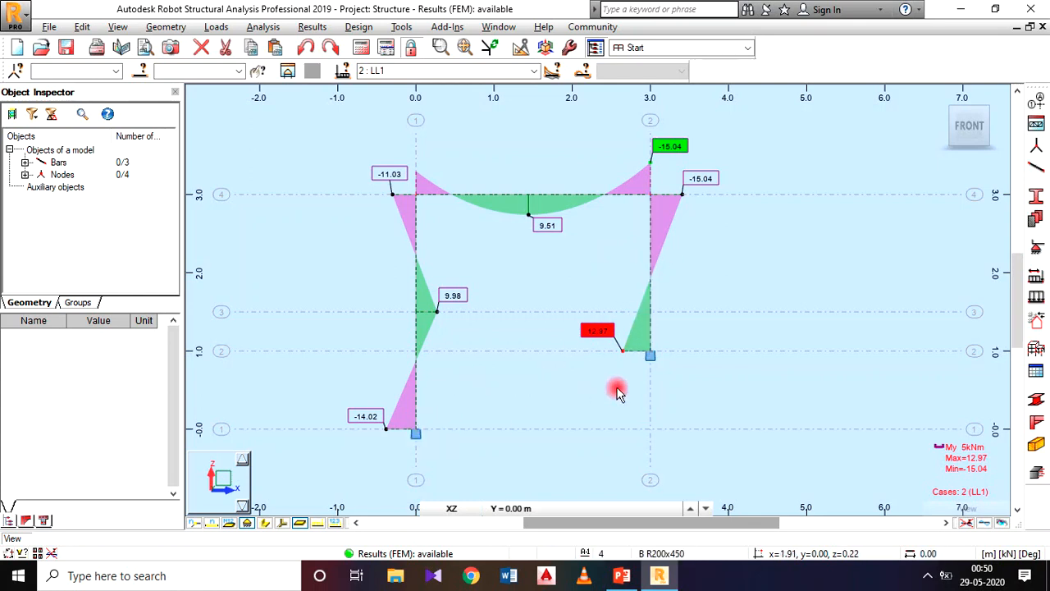
click(246, 524)
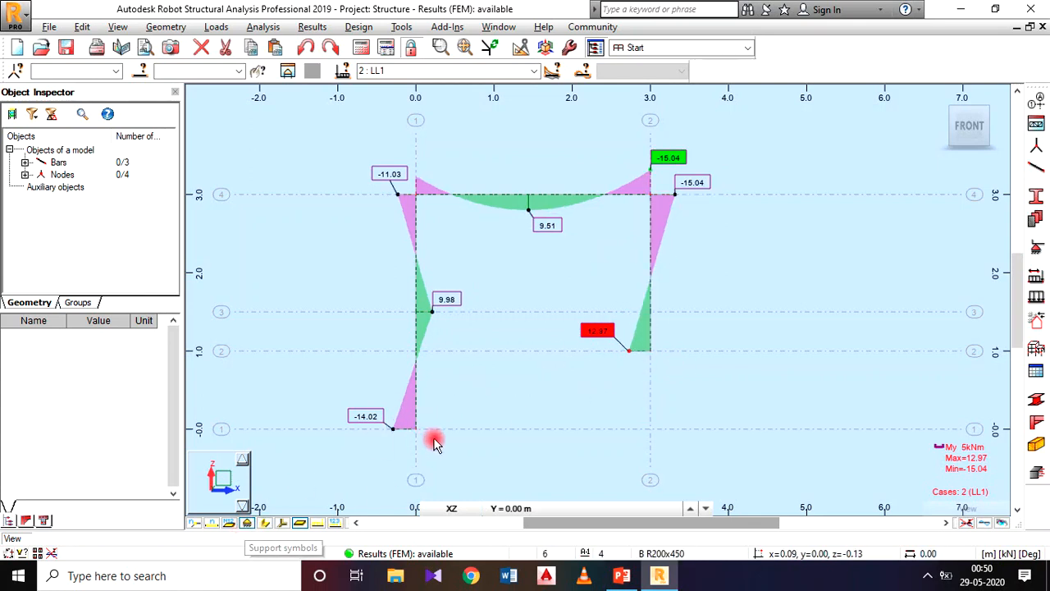
- Try to create a screen capture of the moment view with the label BENDING MOMENT DIAGRAM
click(49, 28)
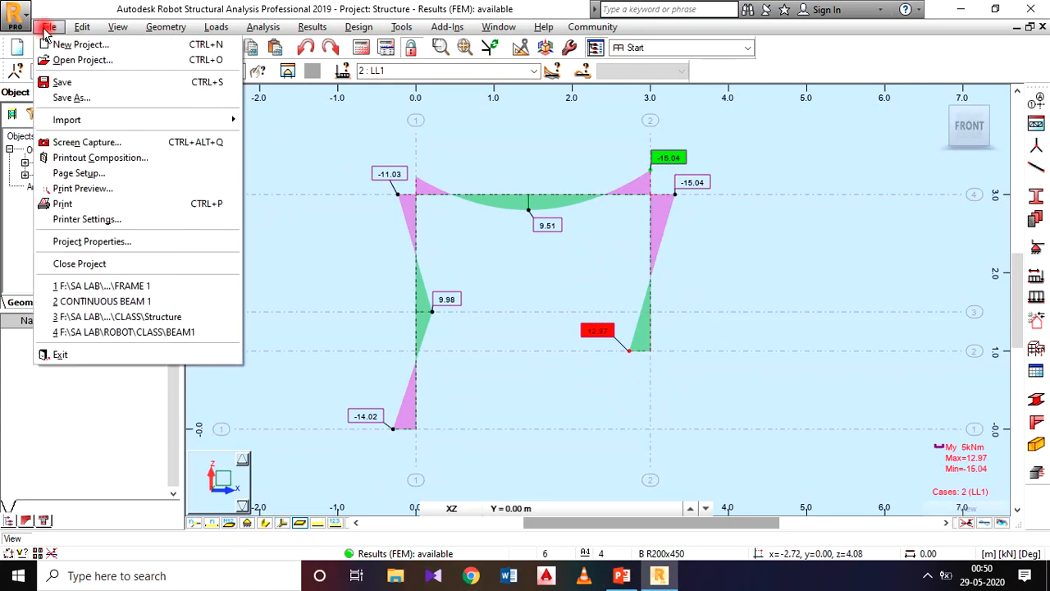
click(82, 144)
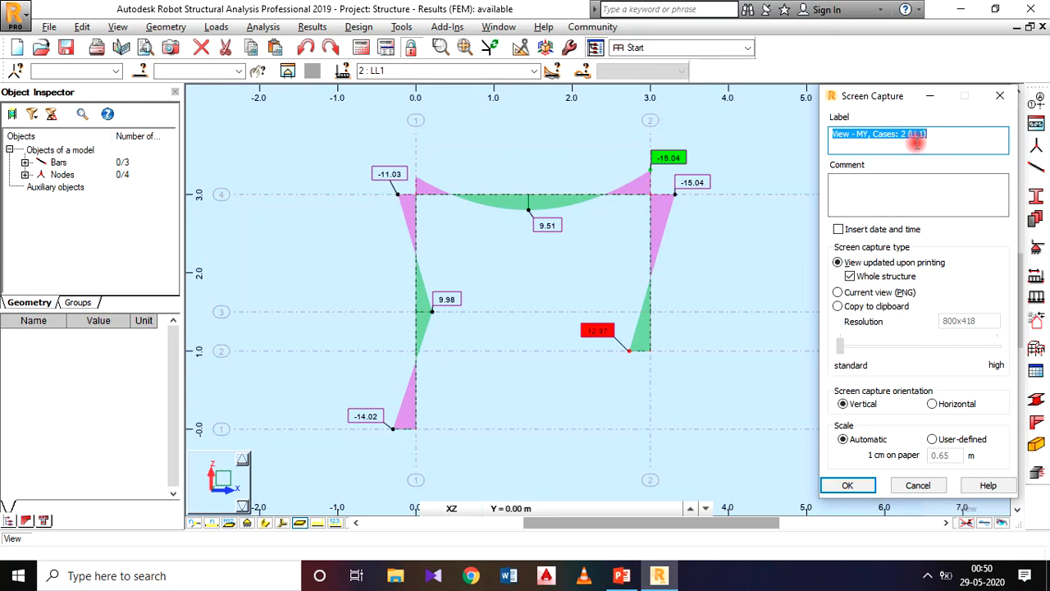
text(BENDING MOMENT DIAGRAM)
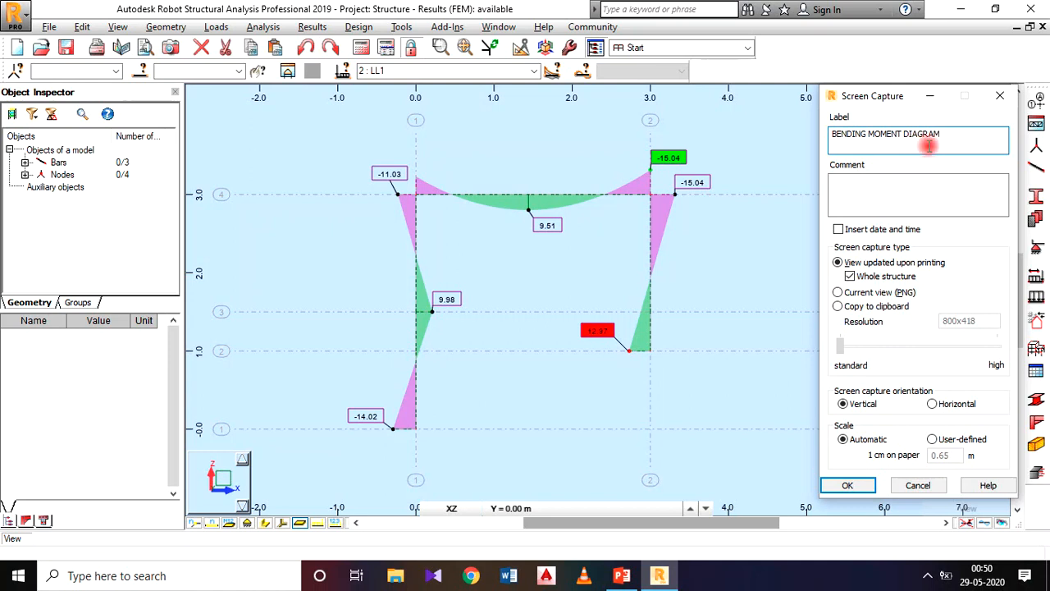
click(916, 486)
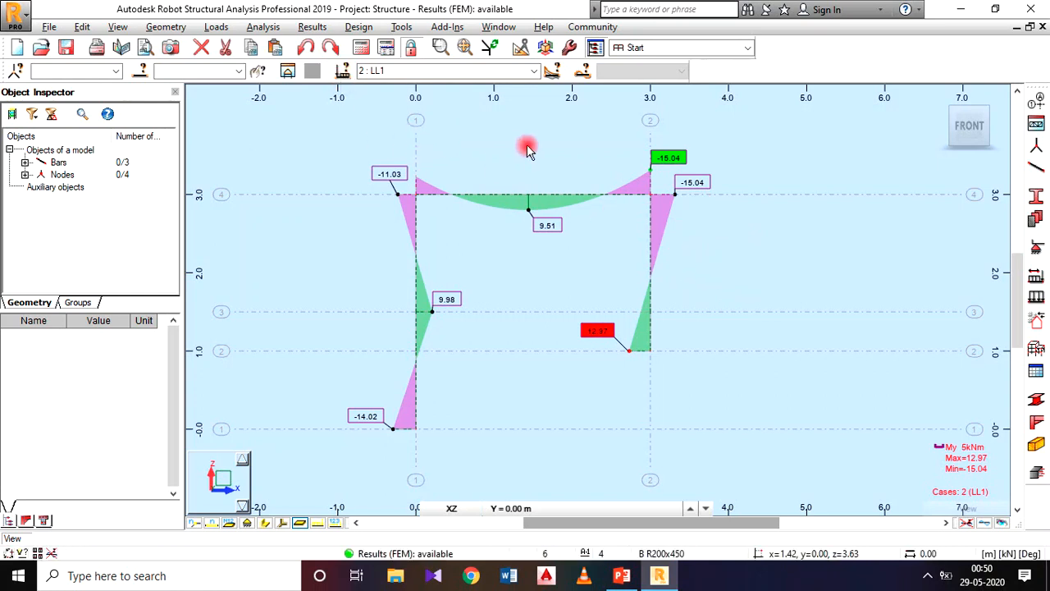
- Replace the My moment diagram with the Fz force diagram on the bars
click(314, 28)
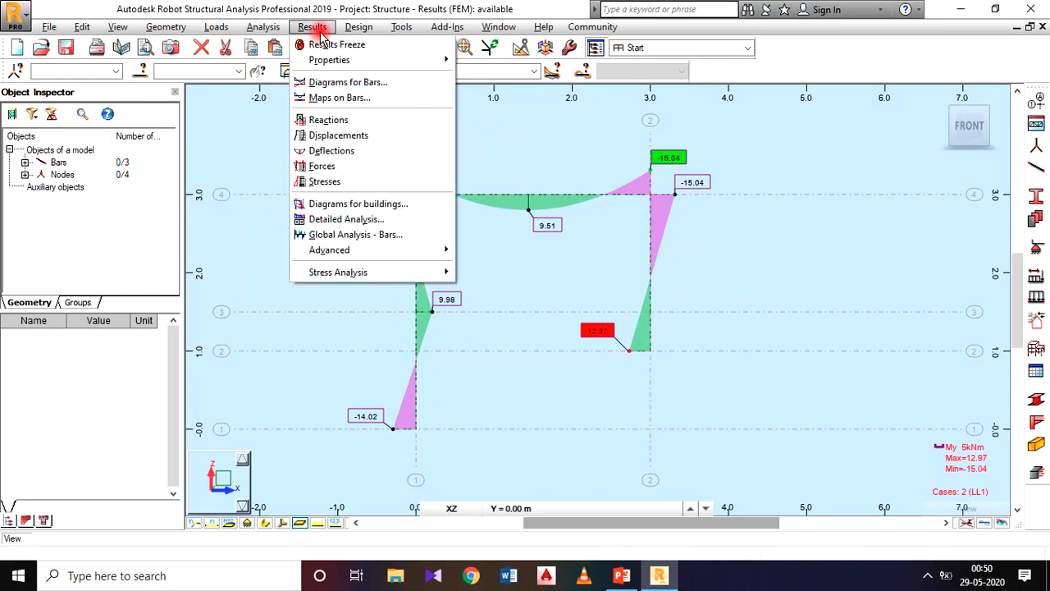
click(337, 83)
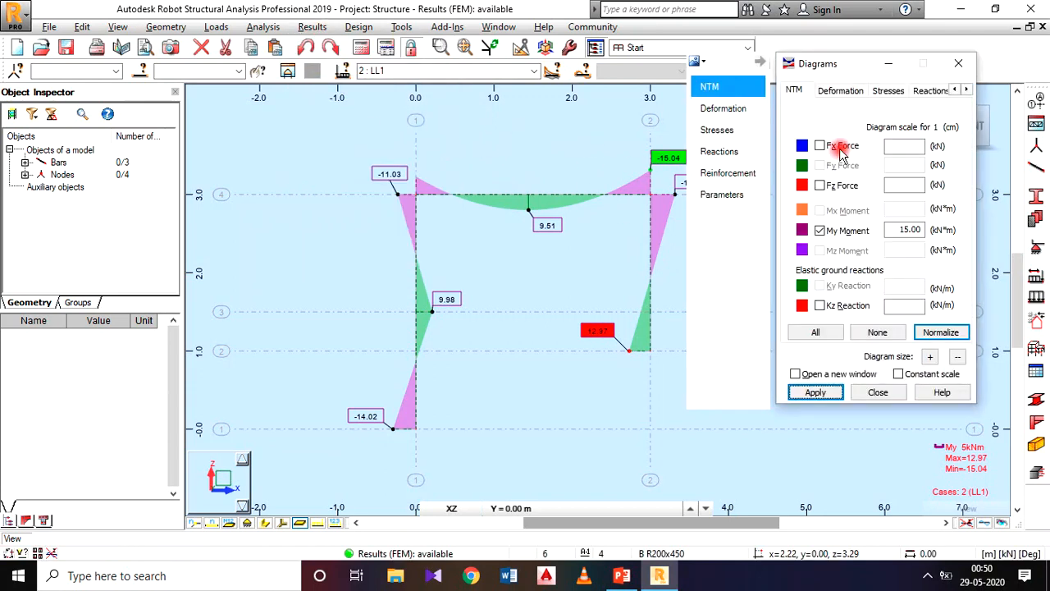
click(819, 231)
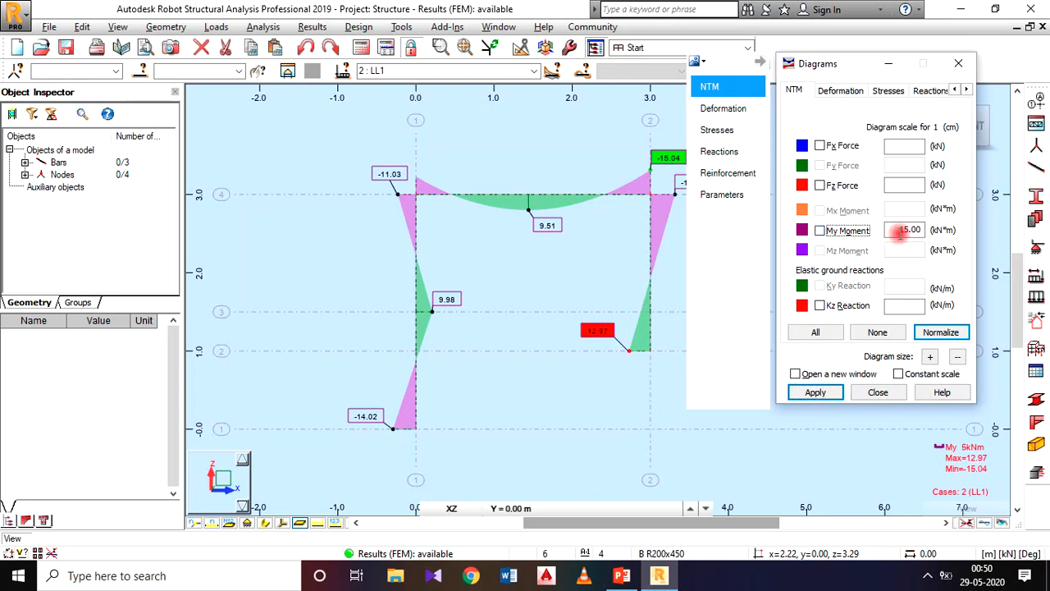
click(820, 186)
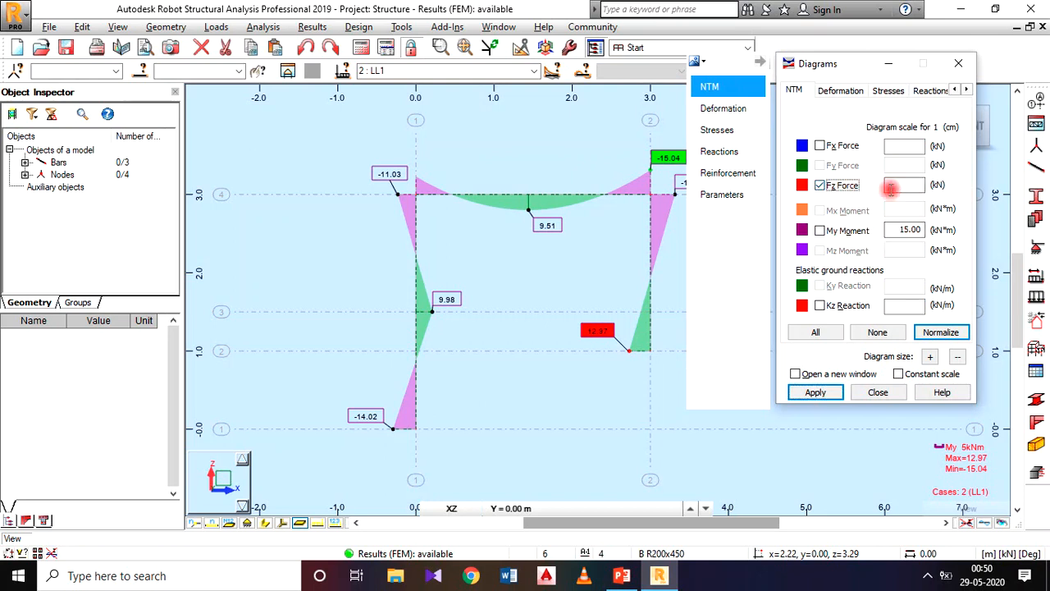
click(816, 392)
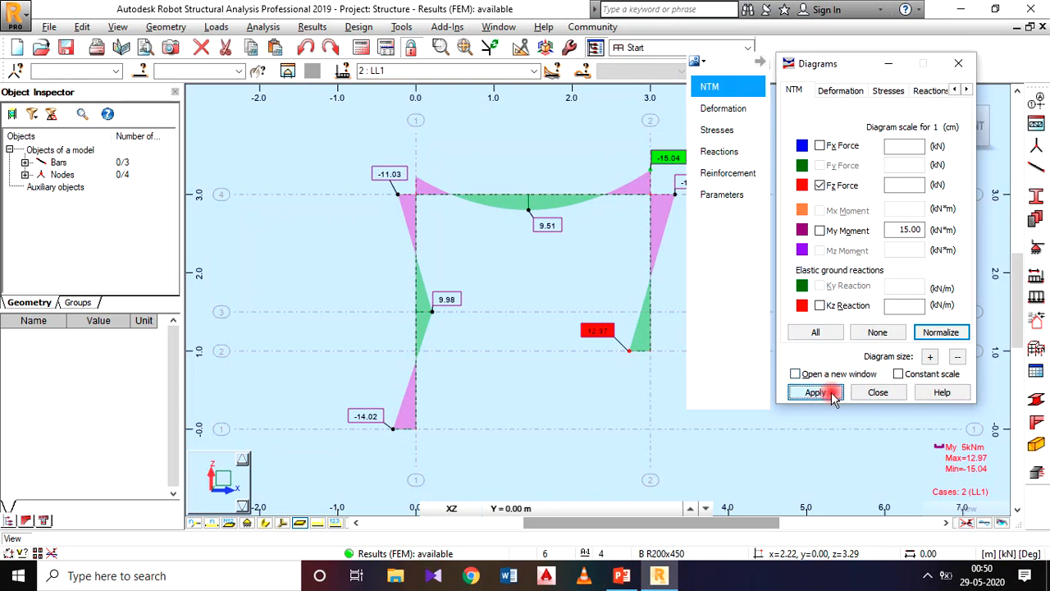
click(871, 394)
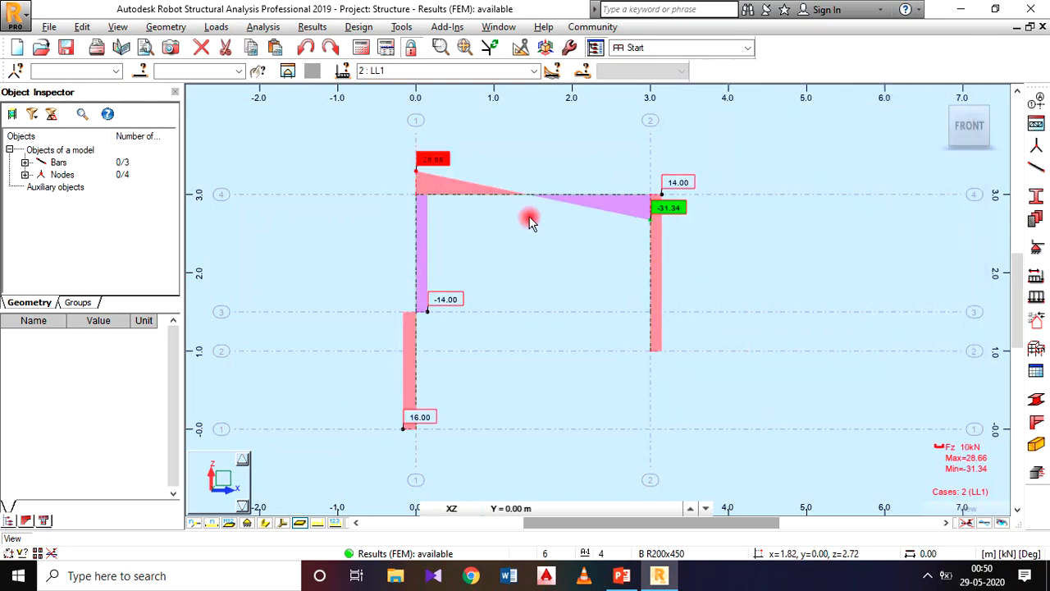
- Move the beam's two end shear labels off the diagram, the minimum below the beam and the maximum outside its left end
scroll(489, 260, up, 3)
scroll(505, 260, down, 1)
middle_drag(511, 246, 534, 227)
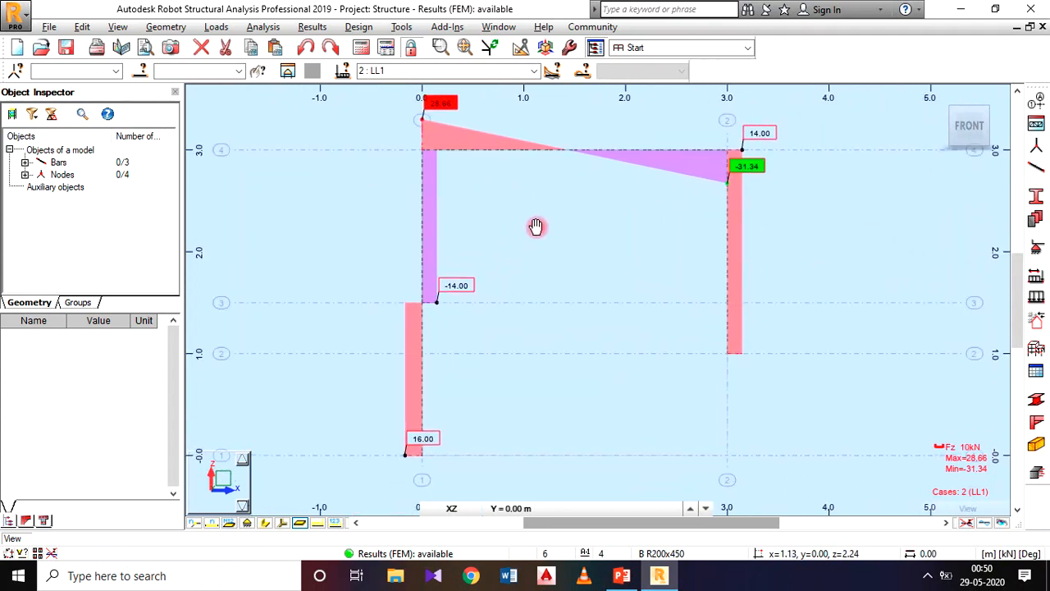
drag(753, 174, 708, 199)
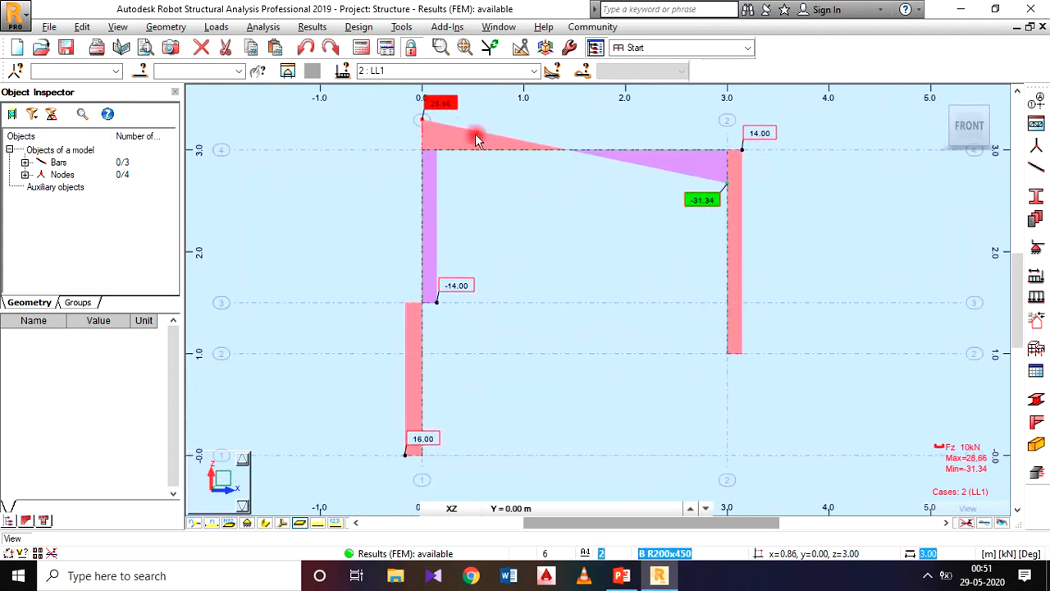
drag(433, 111, 389, 119)
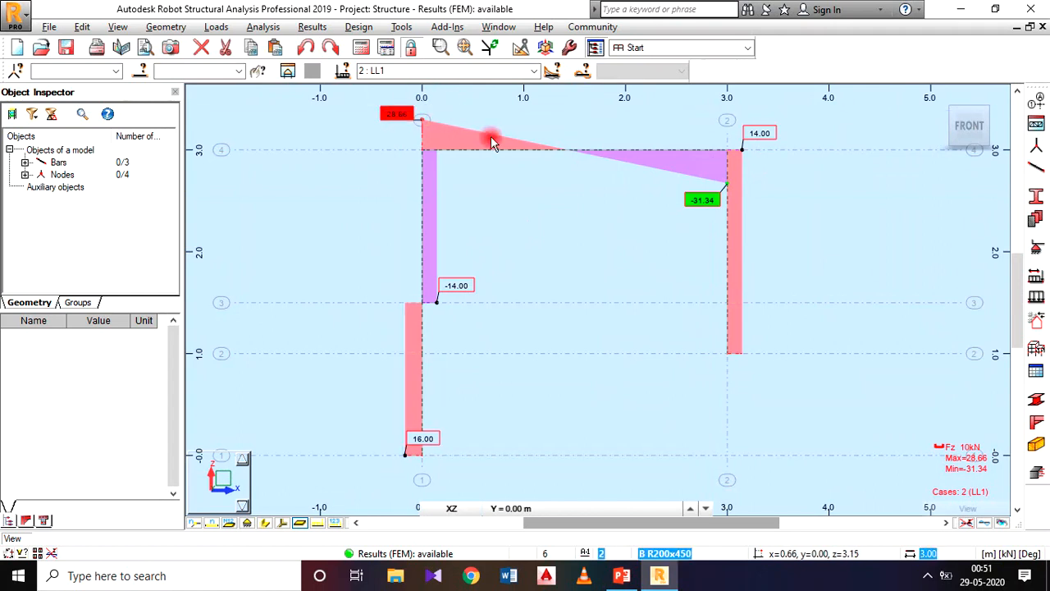
scroll(517, 138, down, 2)
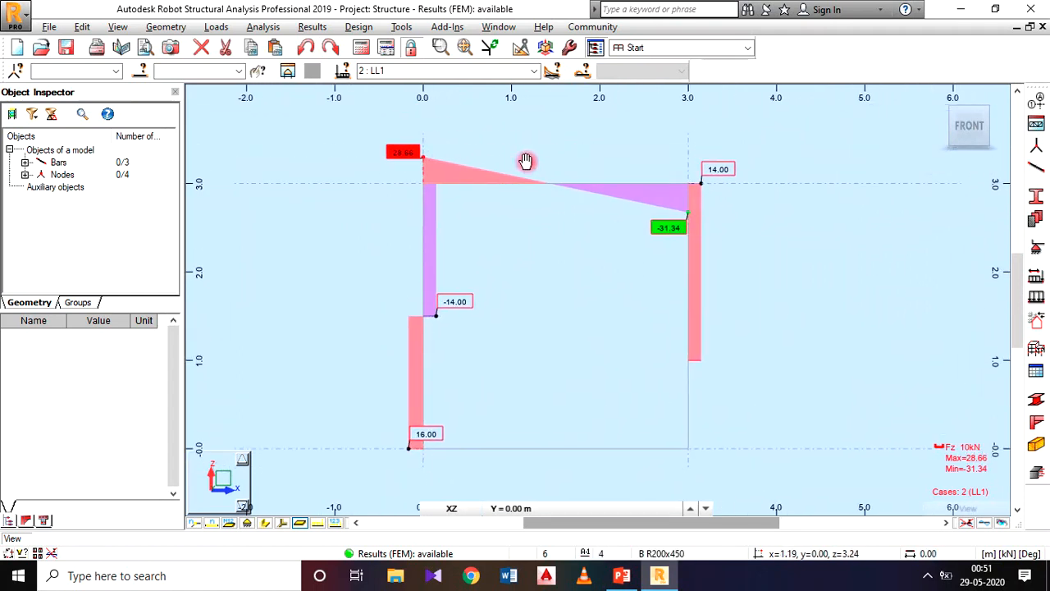
scroll(400, 158, up, 3)
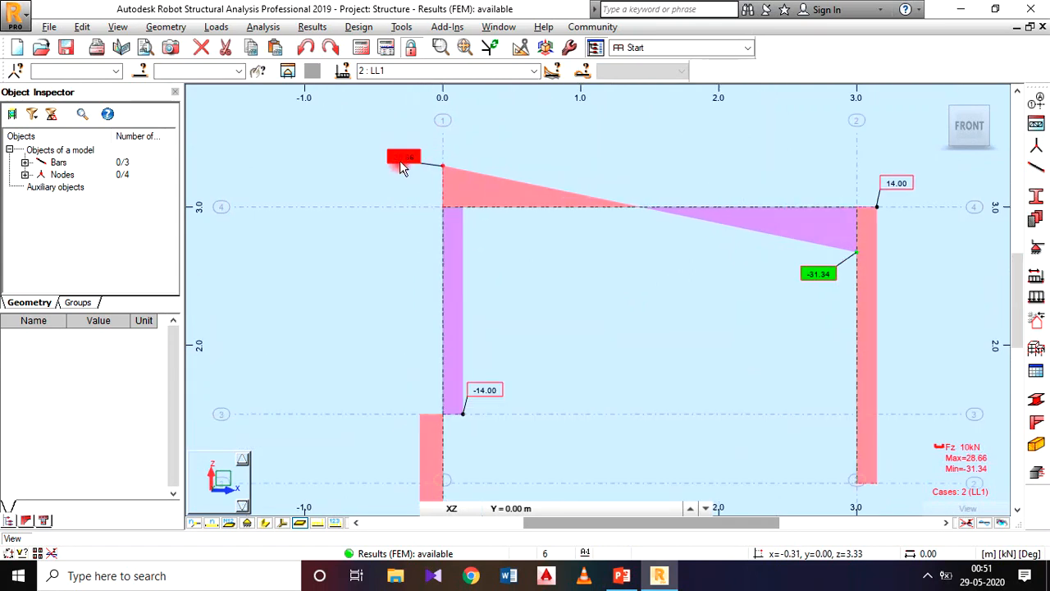
scroll(549, 180, down, 3)
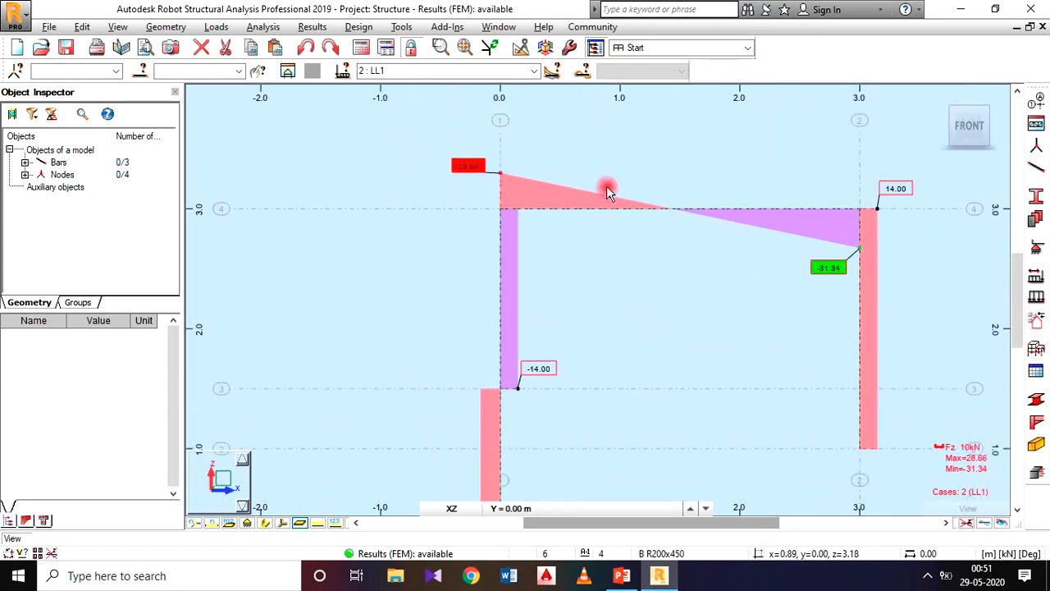
scroll(806, 256, up, 2)
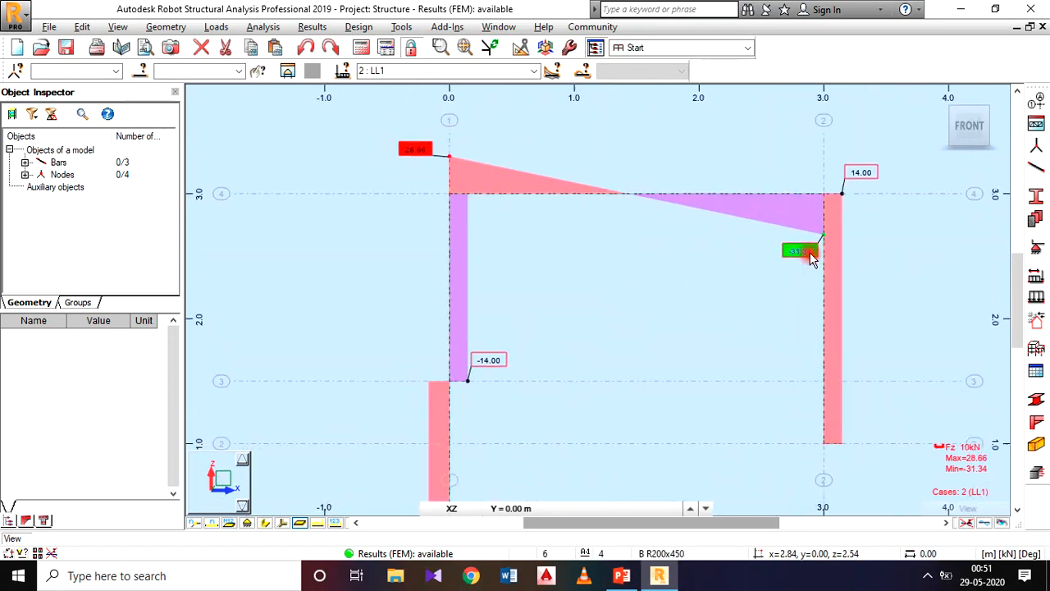
scroll(784, 270, down, 5)
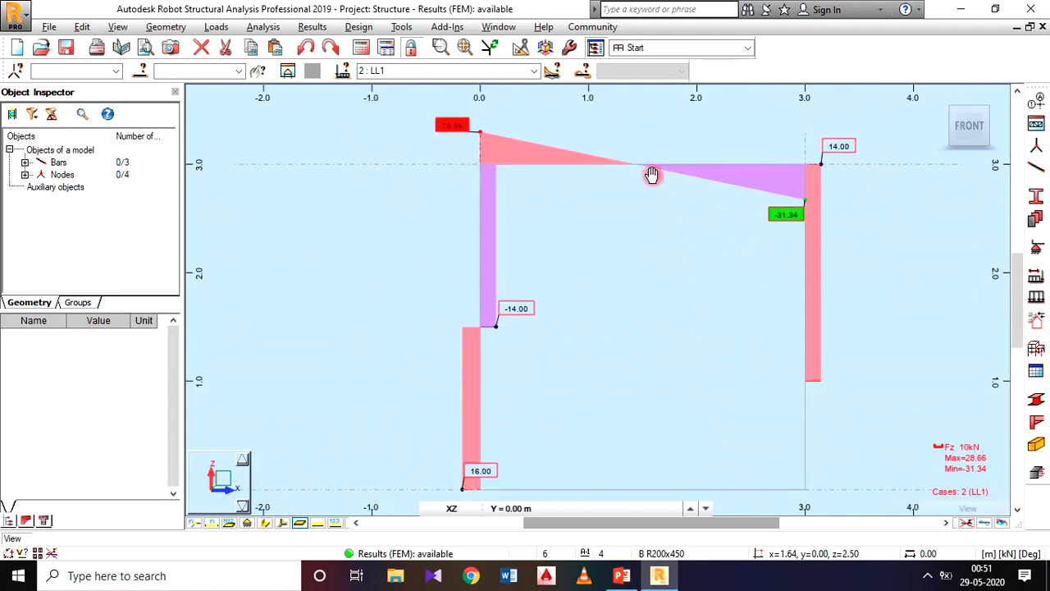
middle_drag(644, 211, 608, 263)
- Try to create a screen capture of the Fz view with the label SHEAR FORCE DIAGRAM
click(50, 27)
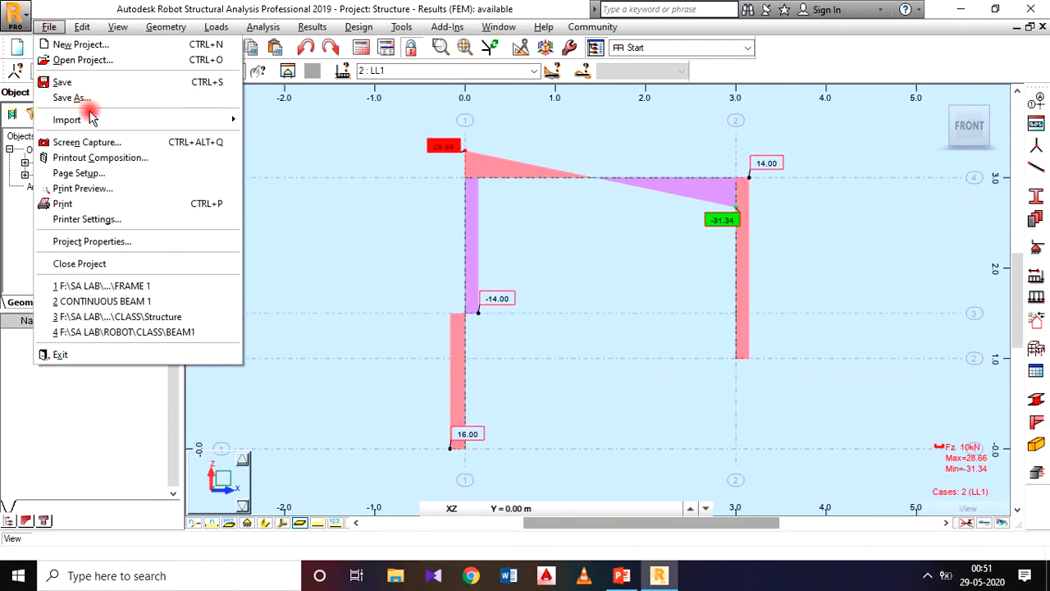
key(Escape)
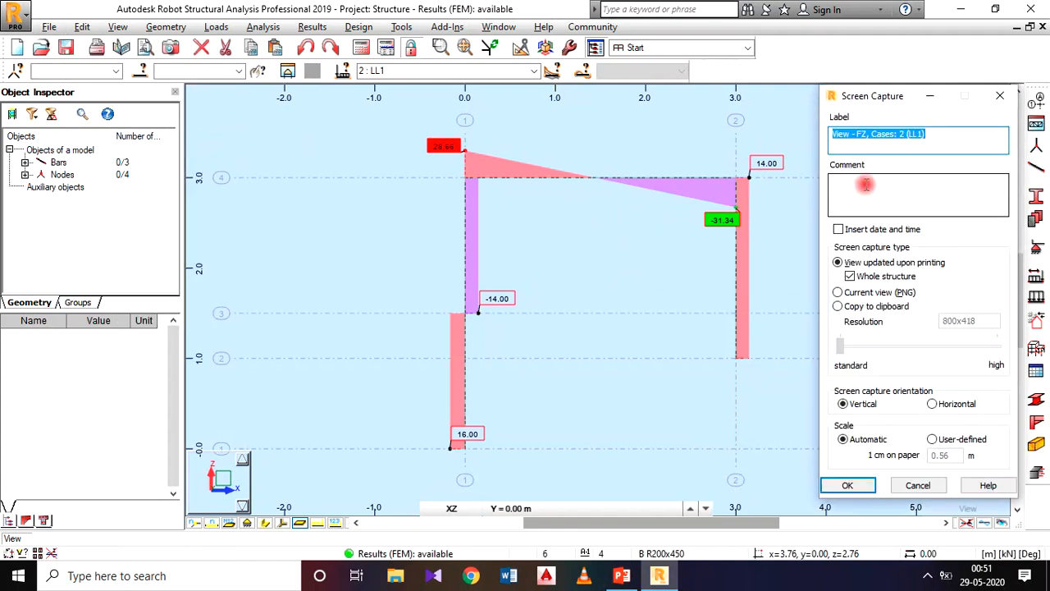
text(SHEAR FORCE DIAGRAM)
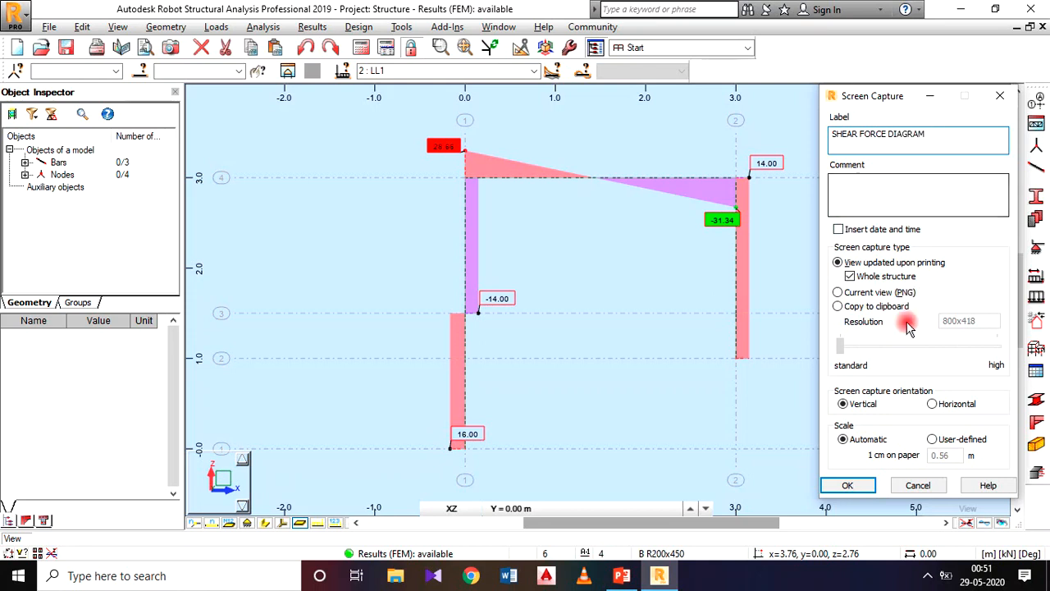
click(912, 485)
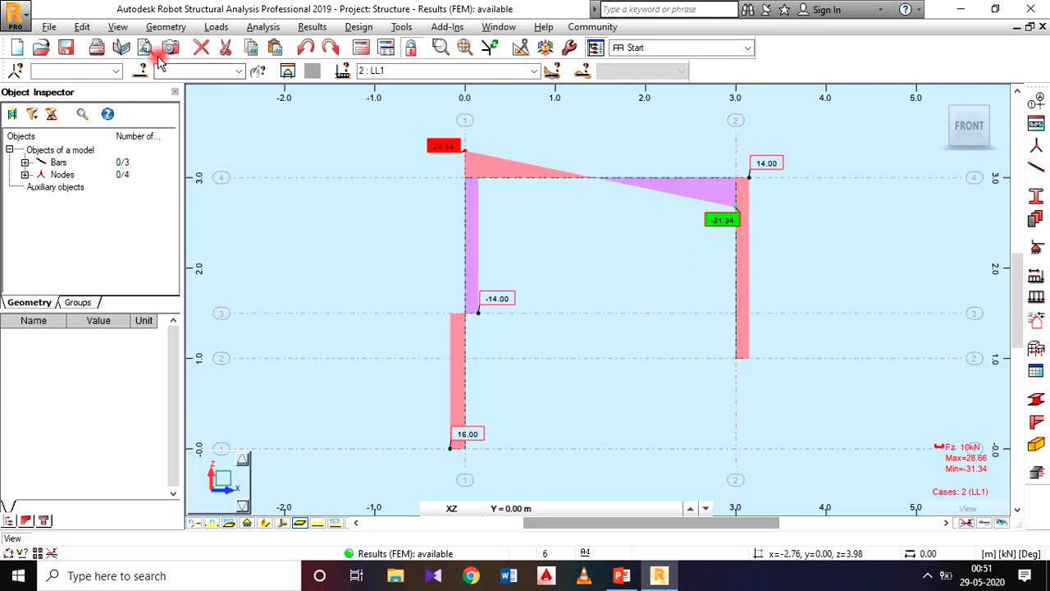
- Edit the printout header so its file line reads FRAME 2, and accept the page setup
click(48, 26)
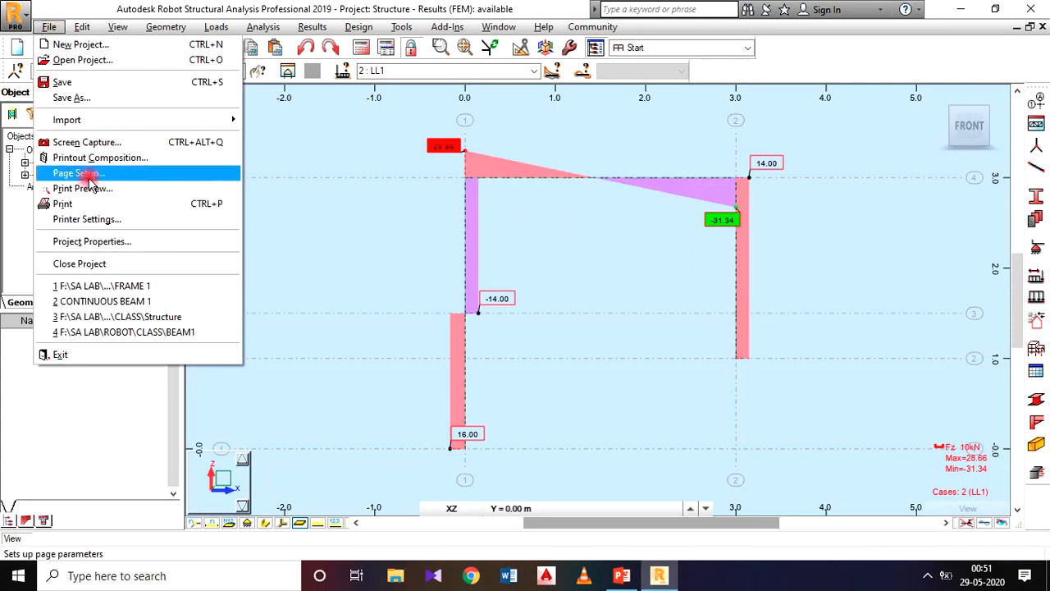
click(115, 173)
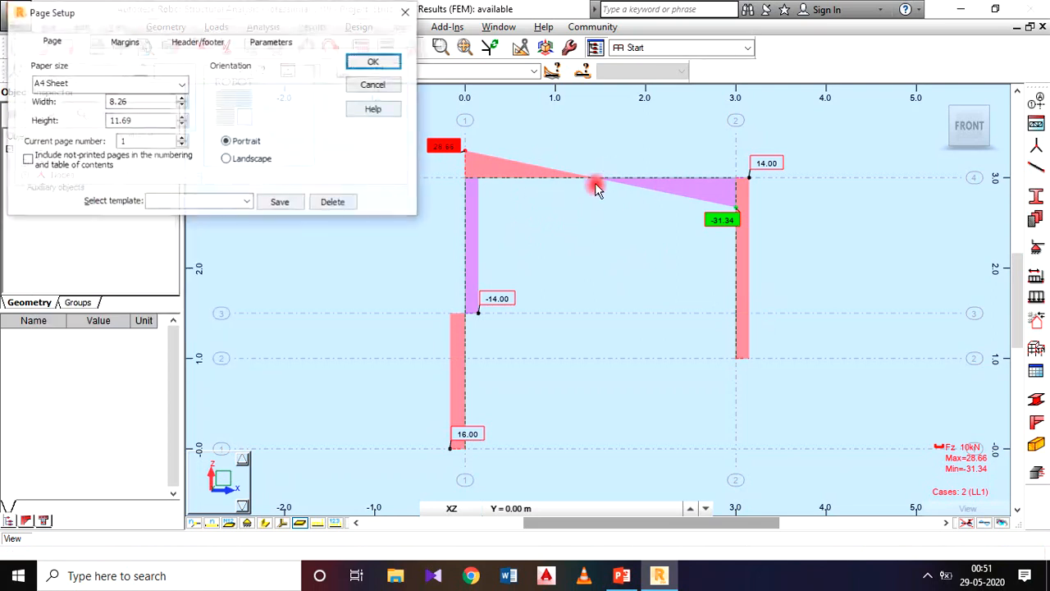
click(180, 41)
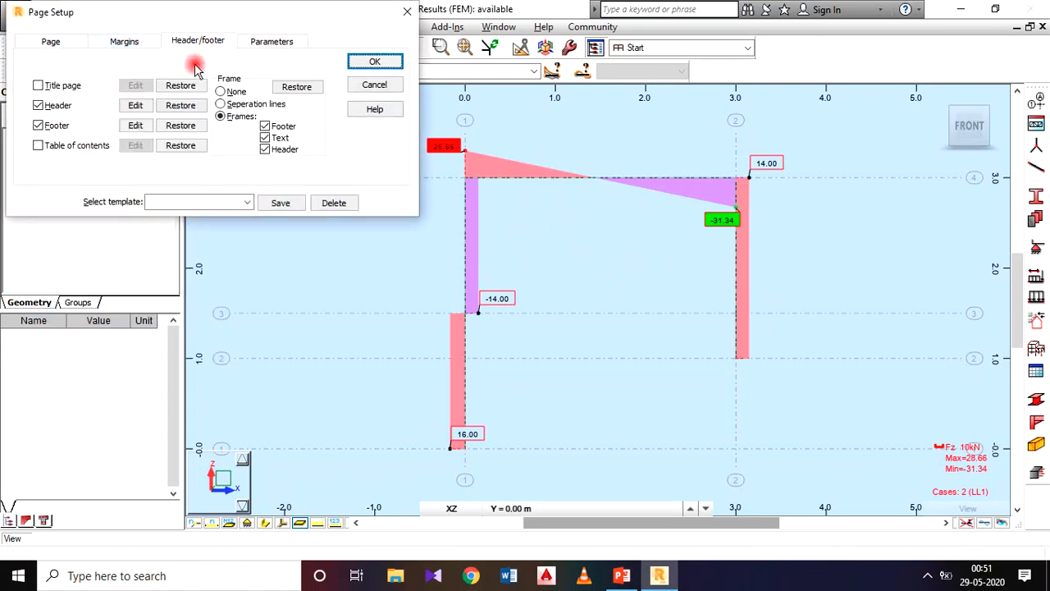
click(134, 106)
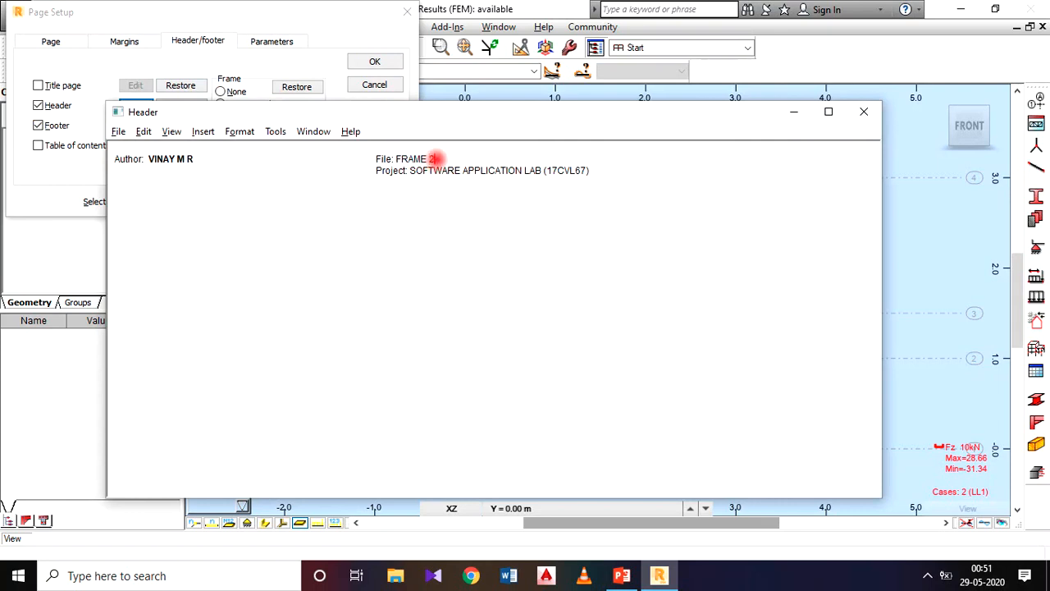
click(864, 112)
click(465, 332)
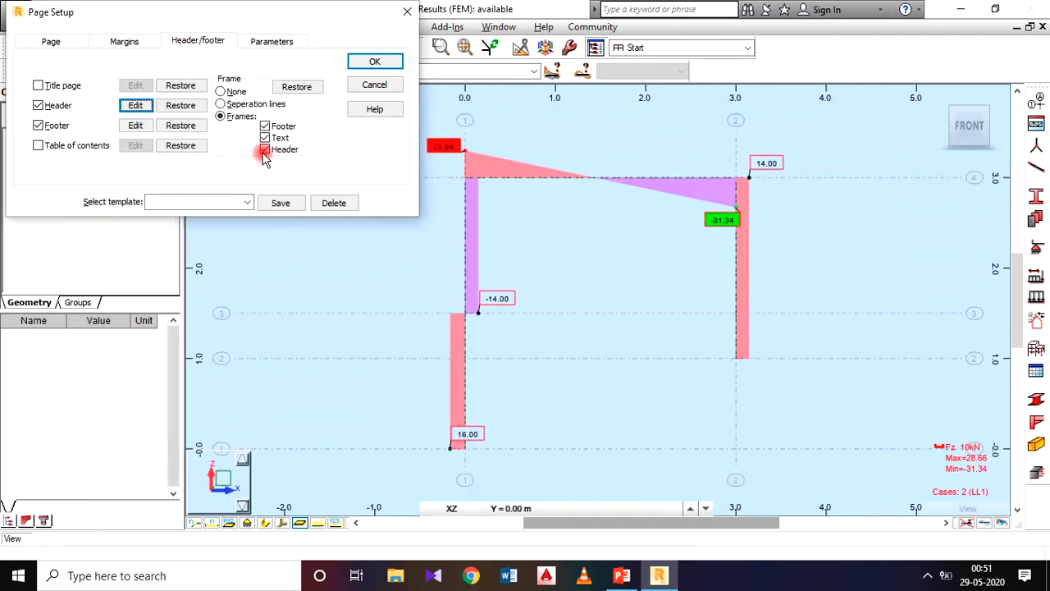
click(374, 62)
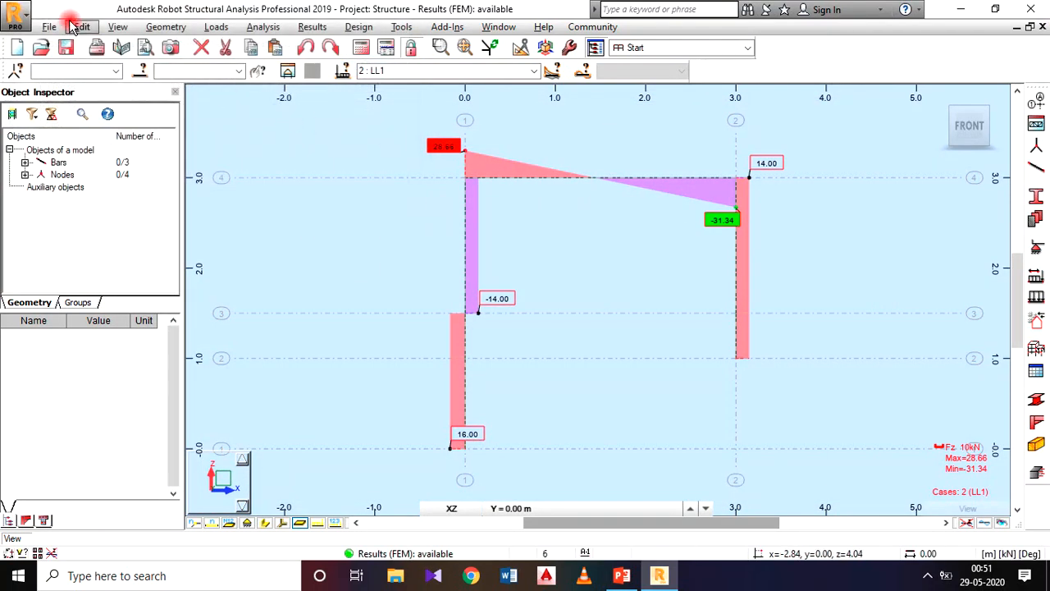
- Compose the printout from all four screen captures and preview its pages
click(49, 26)
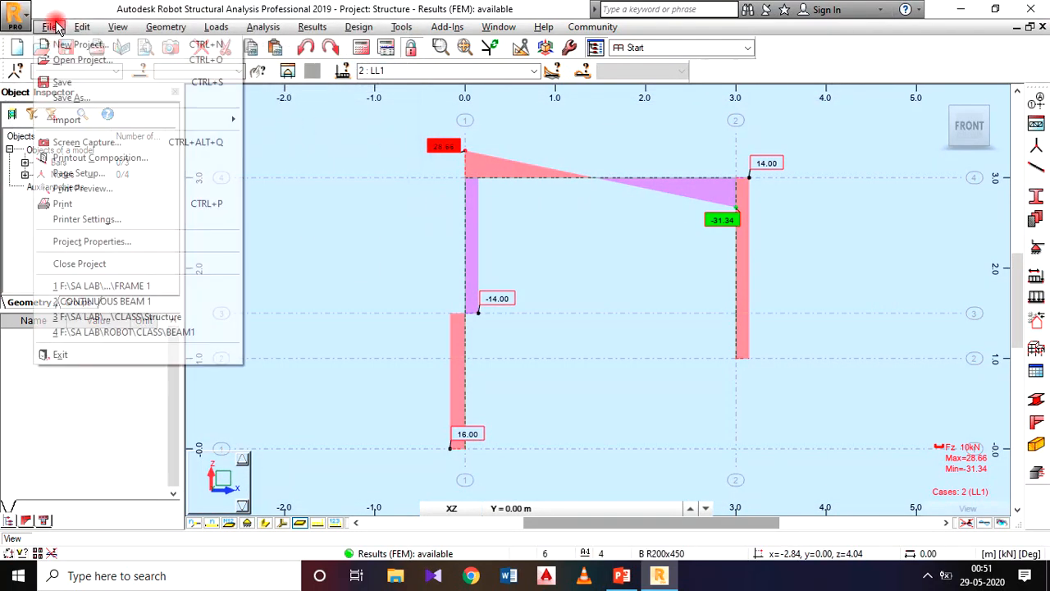
click(110, 164)
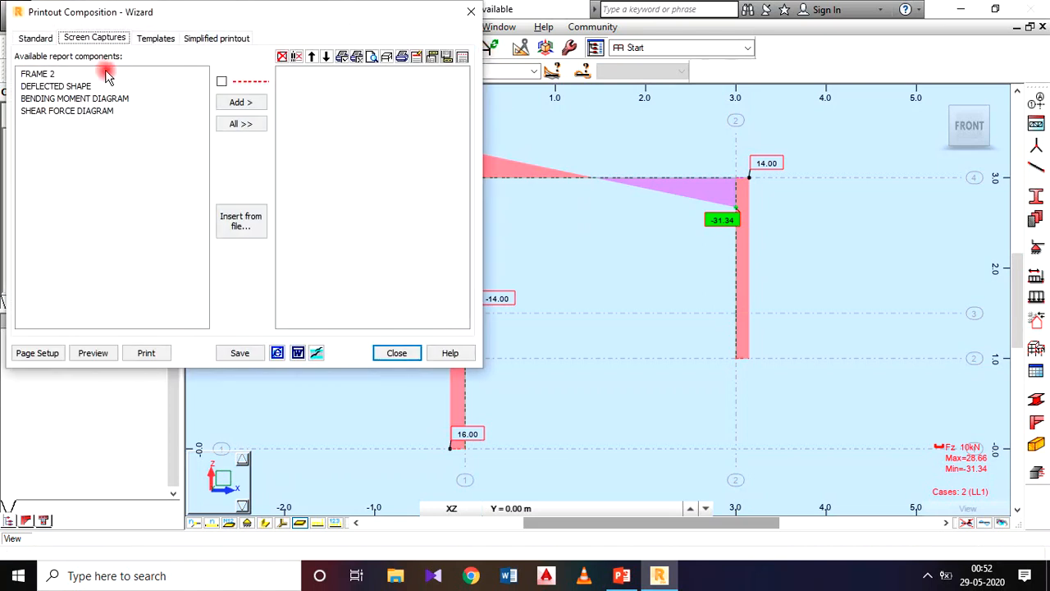
click(241, 123)
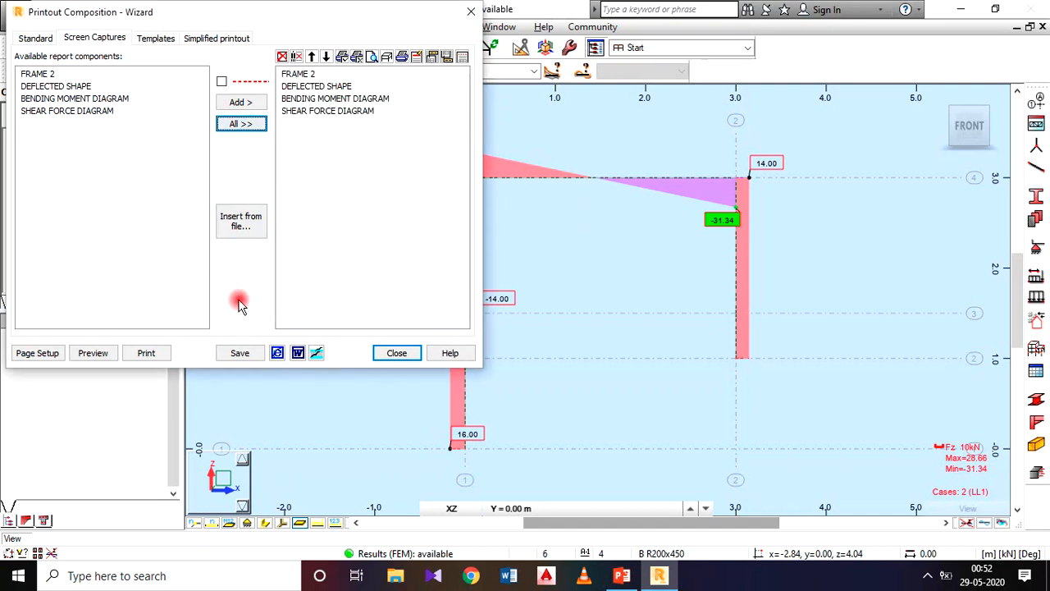
click(93, 352)
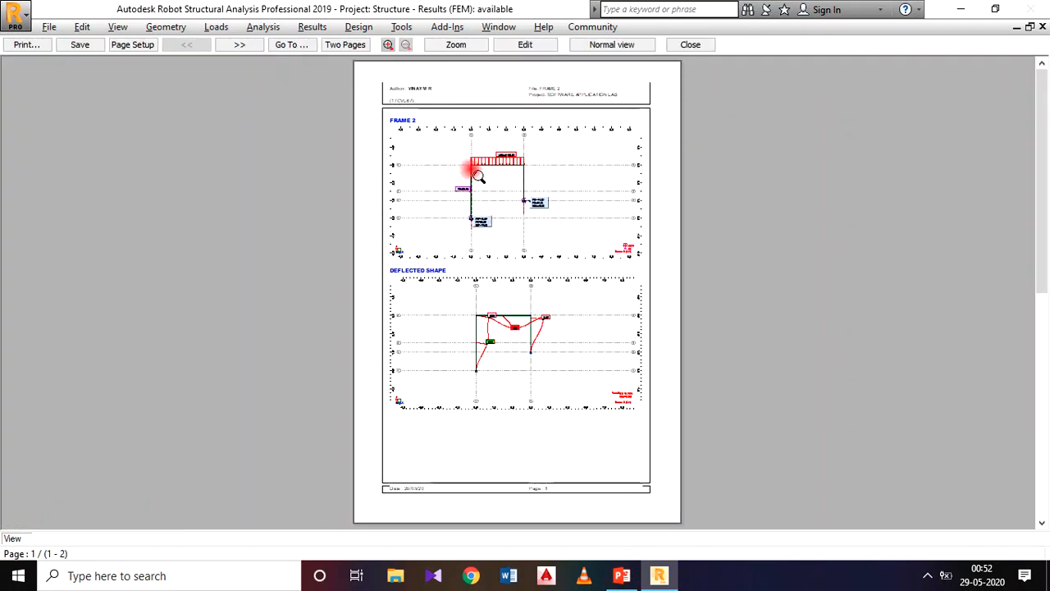
- Edit the FRAME 2 and DEFLECTED SHAPE captures from the print preview, enlarging and recentring the frame in each
click(520, 46)
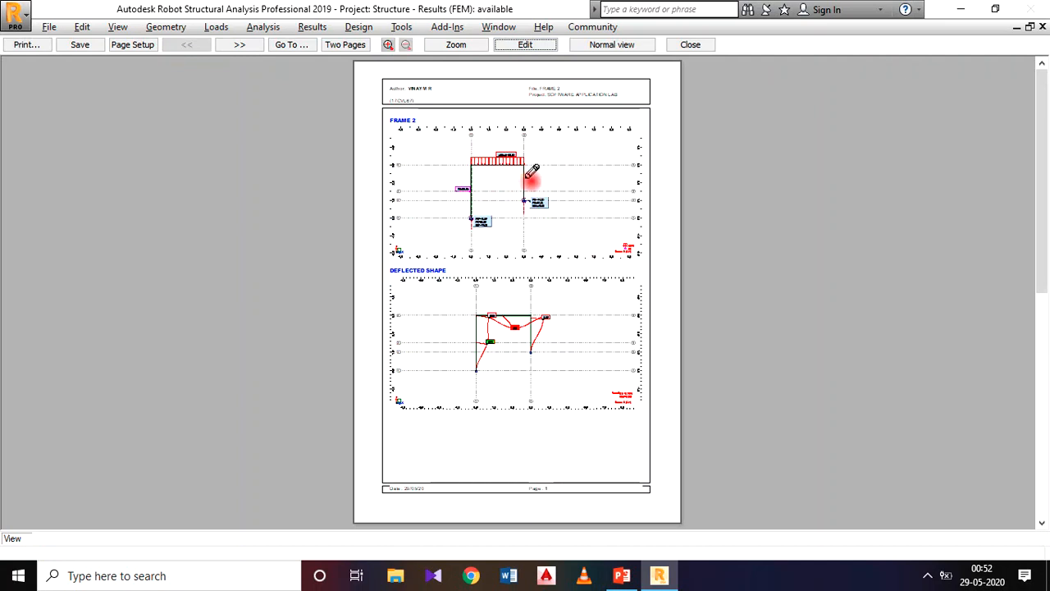
double_click(499, 172)
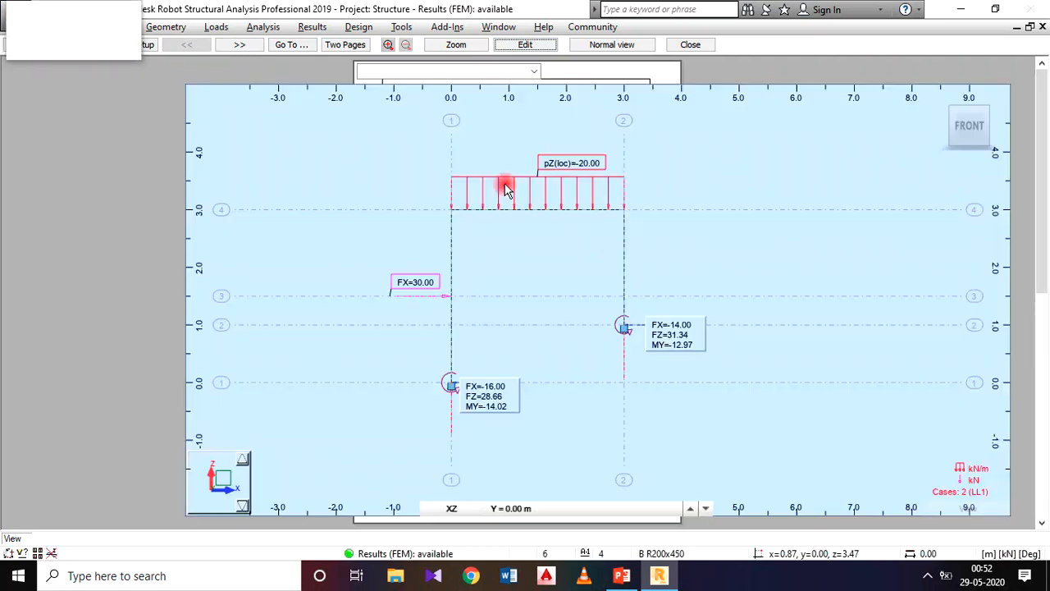
scroll(525, 266, up, 3)
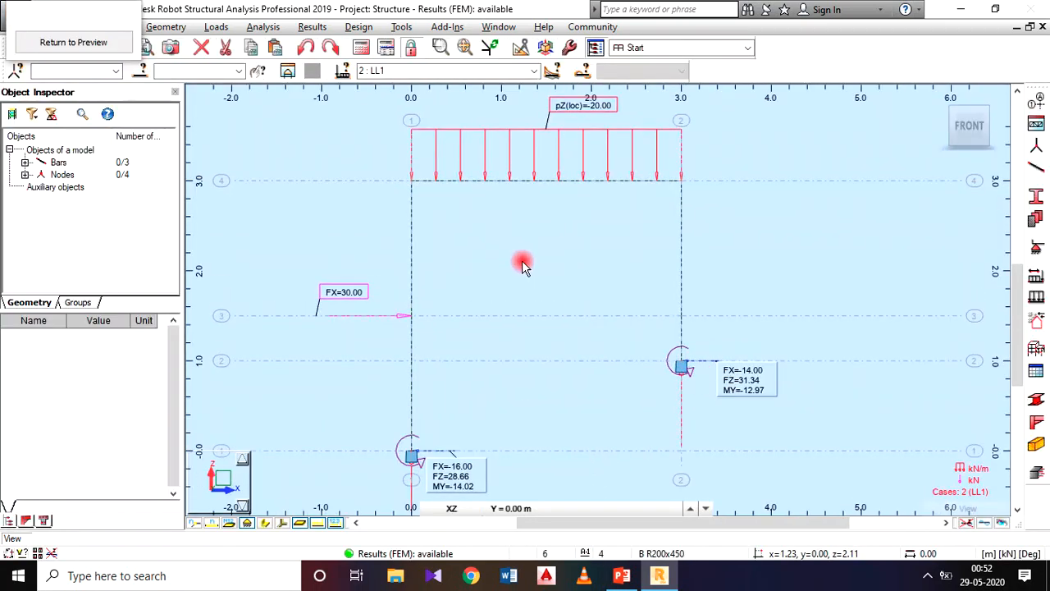
middle_drag(531, 275, 585, 250)
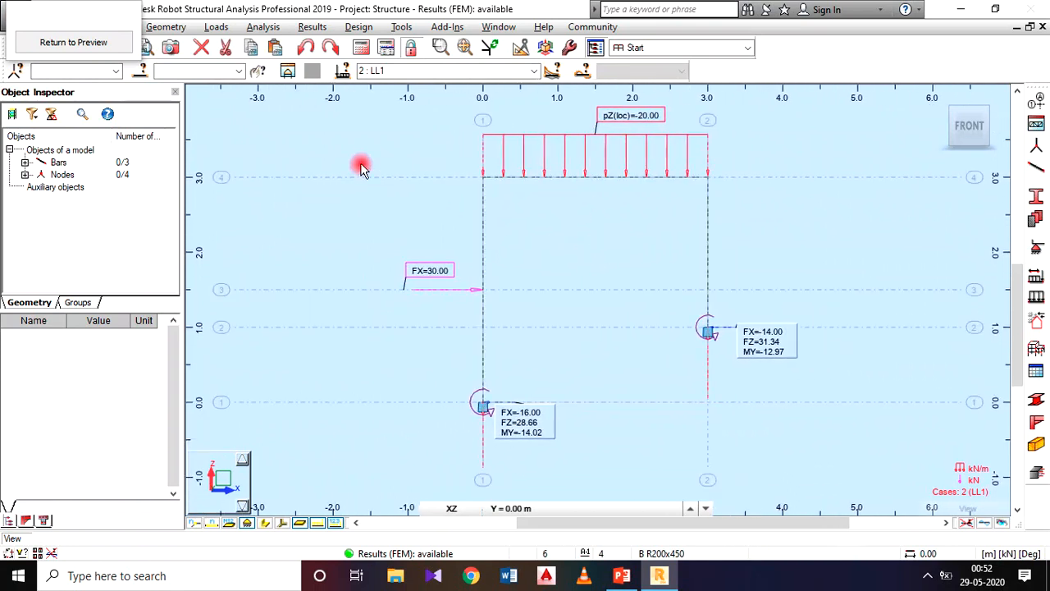
click(111, 43)
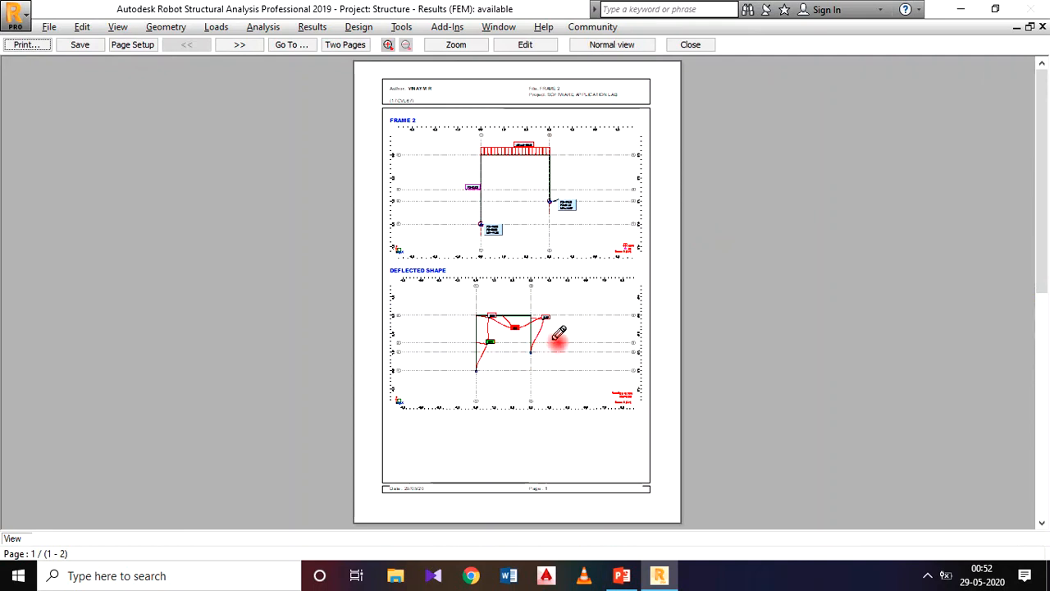
double_click(557, 337)
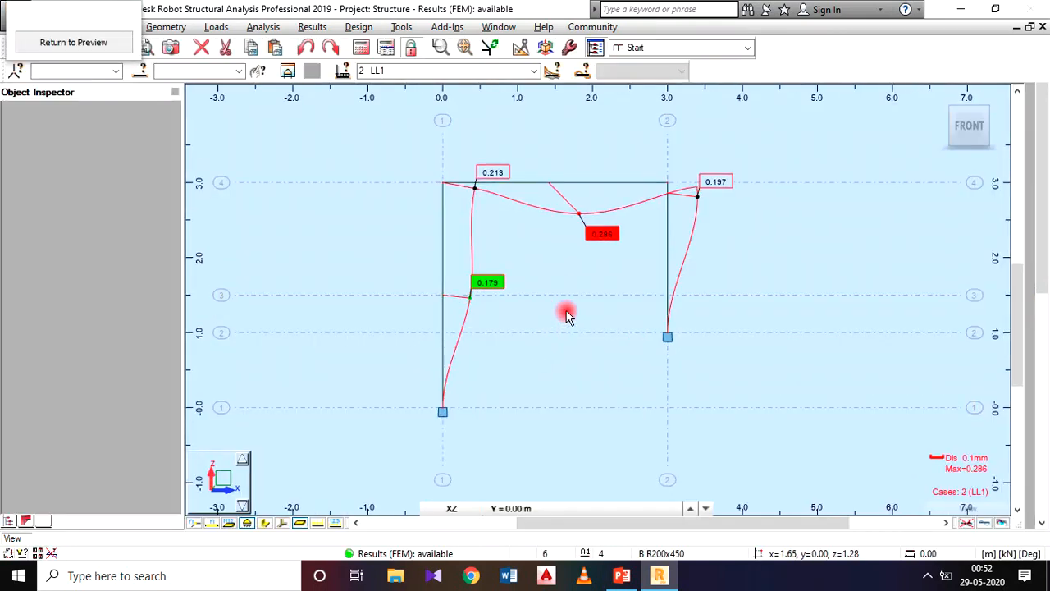
click(104, 39)
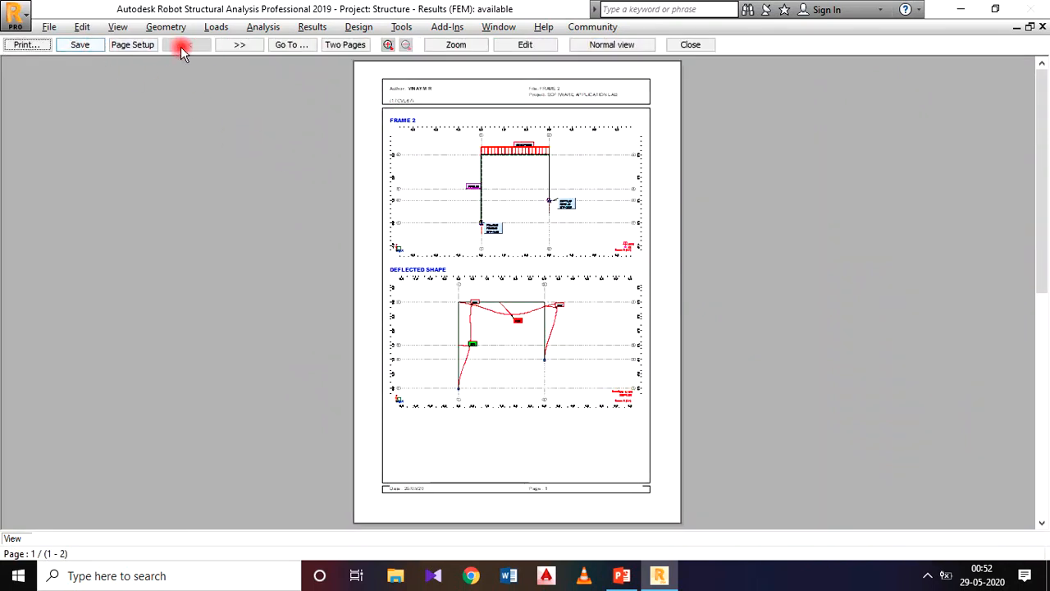
- Edit the BENDING MOMENT DIAGRAM and SHEAR FORCE DIAGRAM captures on the second preview page, enlarging and recentring each diagram
click(238, 44)
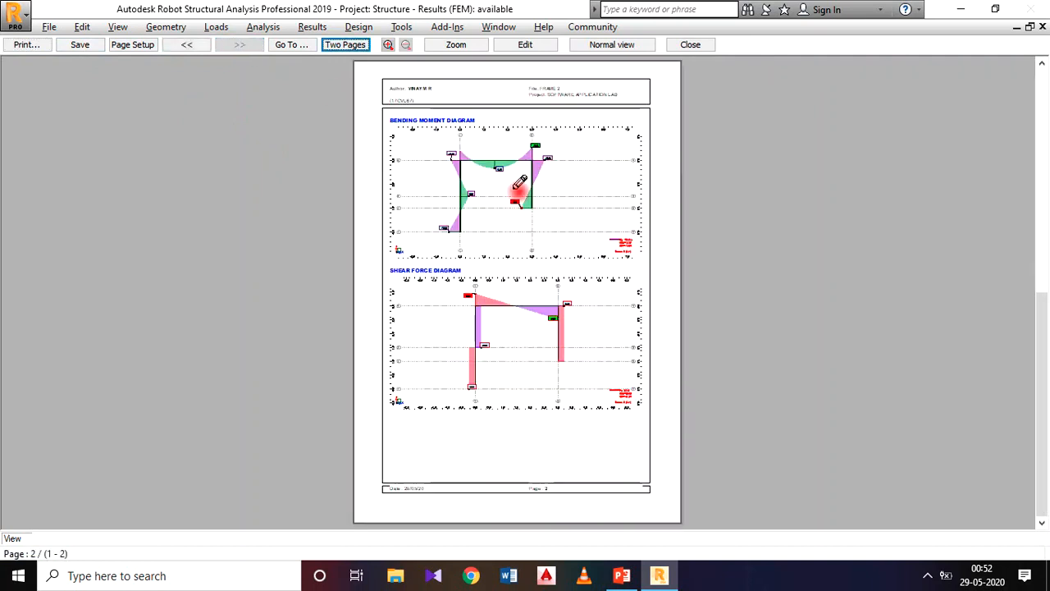
double_click(516, 177)
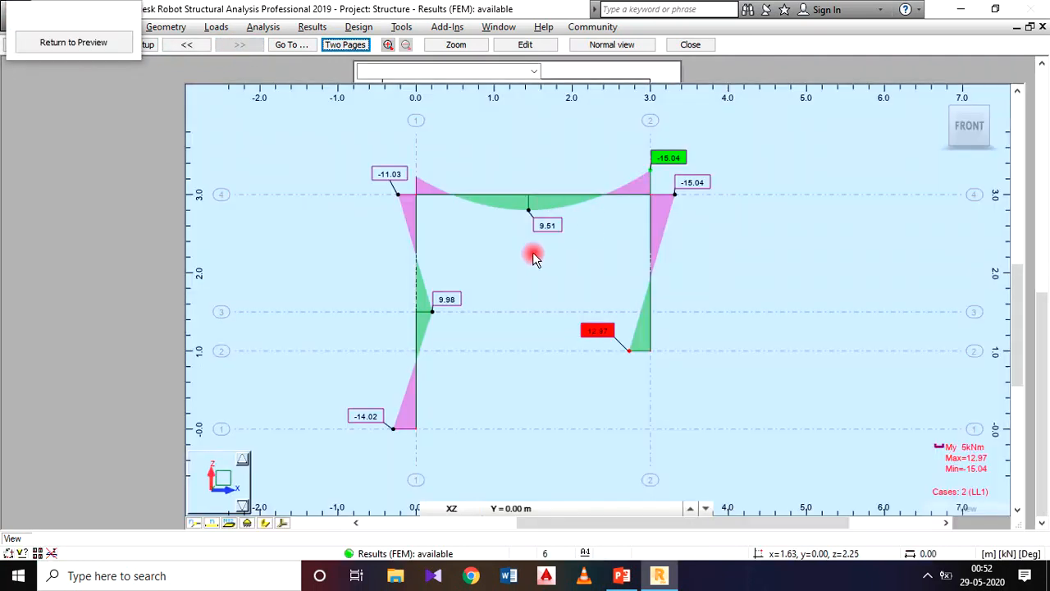
middle_drag(512, 256, 571, 228)
click(72, 42)
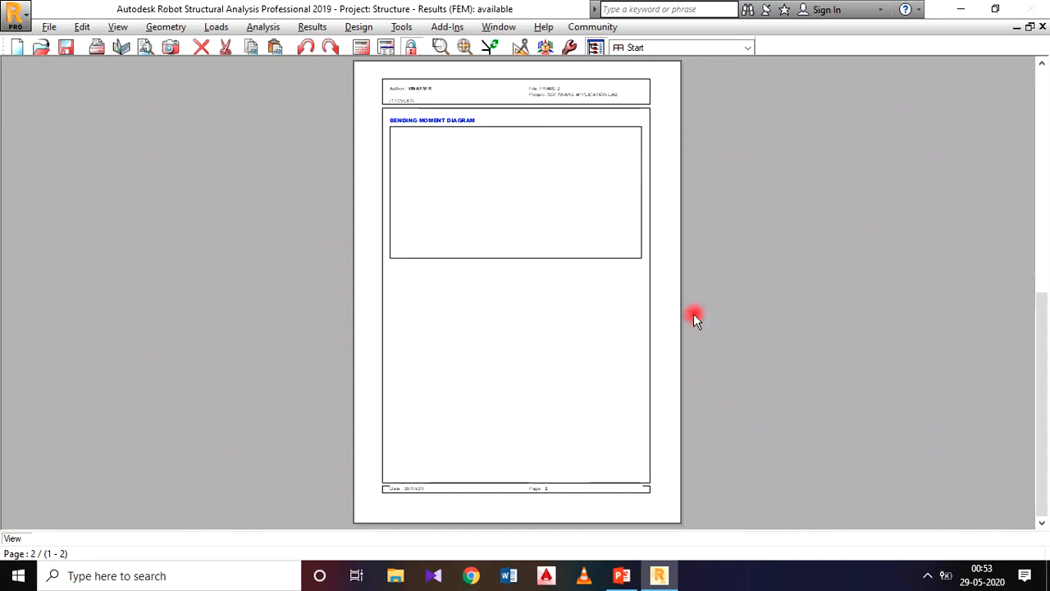
double_click(522, 332)
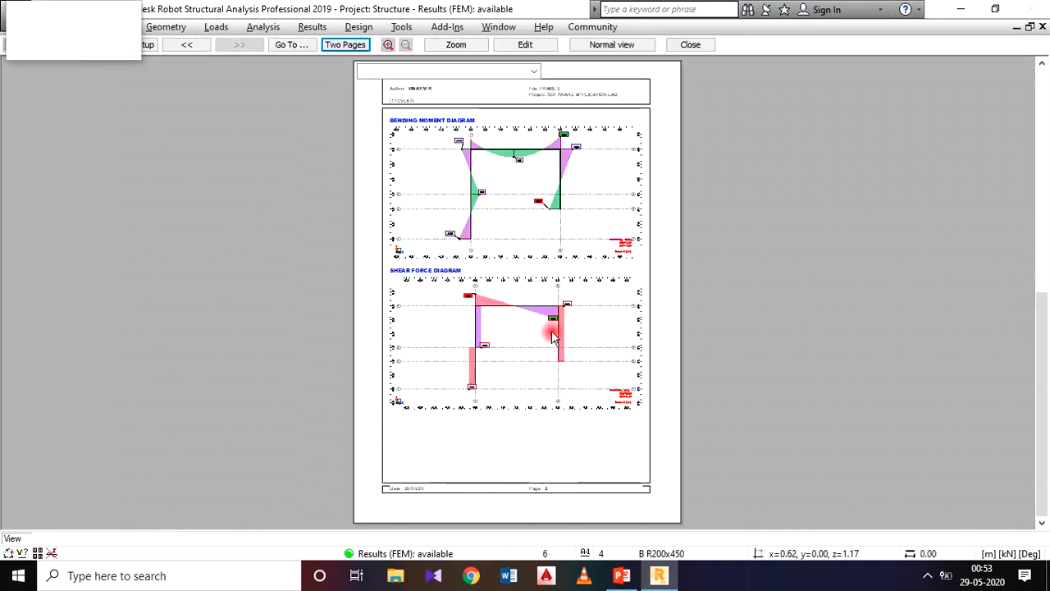
middle_drag(613, 299, 593, 310)
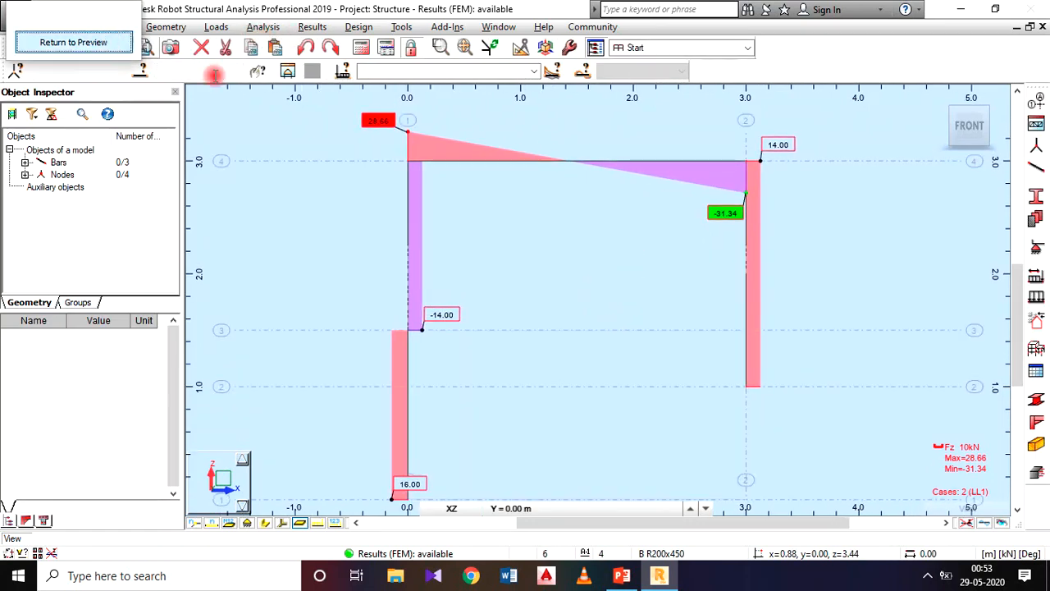
click(73, 41)
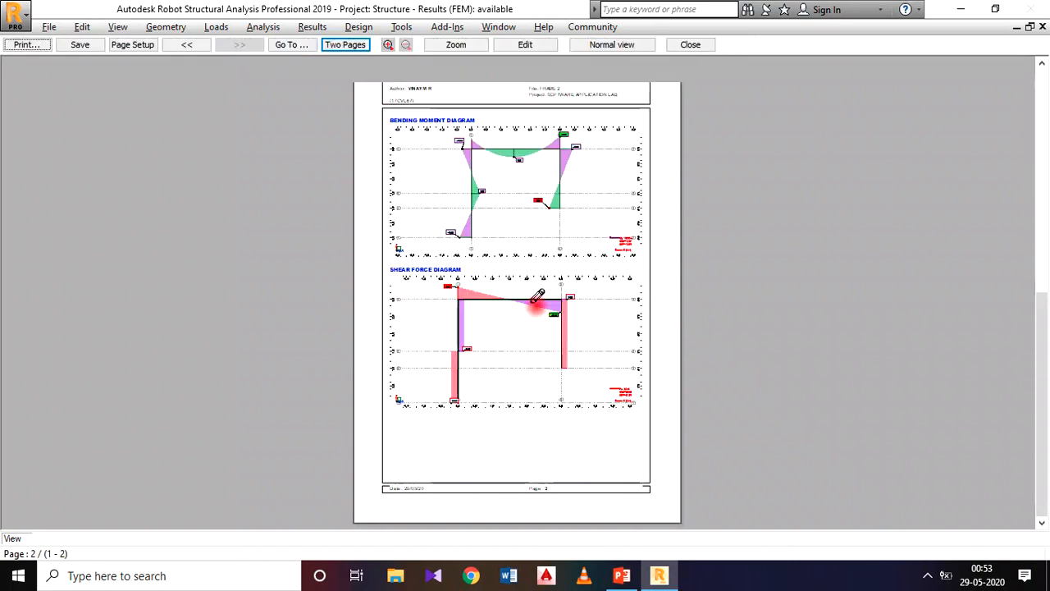
- Print all pages with Microsoft Print to PDF, save the output as FRAME2 on the Desktop, and close the printout composition
click(26, 45)
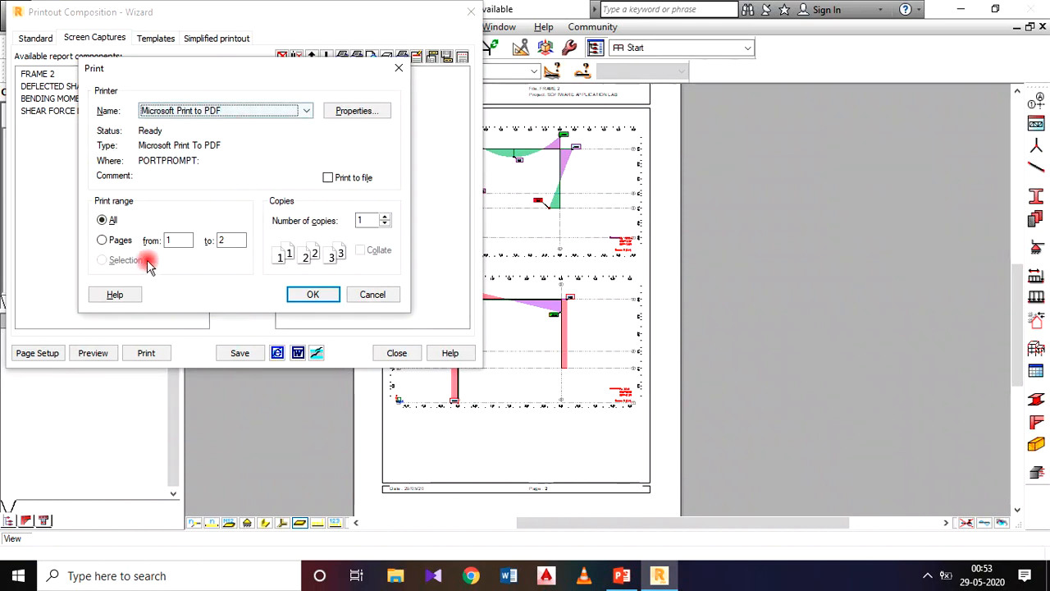
click(309, 292)
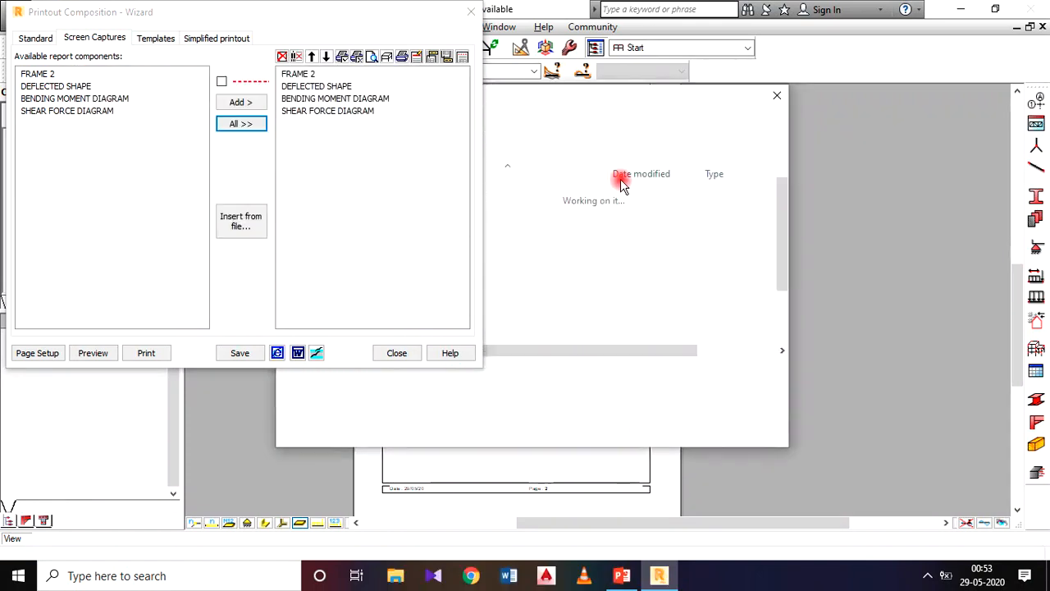
drag(782, 73, 803, 74)
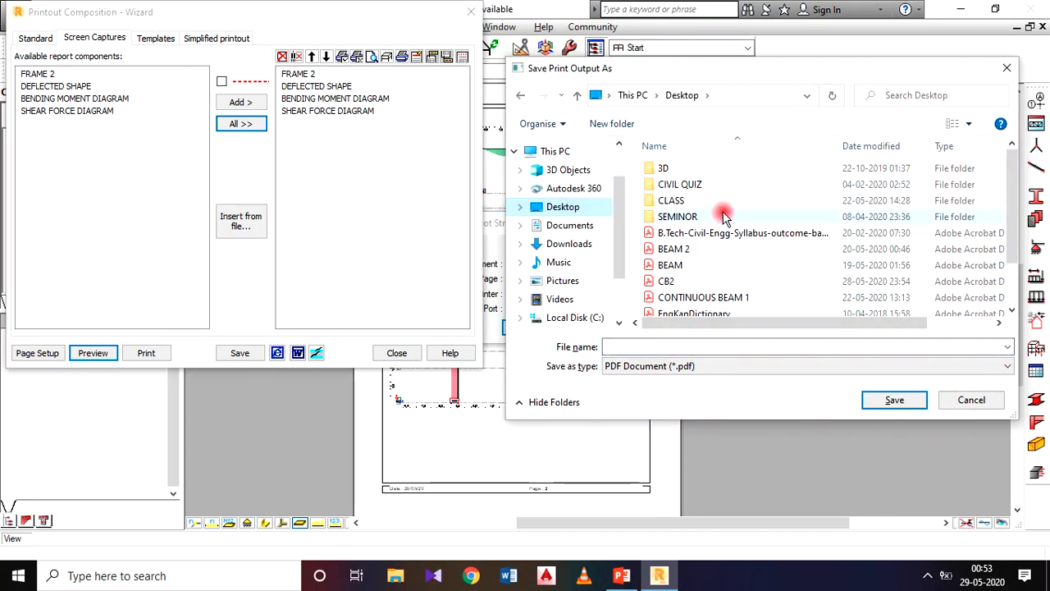
click(687, 347)
click(633, 344)
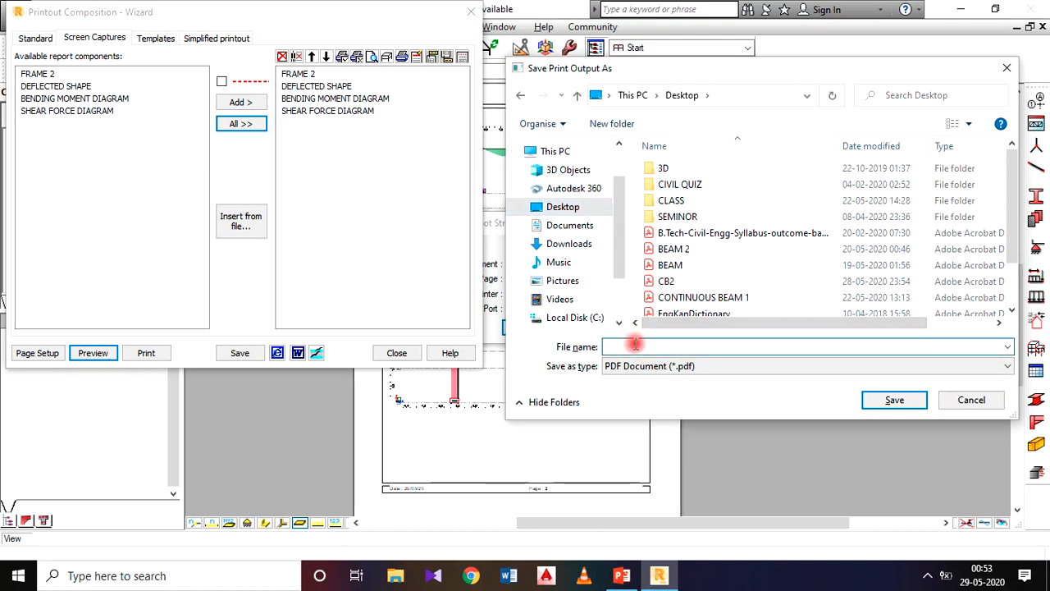
text(FRAM)
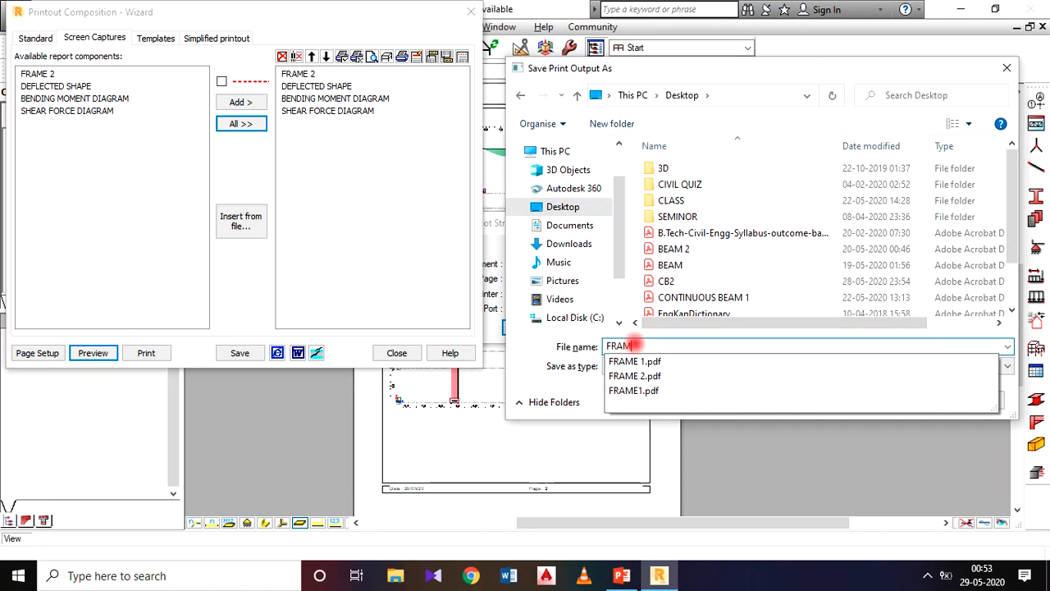
text(E2)
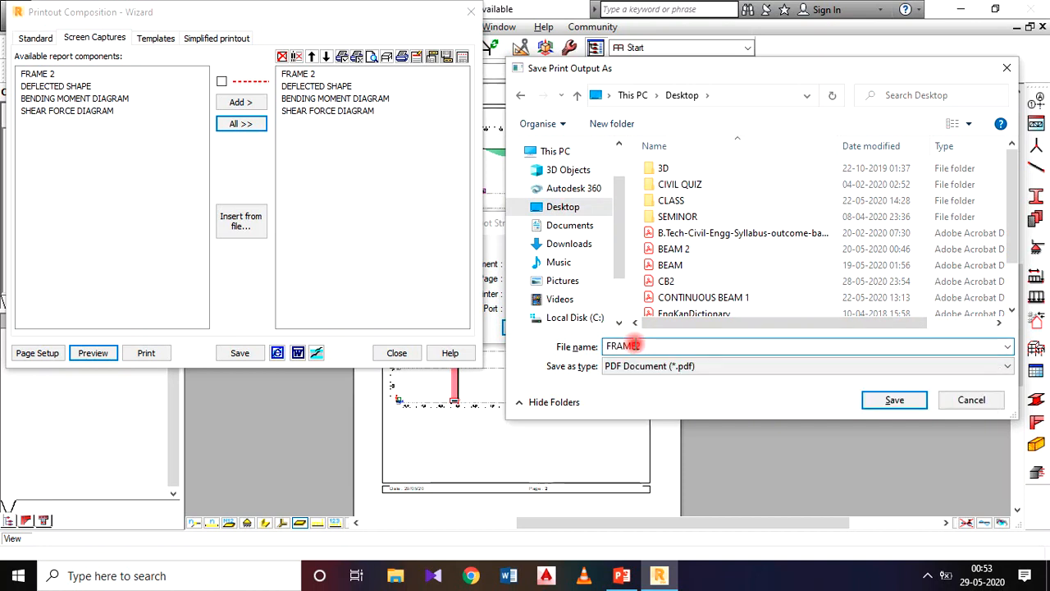
click(895, 399)
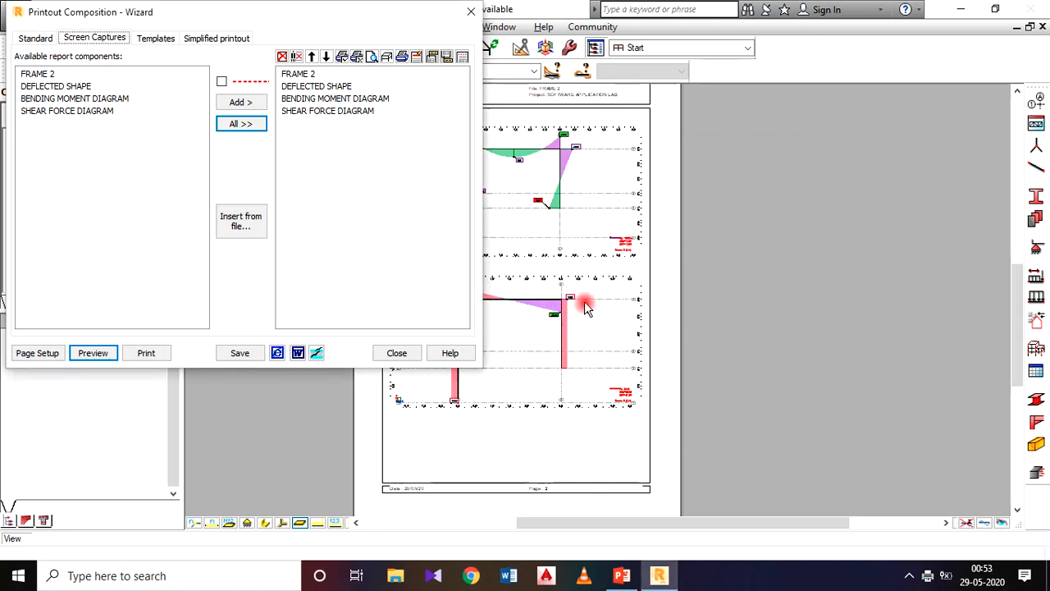
click(396, 353)
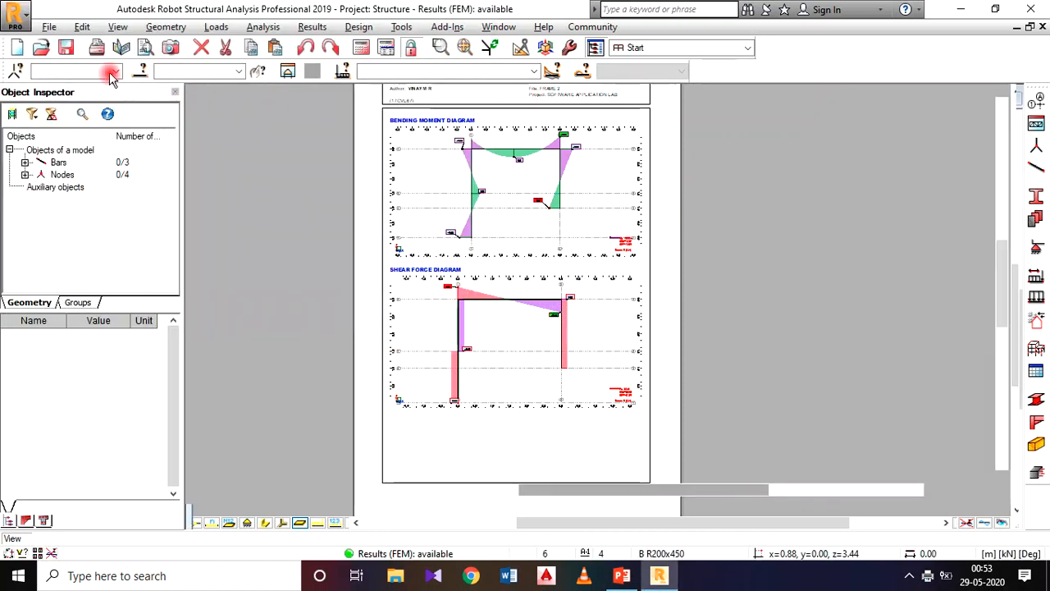
- Save the project in the EXPERIMENTS folder as a ROBOT file named FRAME 2
click(69, 51)
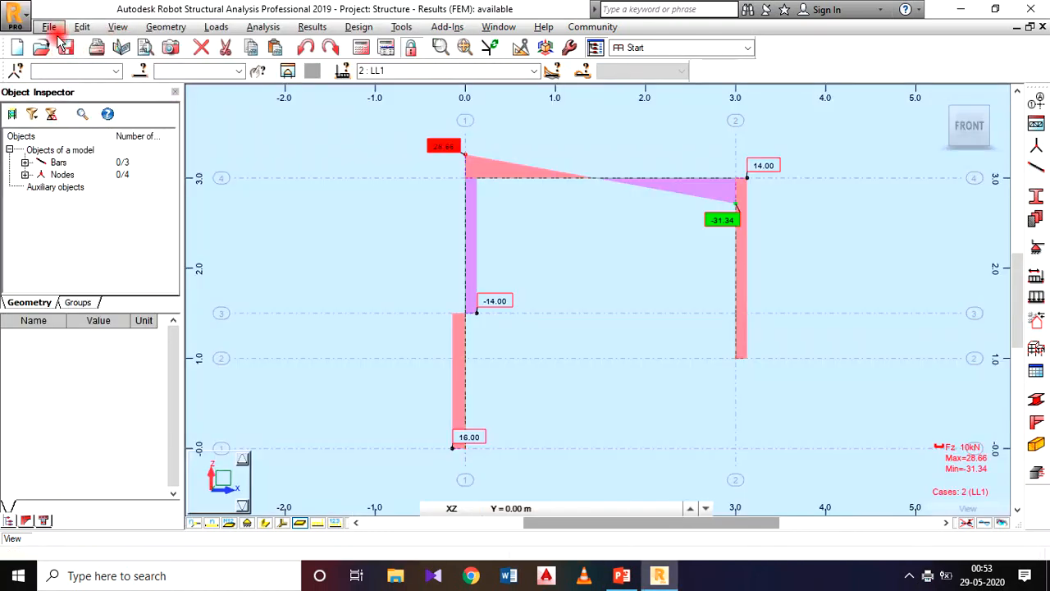
click(67, 50)
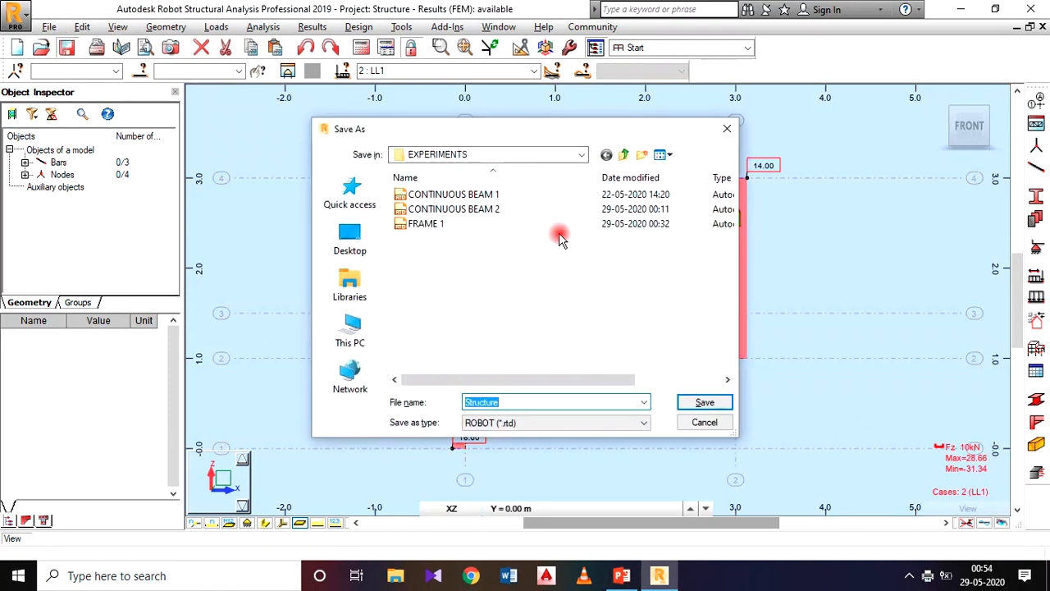
click(443, 224)
click(497, 402)
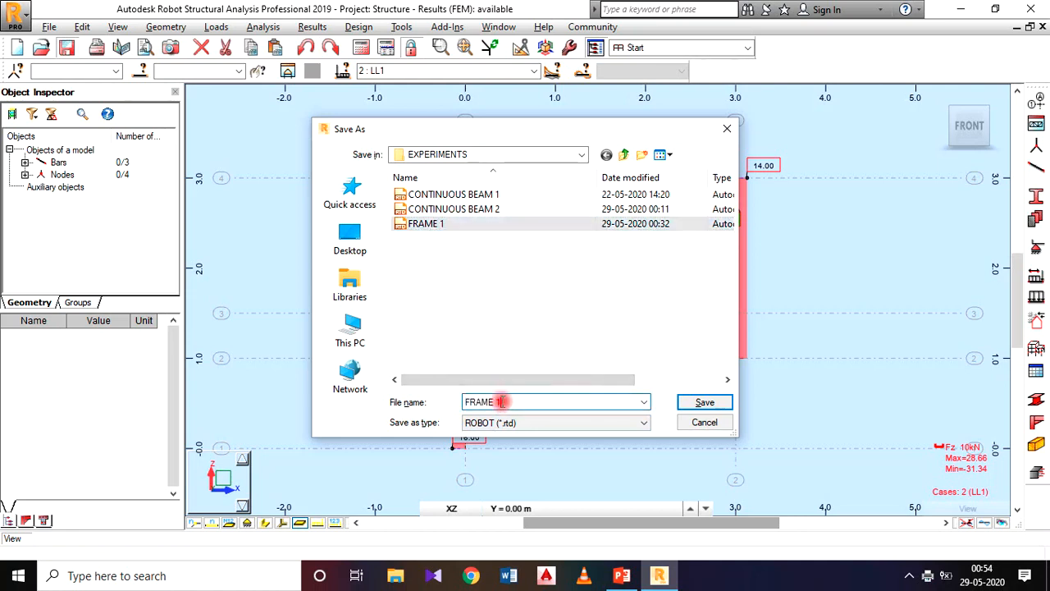
key(BackSpace)
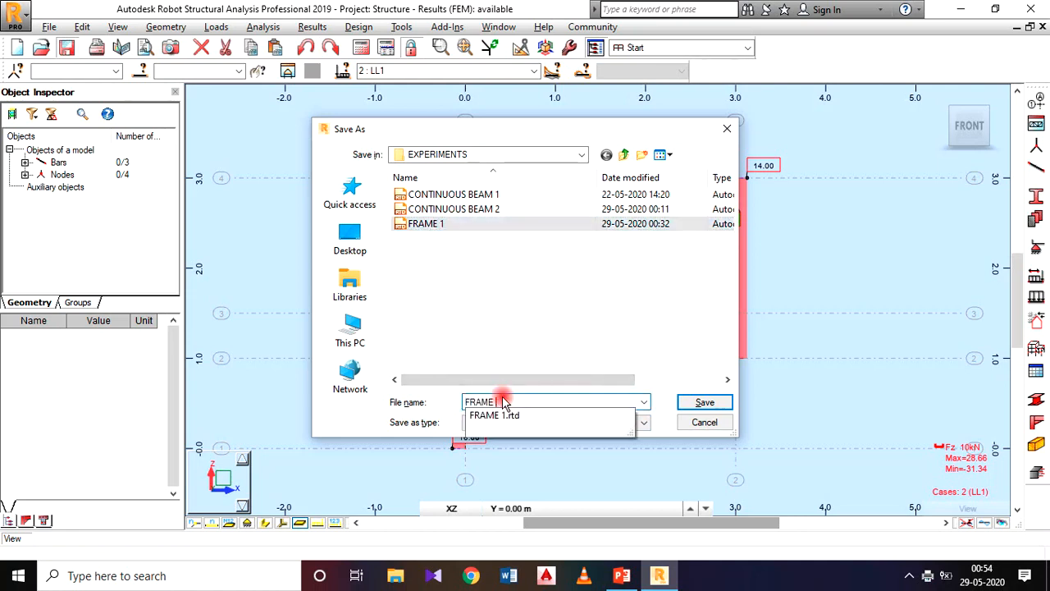
text(2)
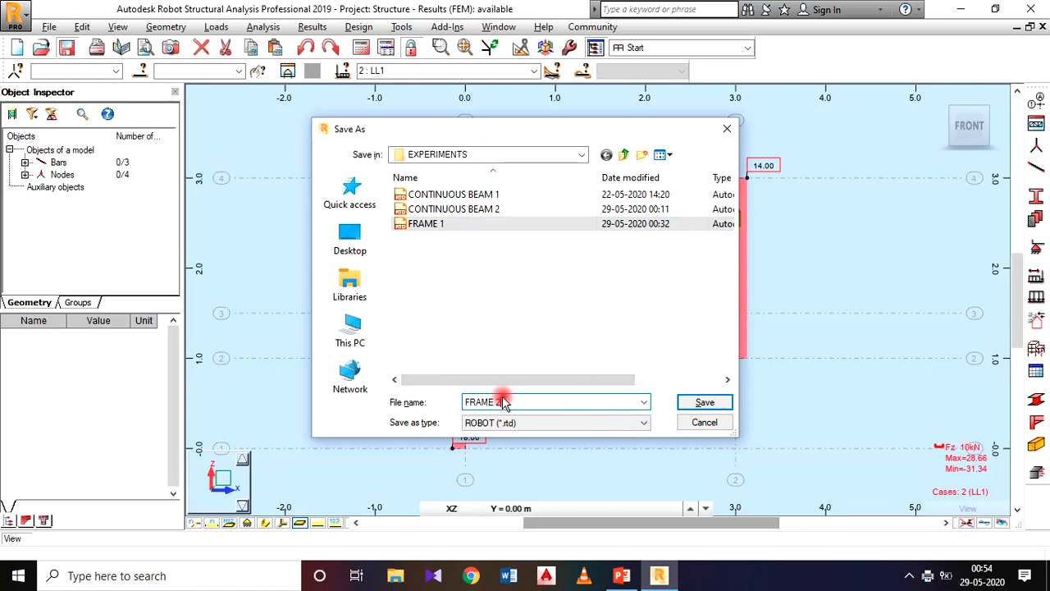
click(707, 402)
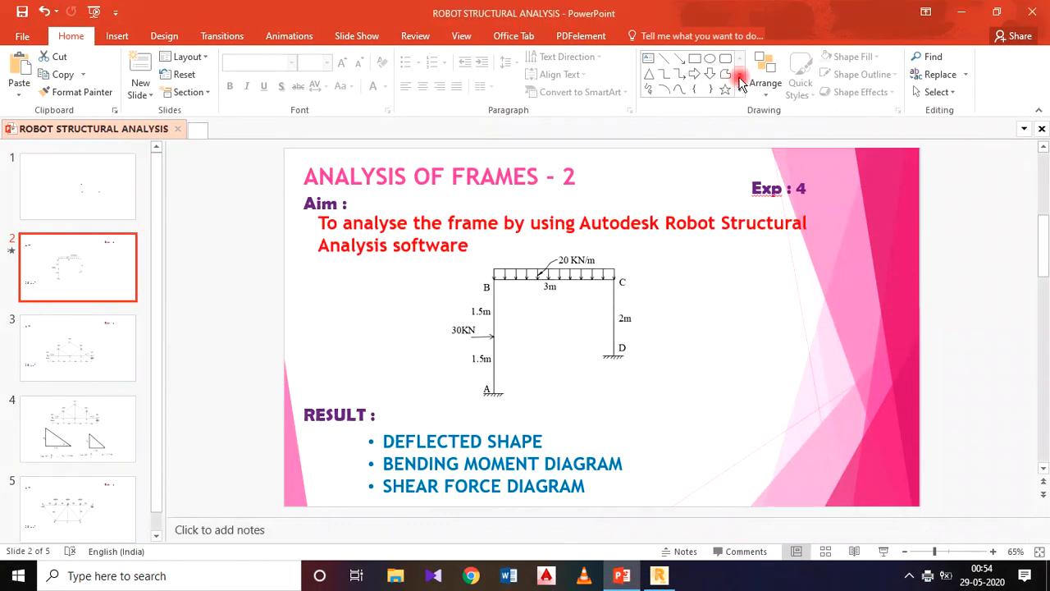
- Switch to FRAME2.pdf in Adobe Acrobat Reader and examine the loaded frame's reactions and the deflected shape on the first page
click(962, 13)
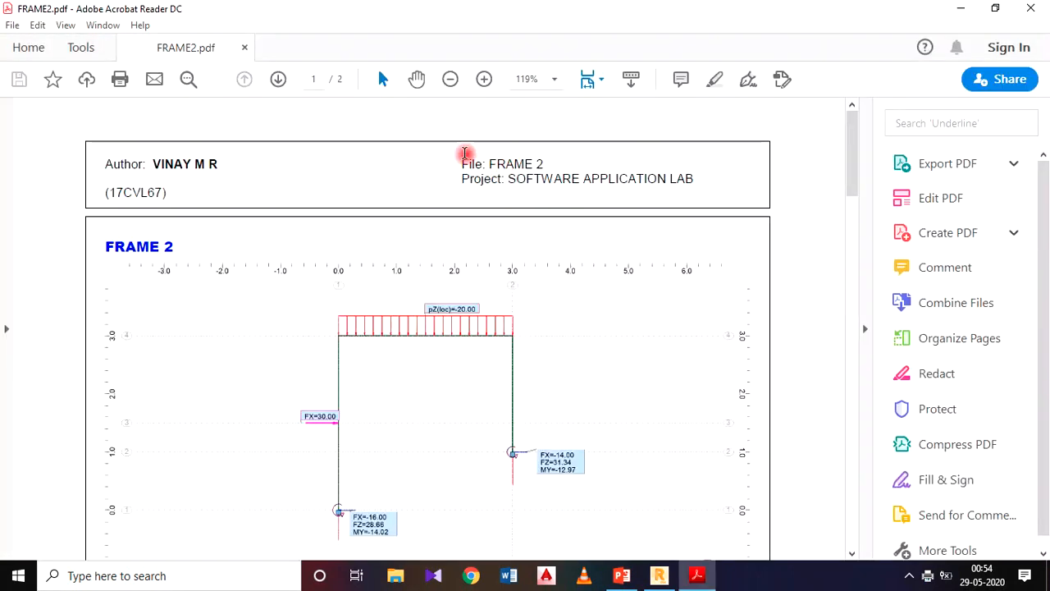
scroll(448, 268, down, 2)
scroll(202, 219, up, 1)
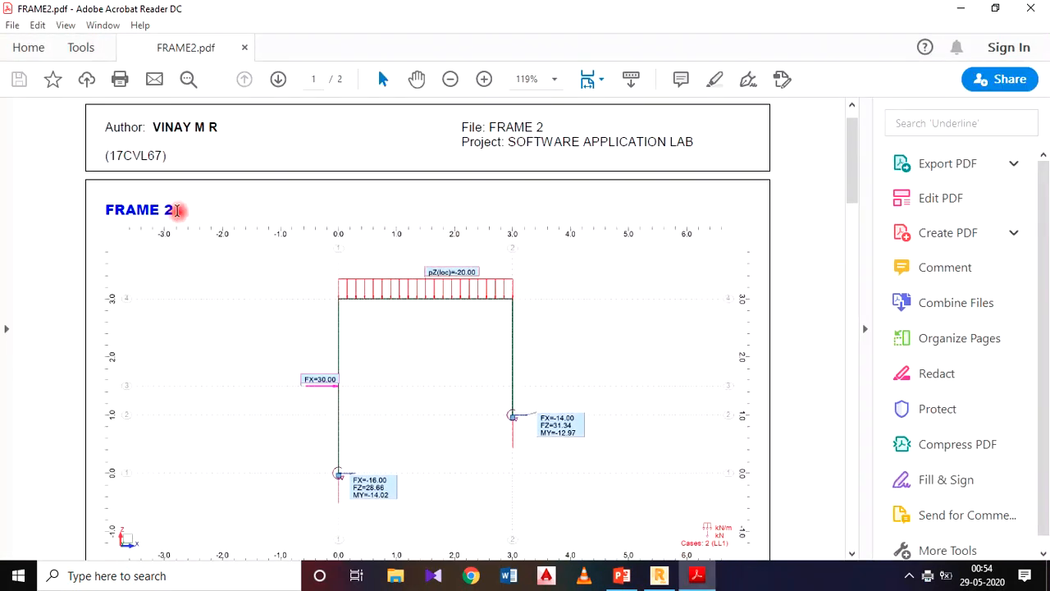
scroll(354, 241, down, 2)
scroll(354, 241, up, 1)
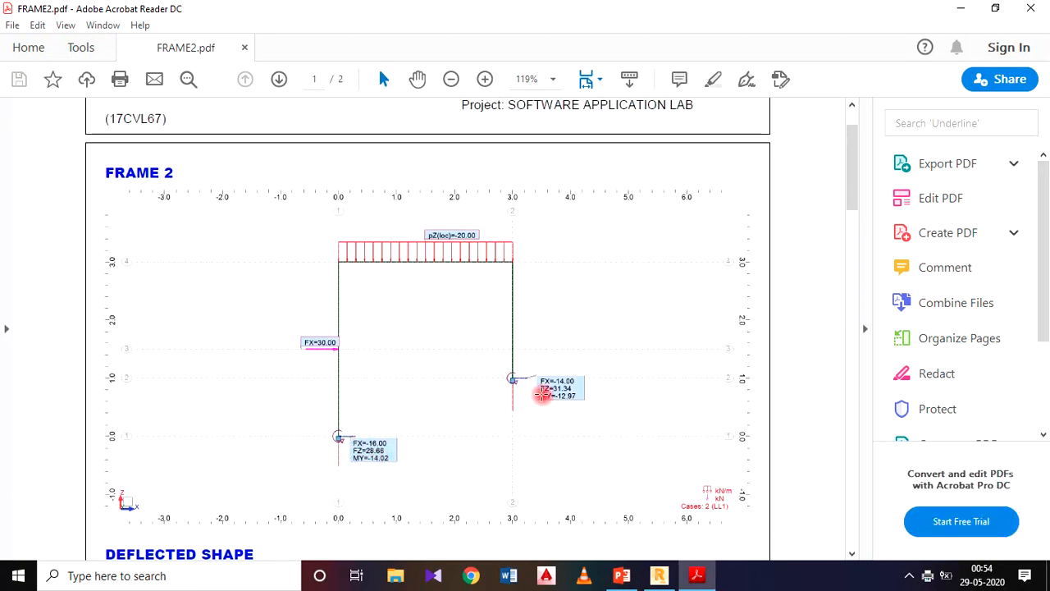
scroll(480, 262, down, 8)
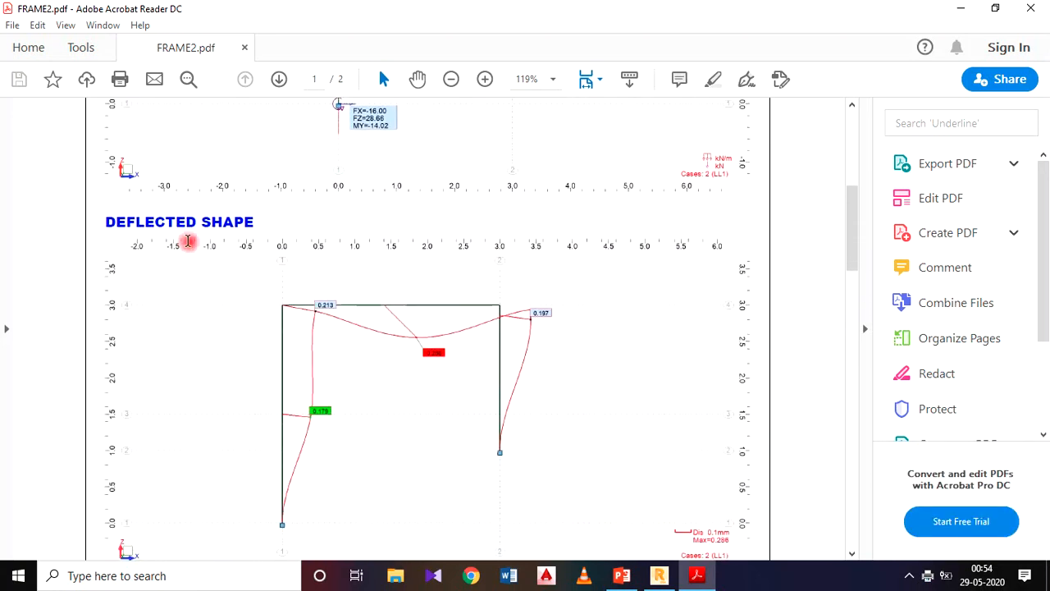
scroll(520, 329, down, 19)
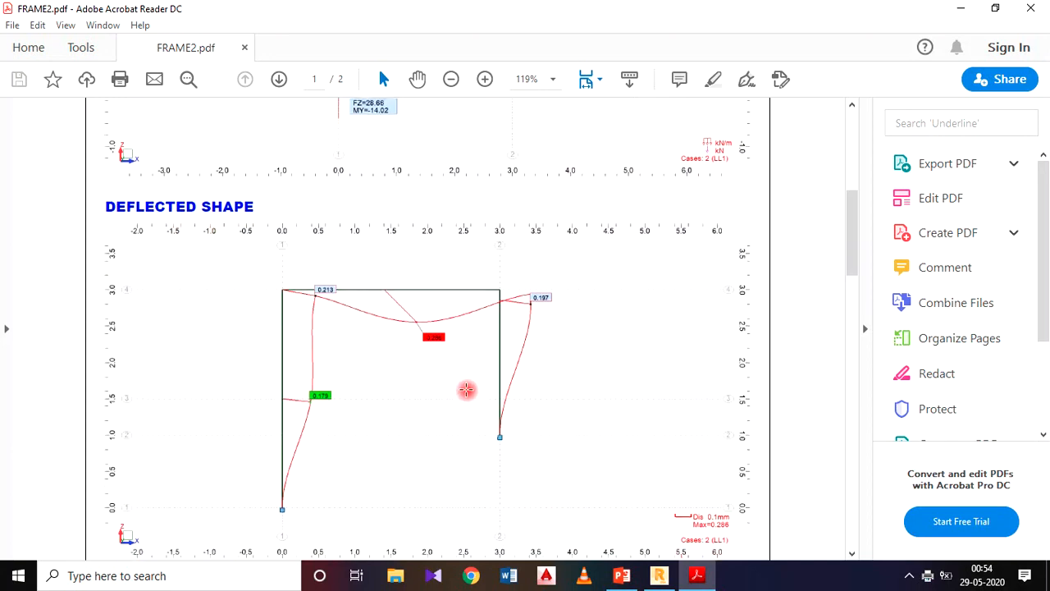
- Review the bending moment and shear force diagrams on the second page of the PDF
scroll(407, 332, down, 3)
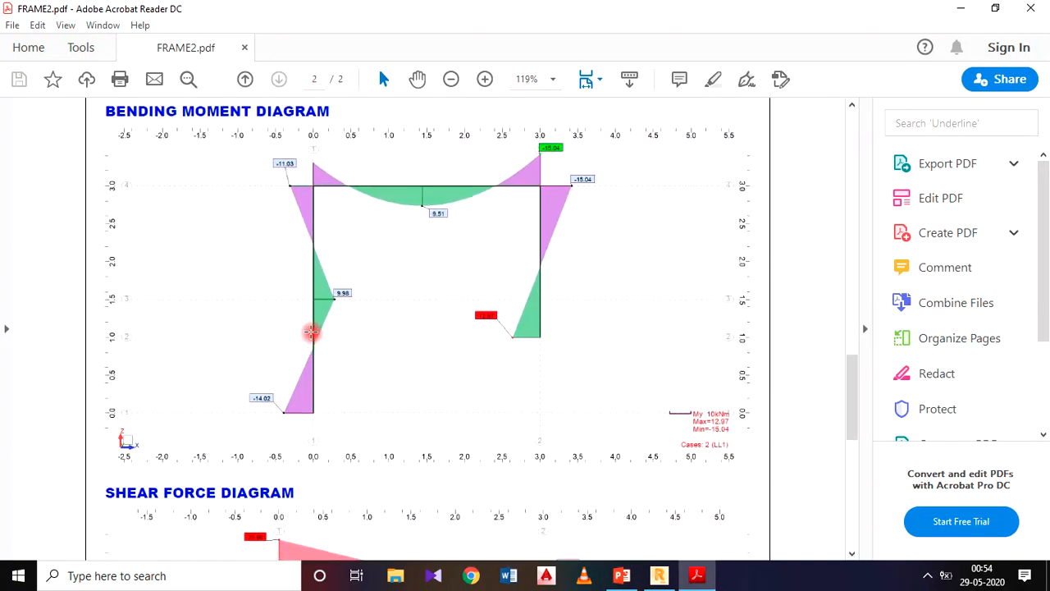
scroll(311, 333, up, 2)
scroll(514, 420, down, 10)
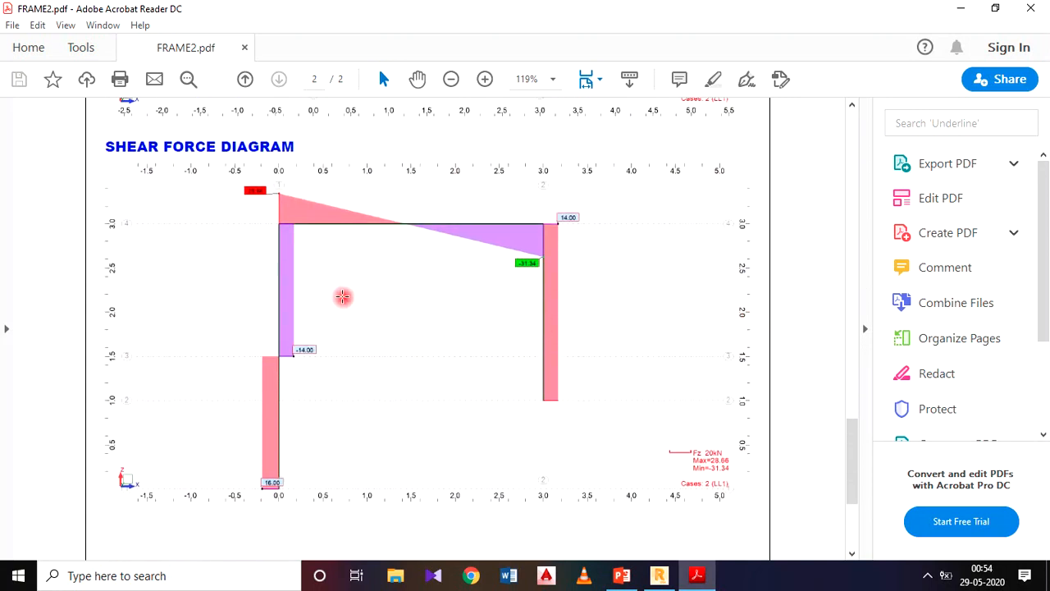
scroll(331, 303, down, 2)
scroll(321, 312, up, 2)
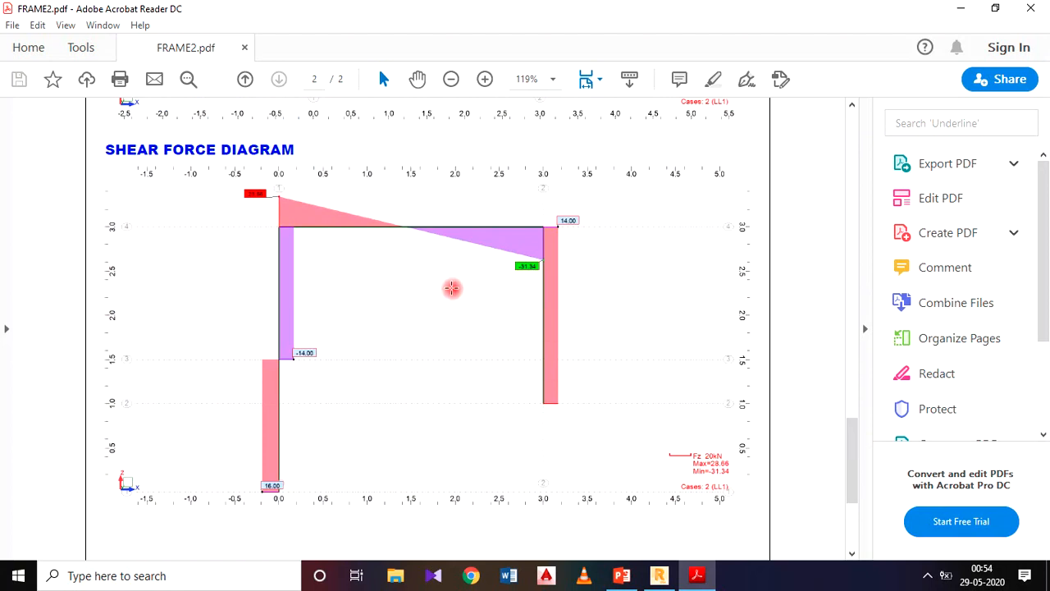
scroll(457, 245, down, 5)
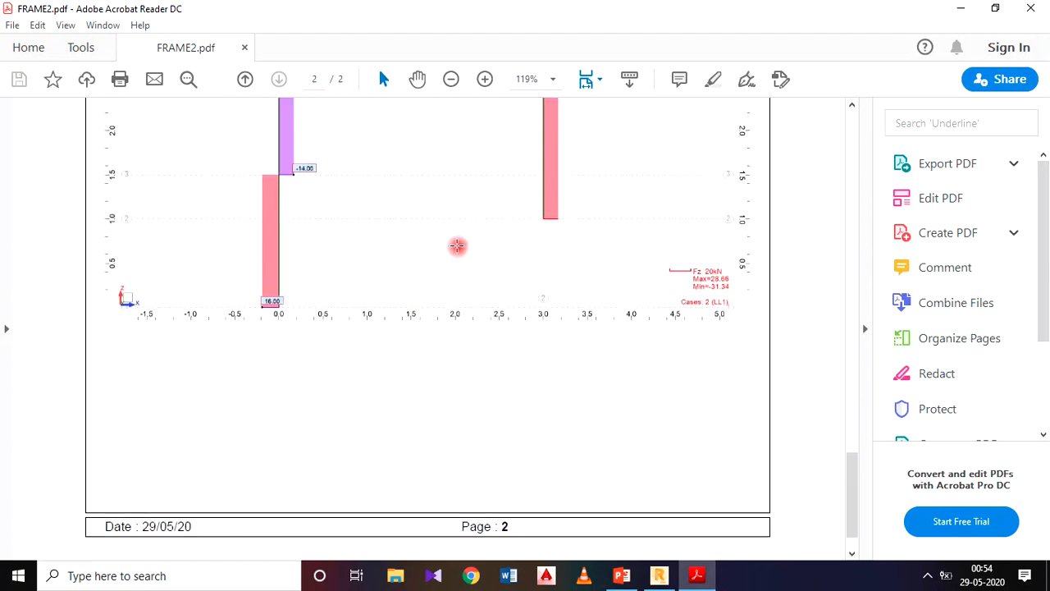
scroll(457, 245, up, 20)
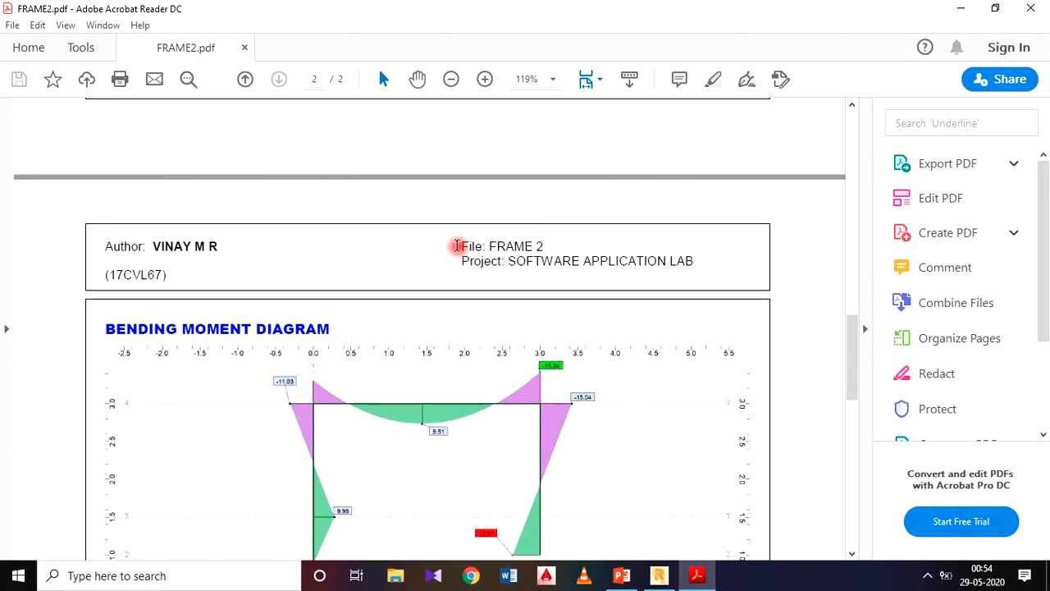